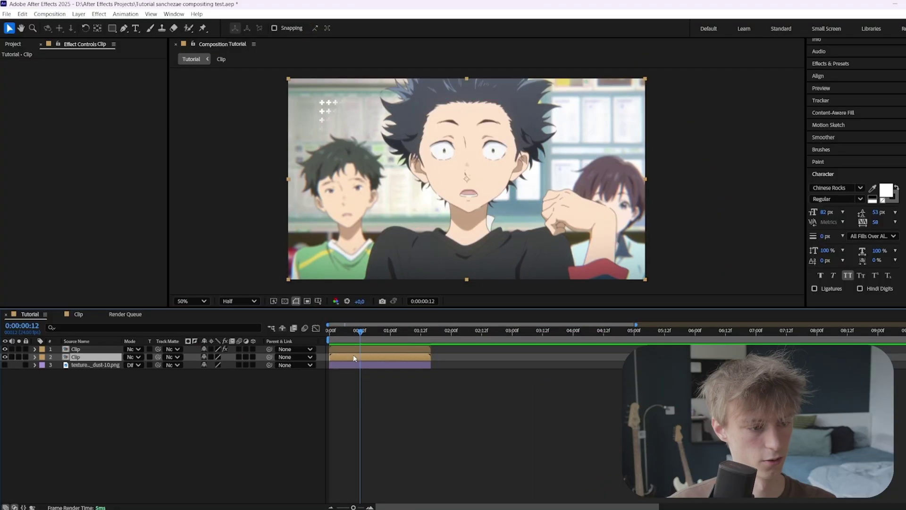
# - Check the roto-brushed clip's cutout by hiding the unmasked clip below it and showing it again
pyautogui.click(364, 350)
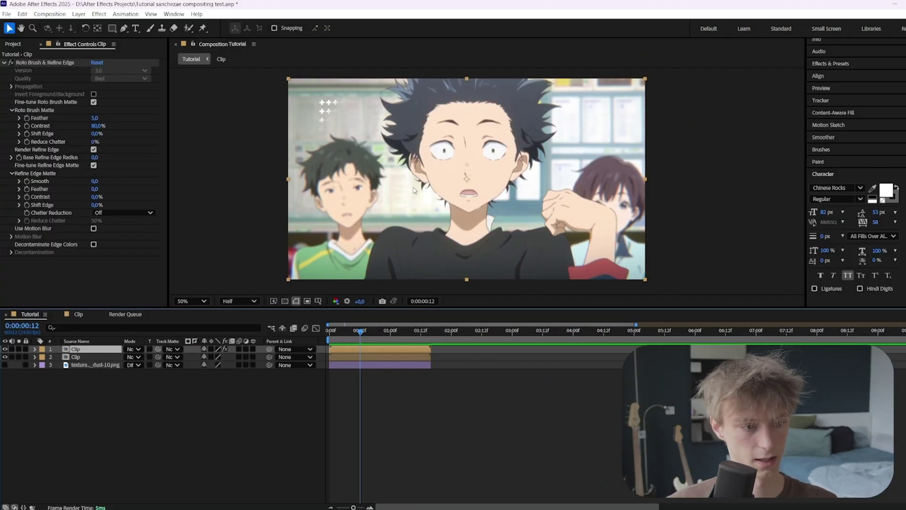
pyautogui.click(5, 357)
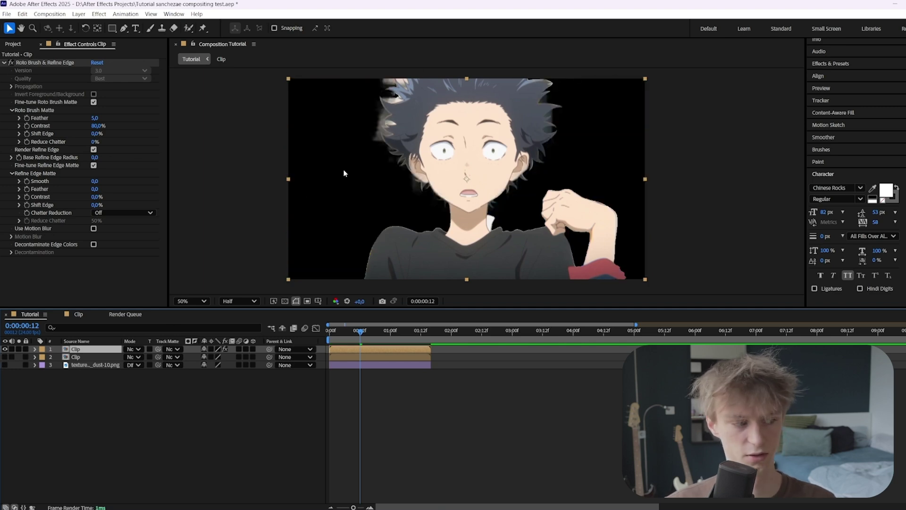
pyautogui.click(5, 357)
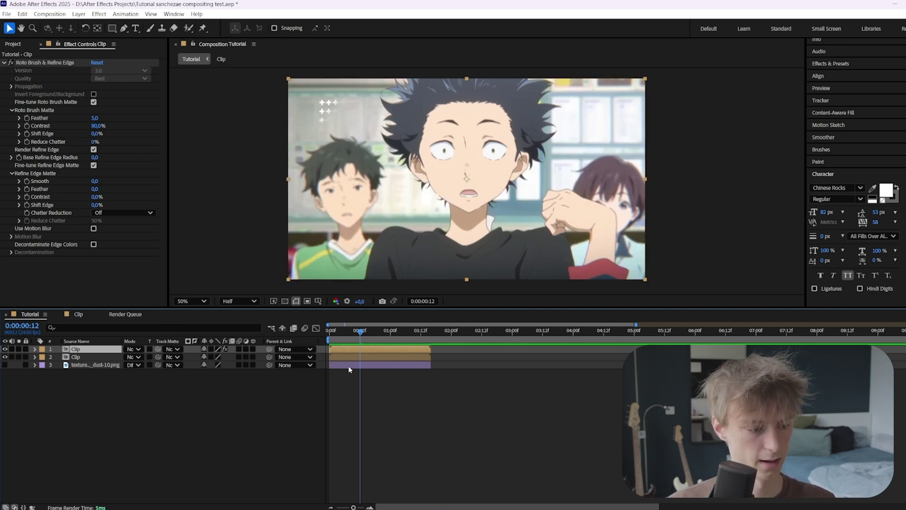
# - Preview the dust texture over the footage by making it visible and moving it above both clips
pyautogui.click(350, 364)
pyautogui.click(5, 364)
pyautogui.moveTo(94, 365); pyautogui.dragTo(104, 346)
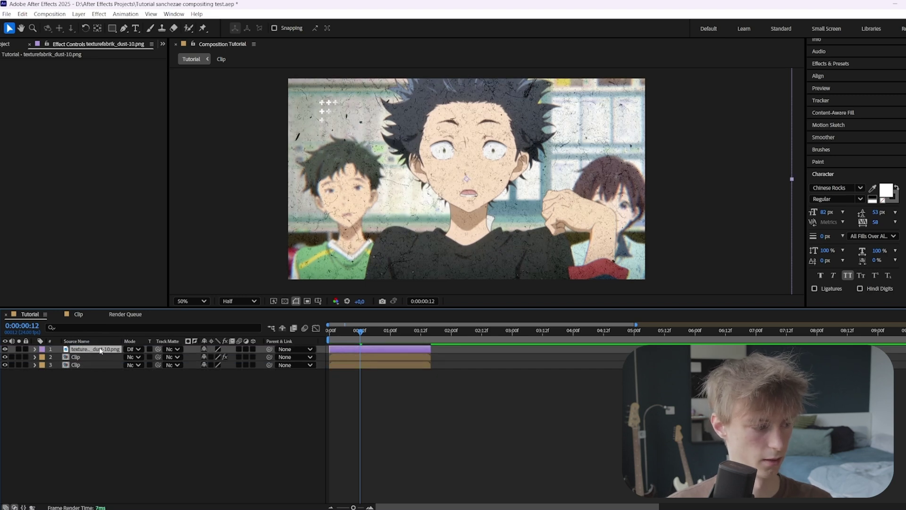
pyautogui.click(132, 350)
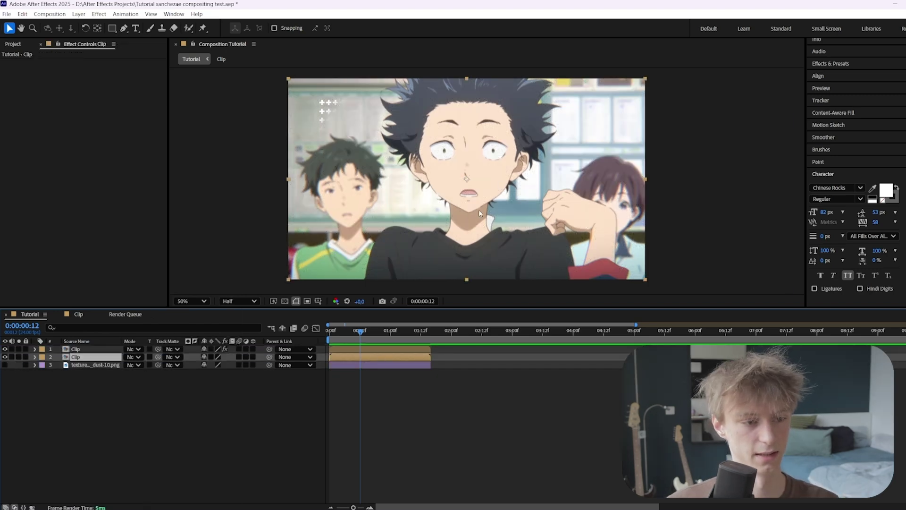
# - Add a text layer reading FOARIX and trim it to the end of the clips
pyautogui.hotkey('ctrl', 'alt', 'shift', 't')
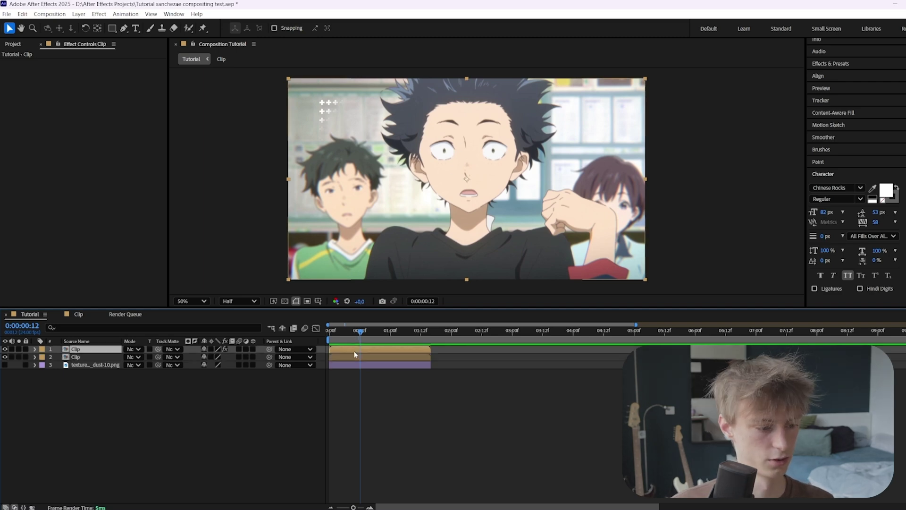
pyautogui.write('FOARIX')
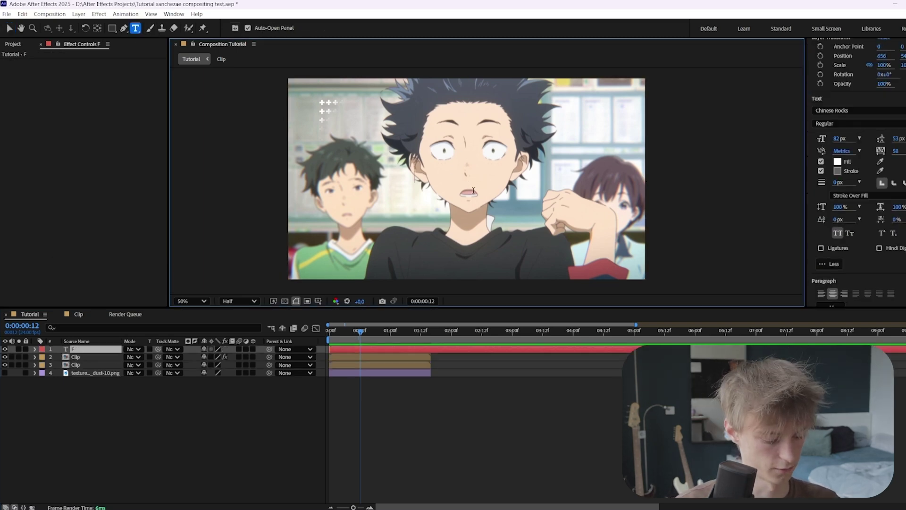
pyautogui.click(8, 28)
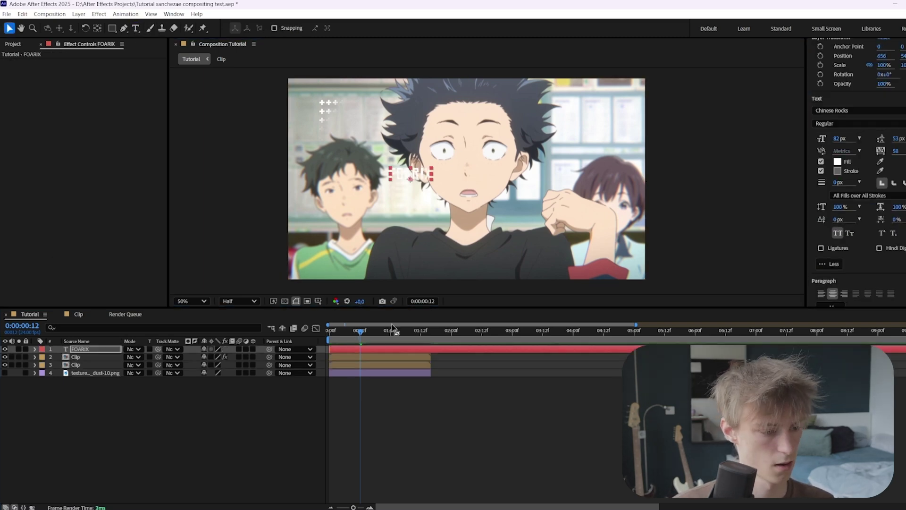
pyautogui.moveTo(428, 332); pyautogui.dragTo(431, 331)
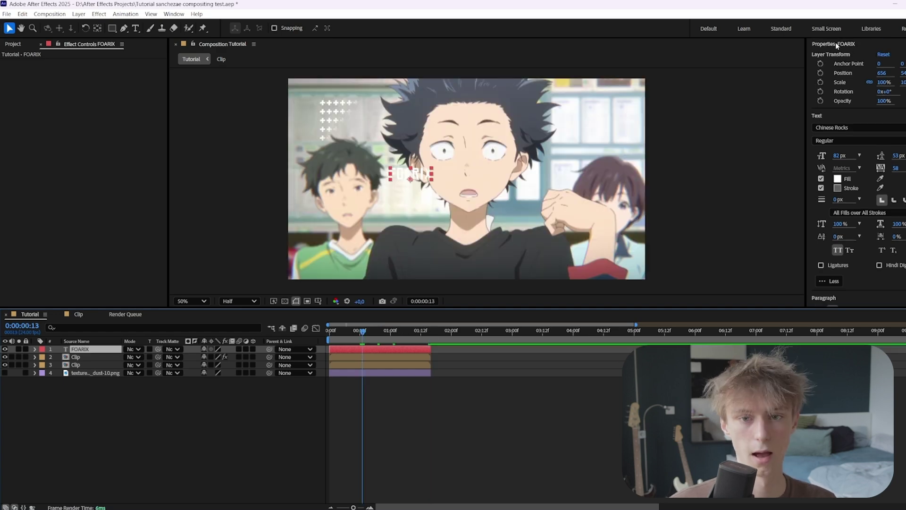
# - Enlarge the FOARIX text to 626 px and move it to position 926, 606
pyautogui.click(836, 44)
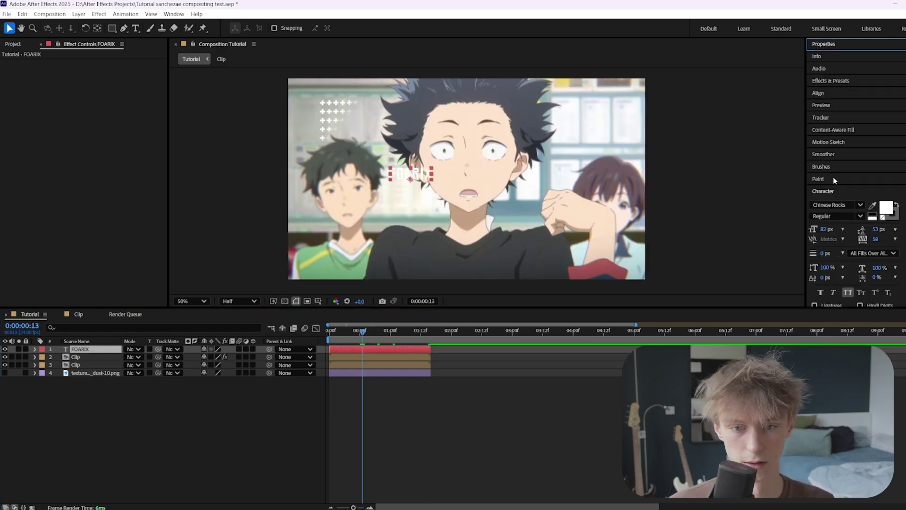
pyautogui.scroll(-1, 834, 180)
pyautogui.moveTo(825, 211); pyautogui.dragTo(887, 211)
pyautogui.press('p')
pyautogui.moveTo(206, 357); pyautogui.dragTo(327, 358)
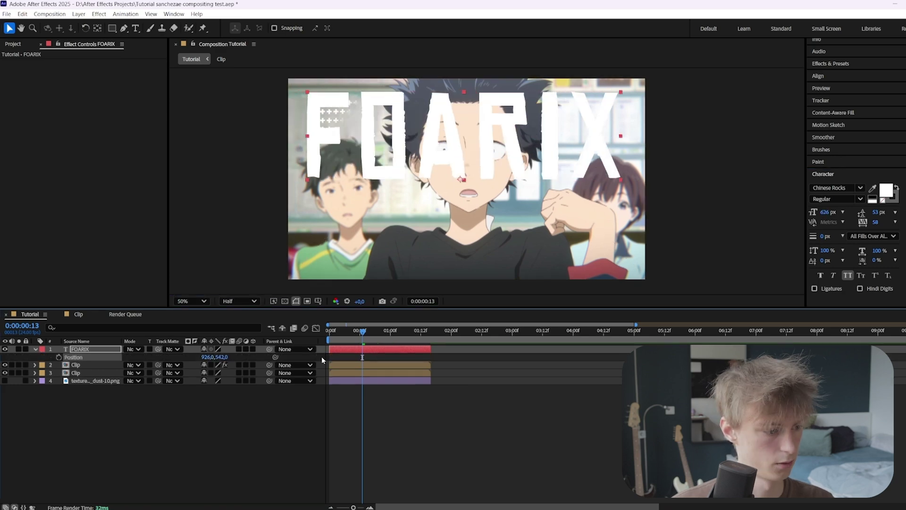
pyautogui.moveTo(223, 357); pyautogui.dragTo(263, 360)
pyautogui.click(829, 188)
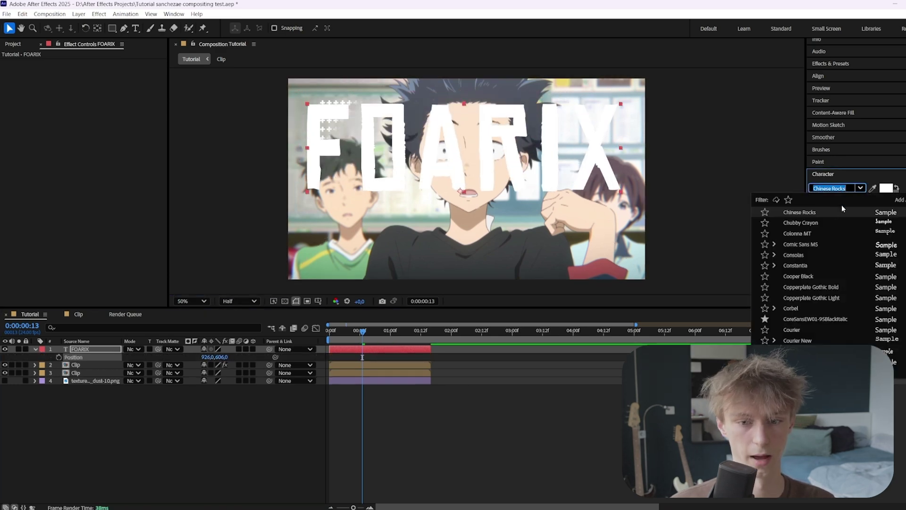
pyautogui.click(176, 388)
# - Move the FOARIX text down to about the middle of the frame, sized at 636 px
pyautogui.click(386, 349)
pyautogui.press('p')
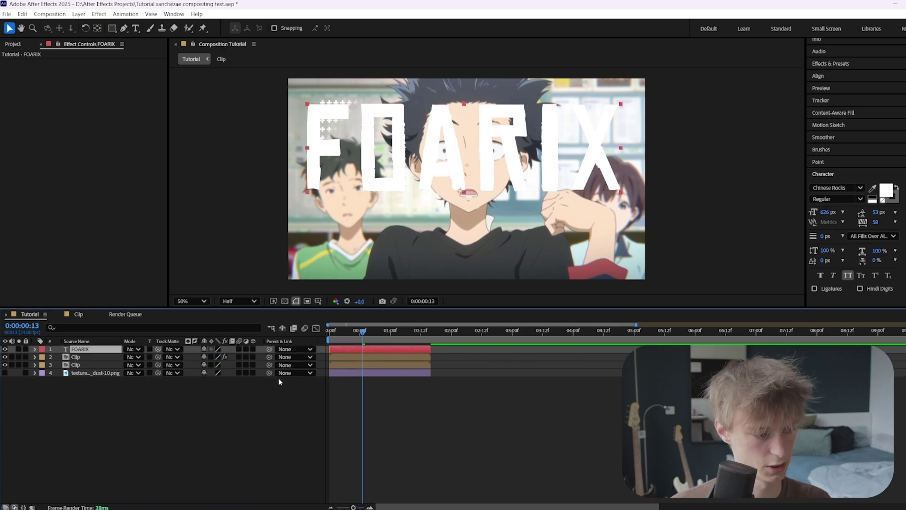
pyautogui.press('p')
pyautogui.moveTo(222, 358); pyautogui.dragTo(282, 356)
# - Apply Gradient Ramp to the FOARIX text and give it a light green start color
pyautogui.hotkey('ctrl', 'space')
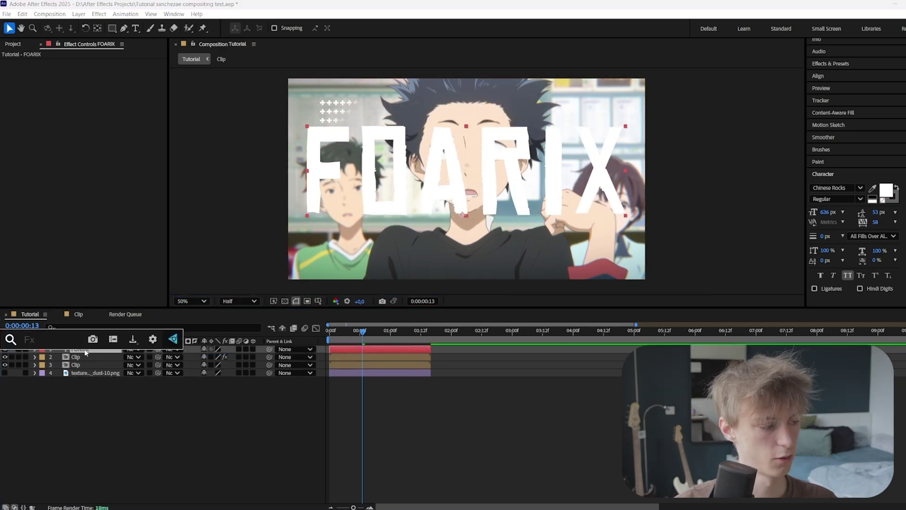
pyautogui.write('gra')
pyautogui.press('Return')
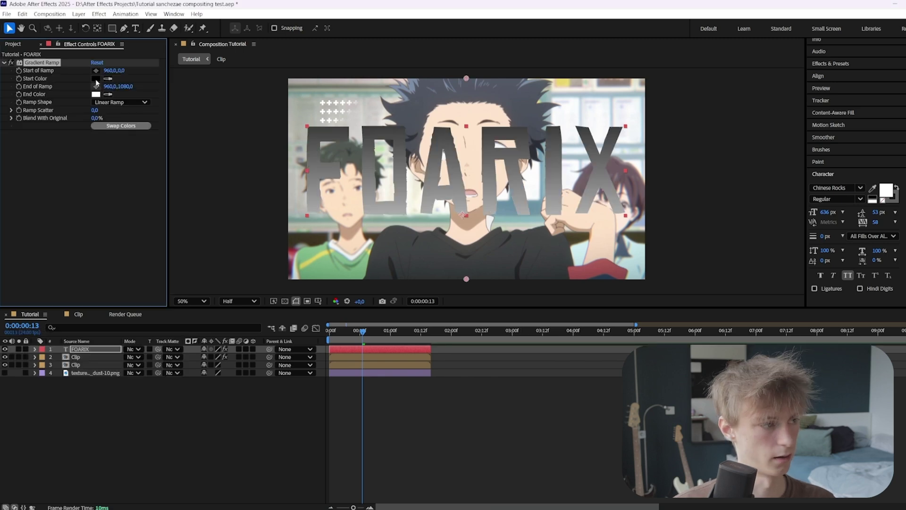
pyautogui.click(96, 78)
pyautogui.click(444, 397)
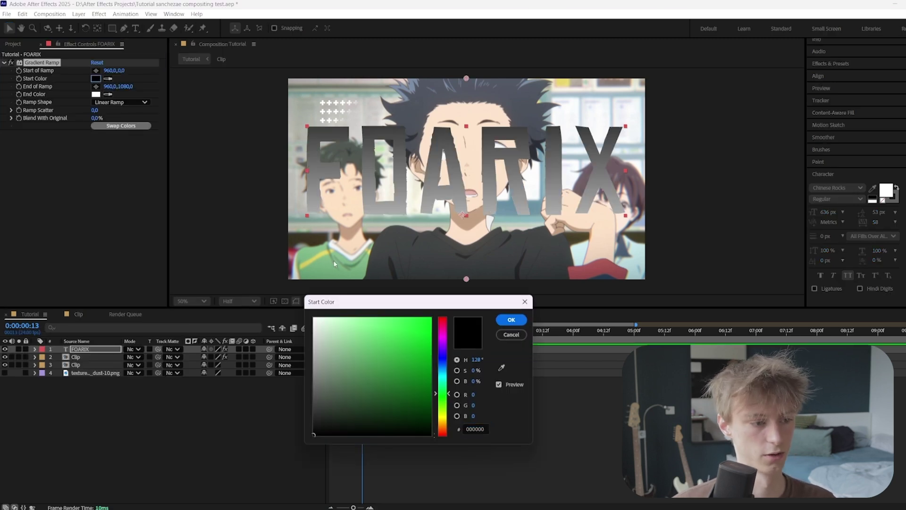
pyautogui.click(393, 337)
pyautogui.click(511, 319)
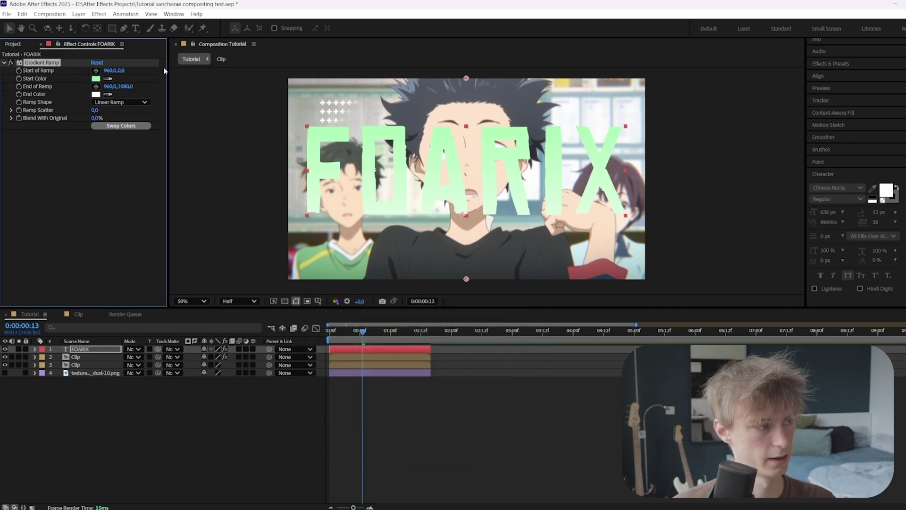
# - Set the gradient's end color to a darker, more saturated green
pyautogui.click(96, 94)
pyautogui.click(444, 398)
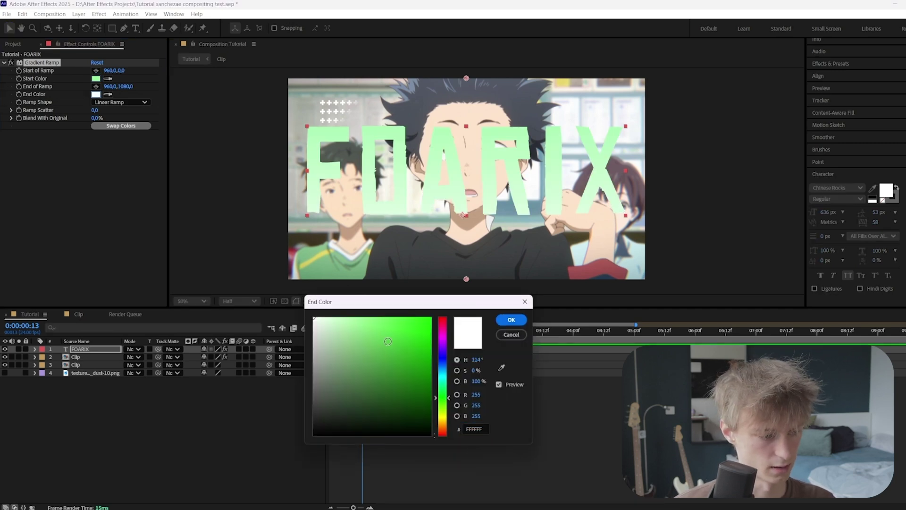
pyautogui.click(388, 341)
pyautogui.click(511, 320)
# - Place the ramp's start just above the letters at 958, 222 and its end just below them at 950, 784
pyautogui.click(96, 70)
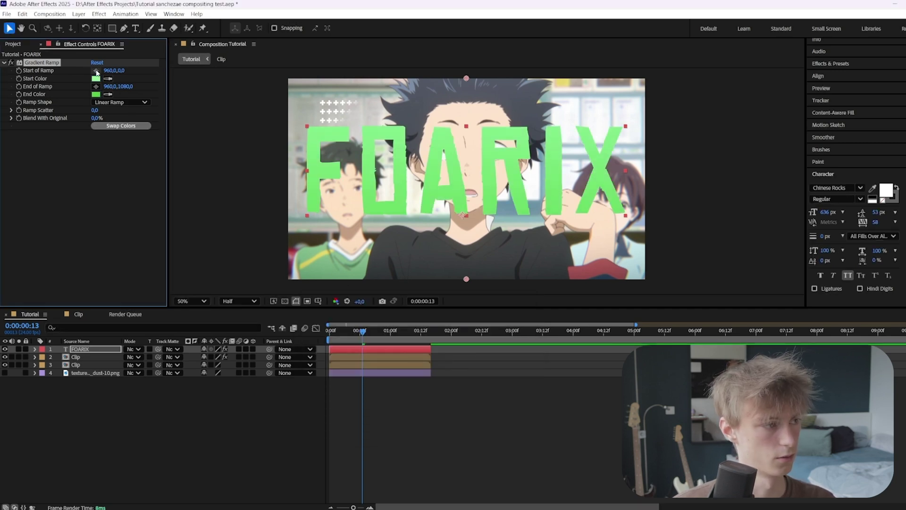
pyautogui.click(488, 126)
pyautogui.click(466, 120)
pyautogui.click(96, 87)
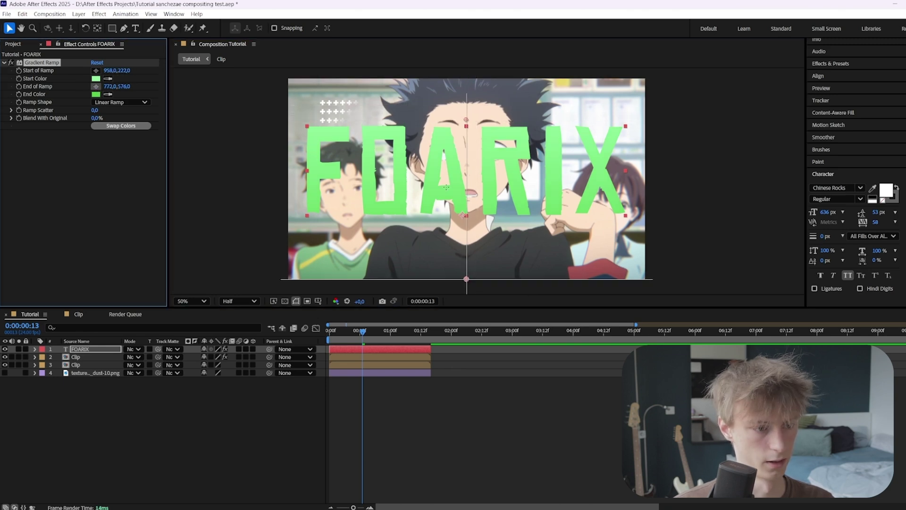
pyautogui.click(465, 224)
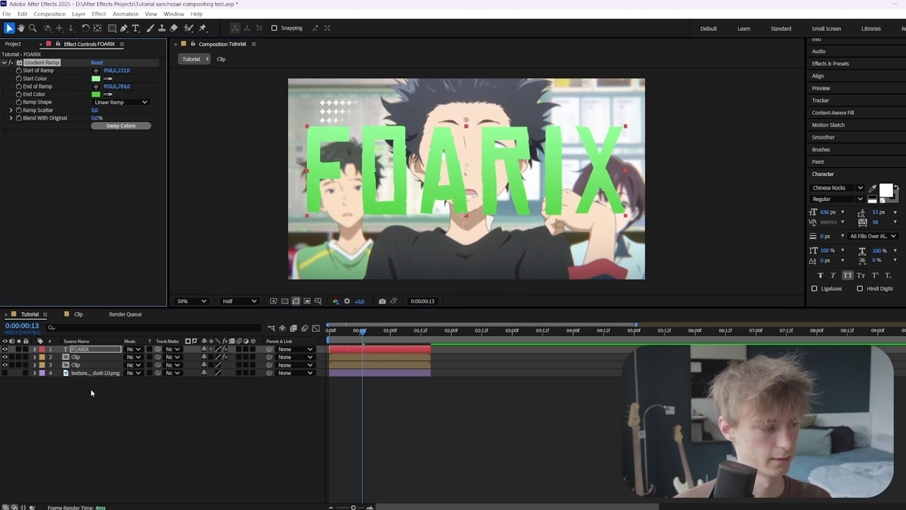
# - Move the dust texture to the top of the layer stack and use FOARIX as its track matte
pyautogui.moveTo(84, 374); pyautogui.dragTo(89, 348)
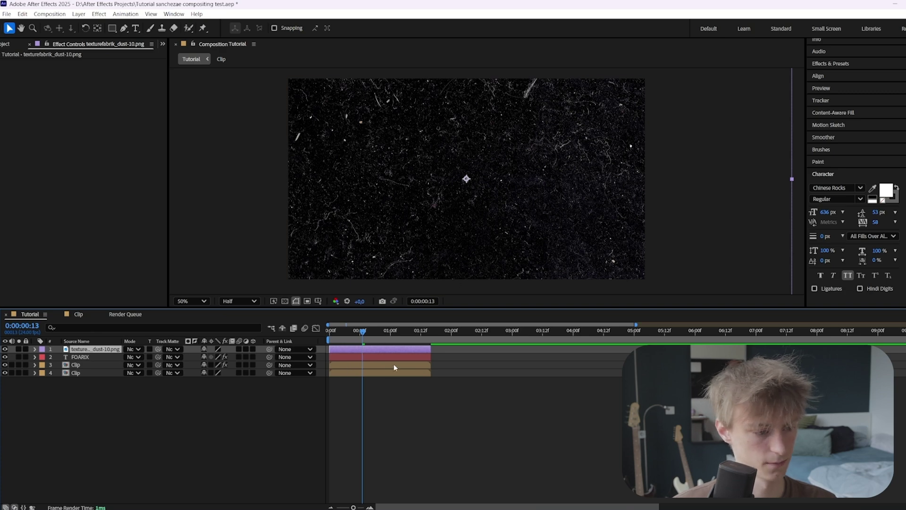
pyautogui.click(173, 350)
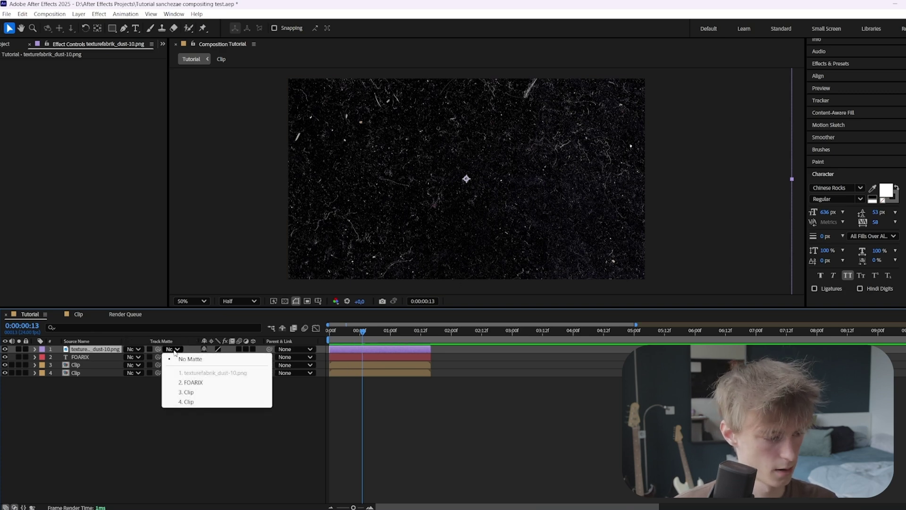
pyautogui.click(197, 383)
# - Set the dust texture's blending mode to Difference and make the FOARIX text layer visible again
pyautogui.click(134, 350)
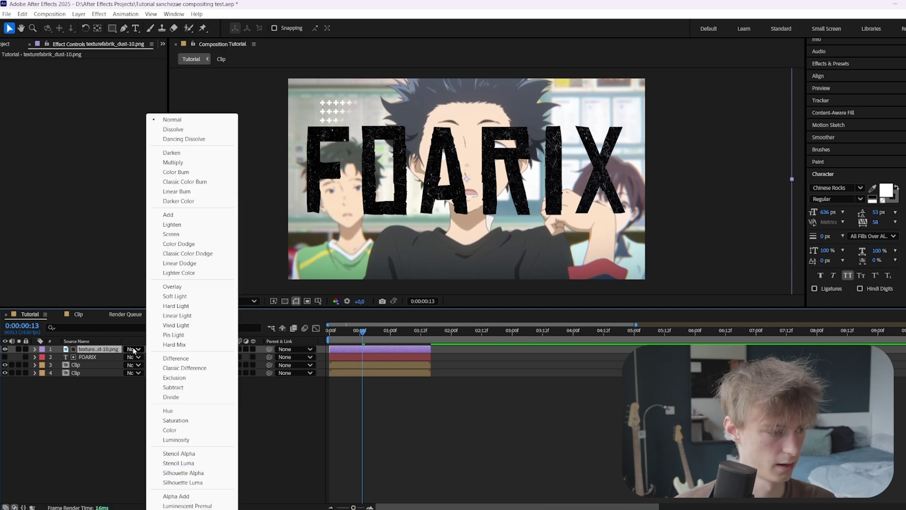
pyautogui.click(182, 360)
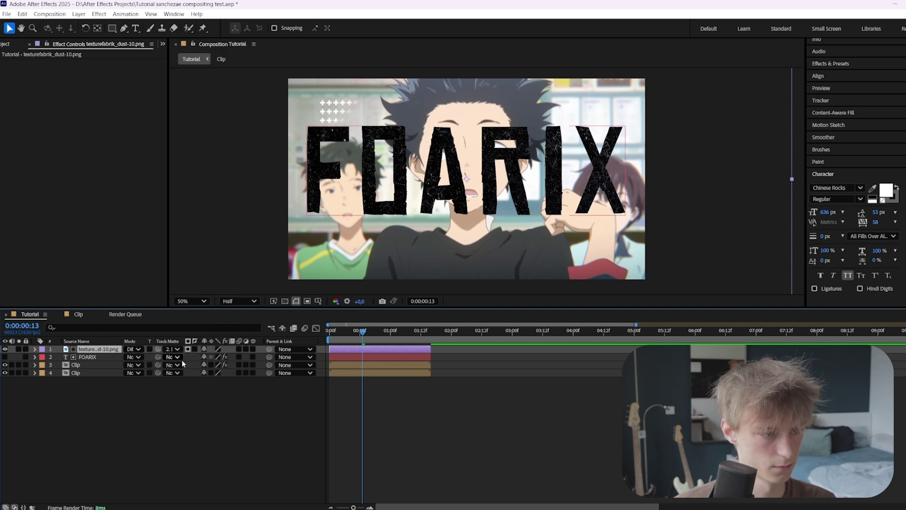
pyautogui.click(5, 357)
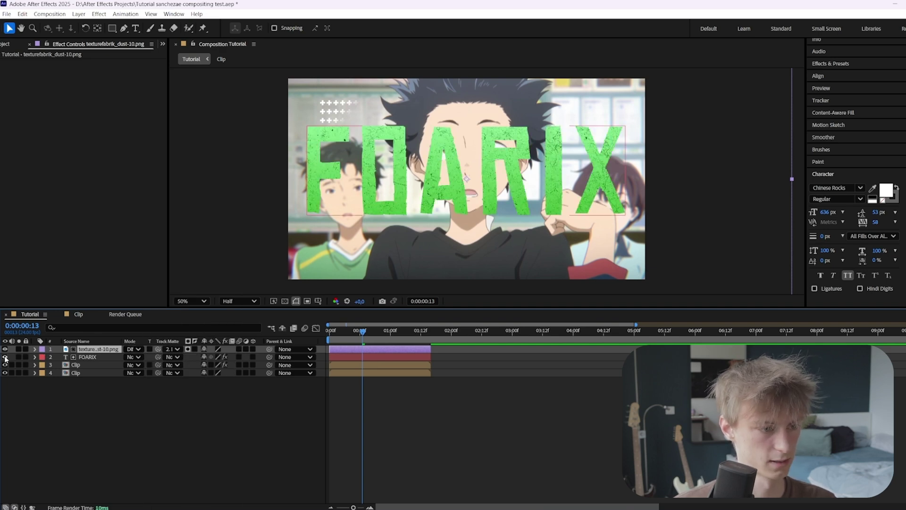
# - Apply S_DropShadow to the FOARIX text layer and reduce the shadow blur to 0
pyautogui.click(113, 357)
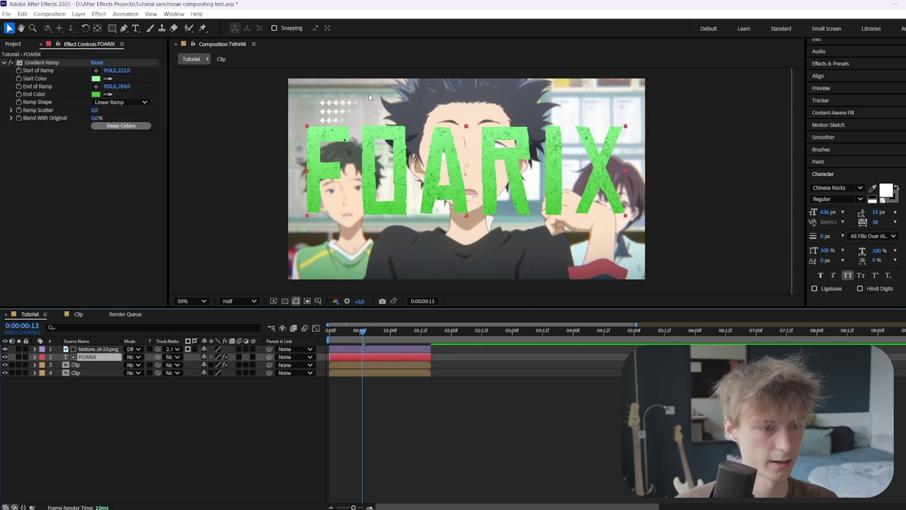
pyautogui.press('.')
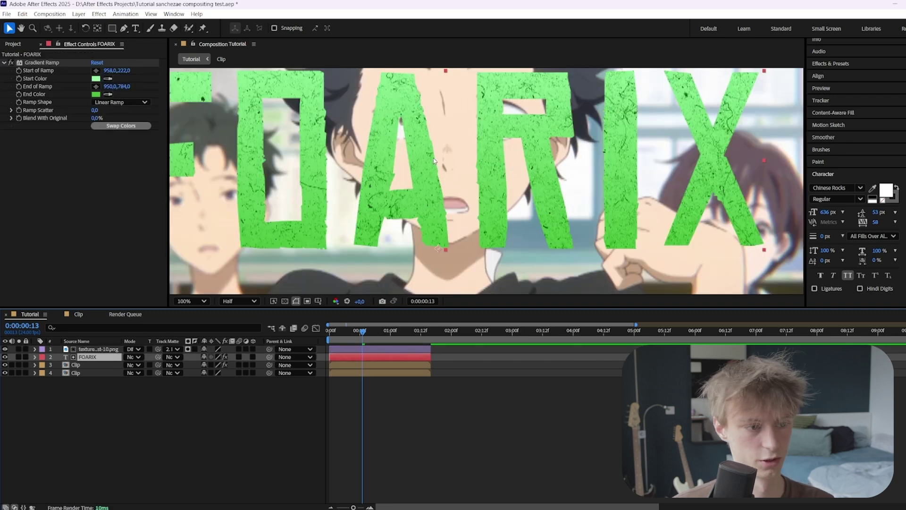
pyautogui.press(',')
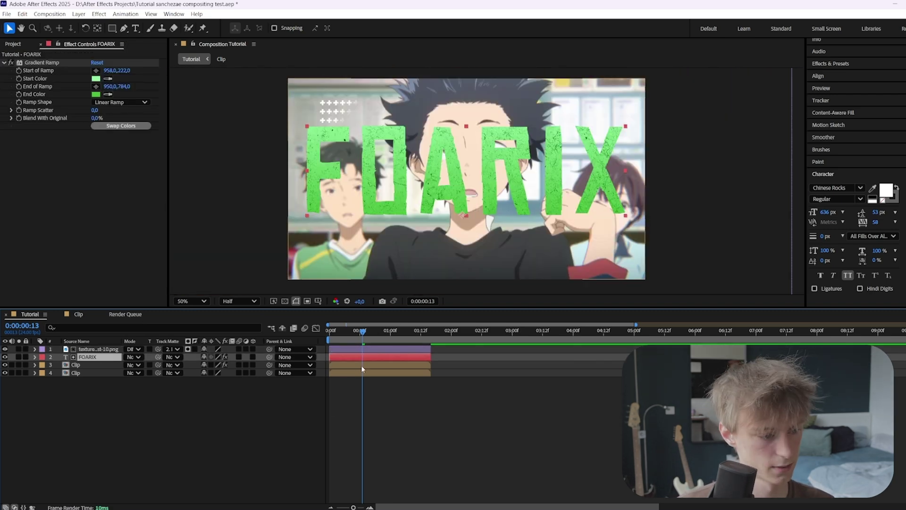
pyautogui.hotkey('ctrl', 'space')
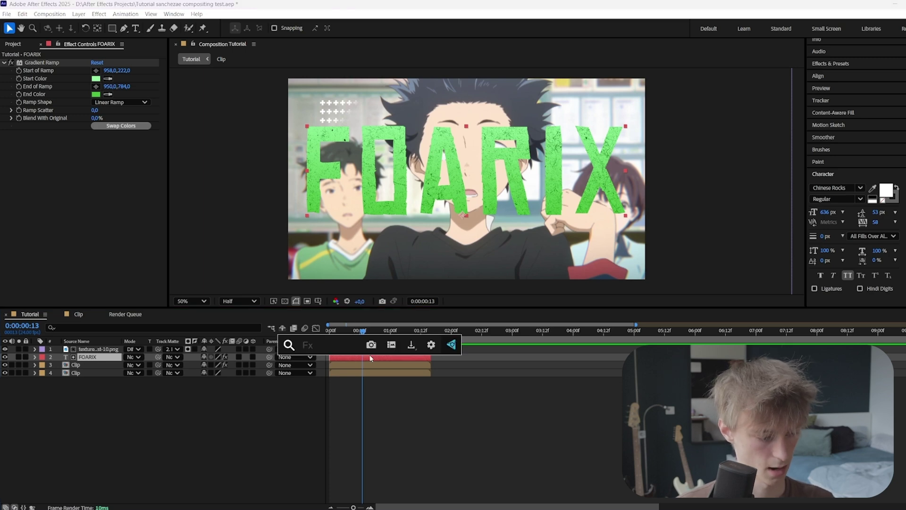
pyautogui.write('s_drop')
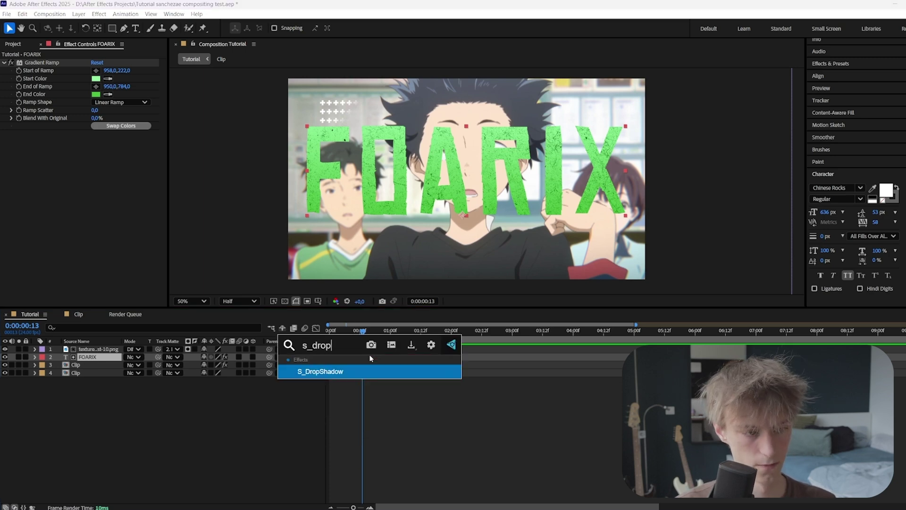
pyautogui.press('Return')
pyautogui.moveTo(96, 200); pyautogui.dragTo(18, 207)
# - Offset the drop shadow with Shift X at -30 and Shift Y at 20
pyautogui.click(96, 206)
pyautogui.write('-30')
pyautogui.press('Return')
pyautogui.click(97, 213)
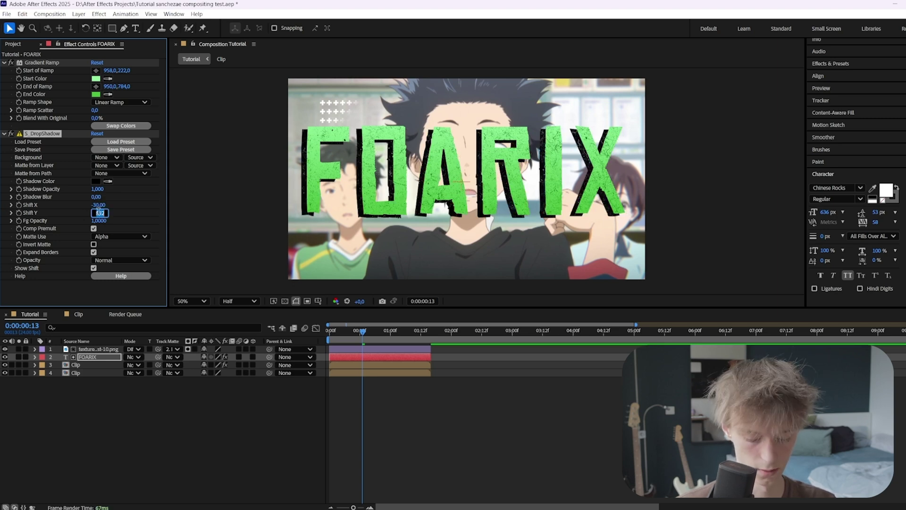
pyautogui.write('20')
pyautogui.press('Return')
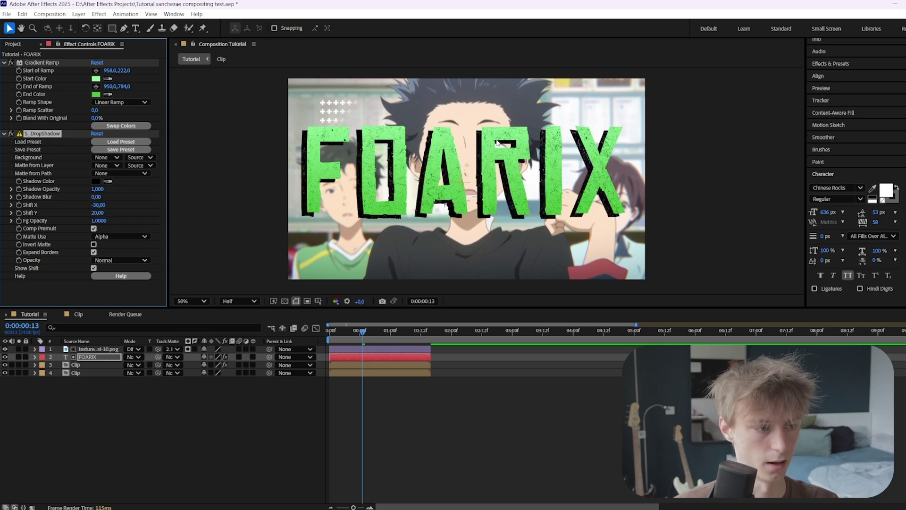
# - Change the S_DropShadow shadow color on the FOARIX text to a dark green
pyautogui.click(96, 181)
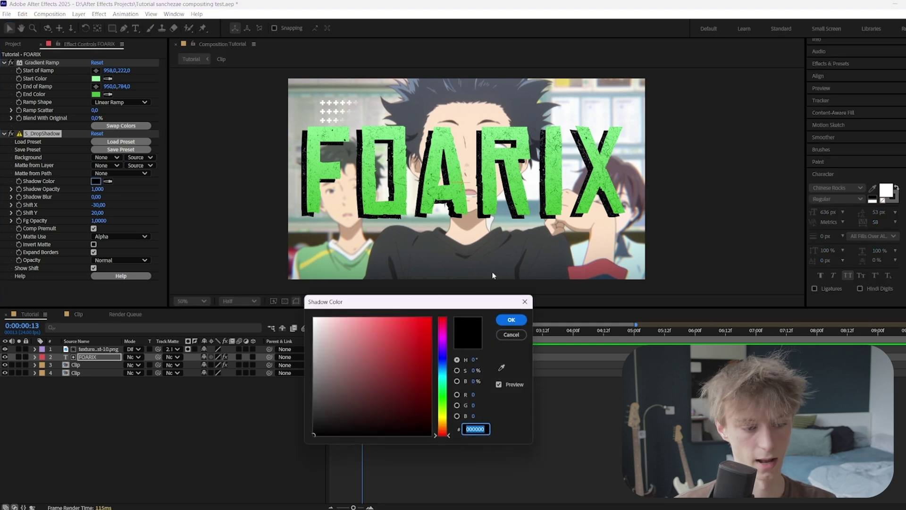
pyautogui.moveTo(448, 427); pyautogui.dragTo(445, 405)
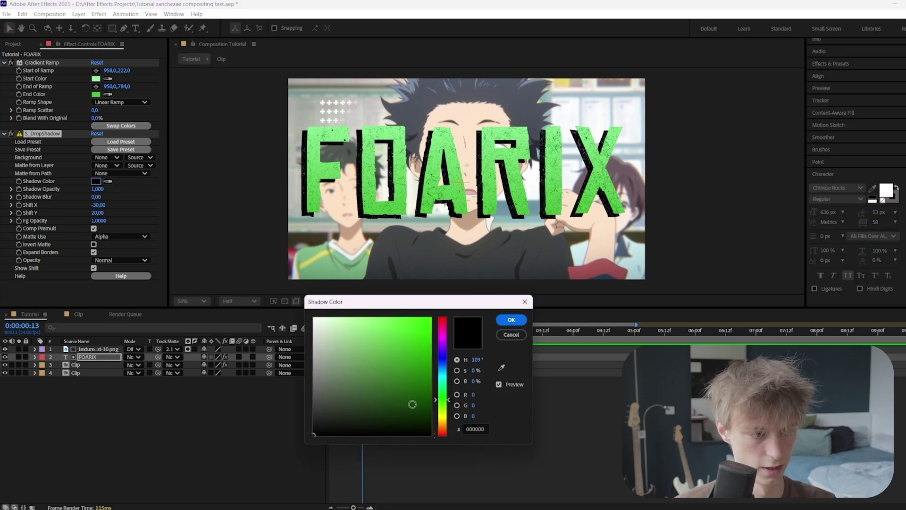
pyautogui.click(413, 404)
pyautogui.click(523, 320)
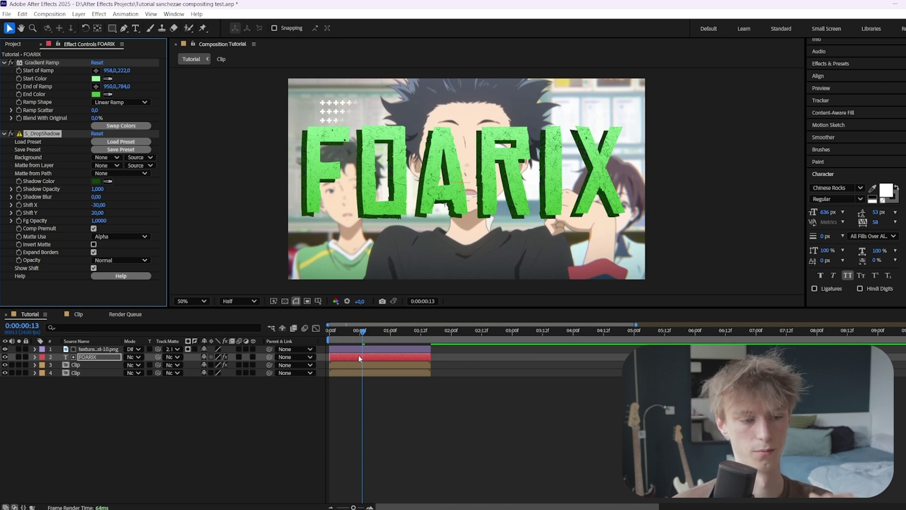
# - Add a Position text animator with a Wiggly Selector to the FOARIX layer and delete its Range Selector
pyautogui.click(34, 357)
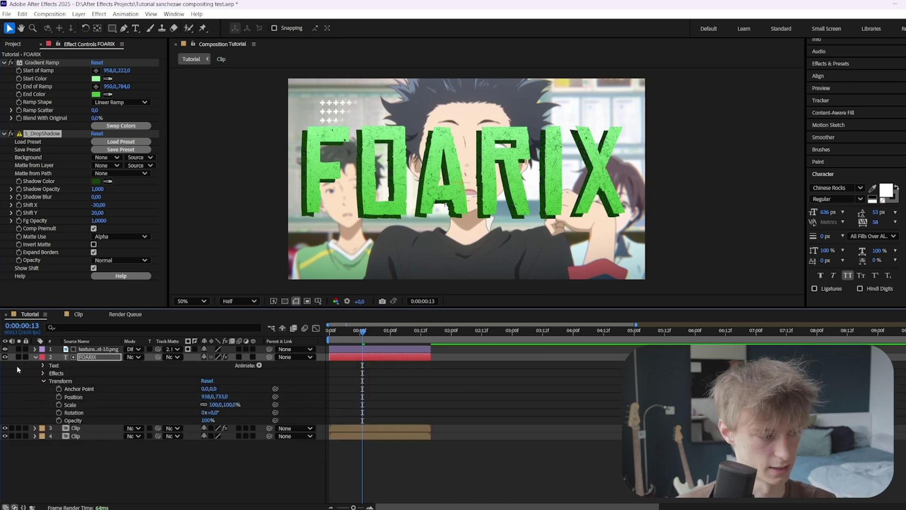
pyautogui.click(258, 365)
pyautogui.click(283, 205)
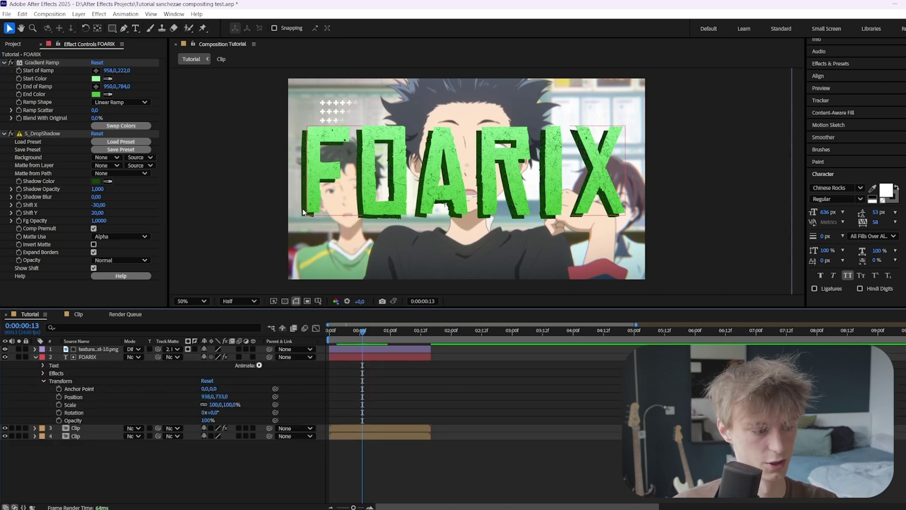
pyautogui.click(260, 398)
pyautogui.moveTo(288, 409)
pyautogui.click(346, 419)
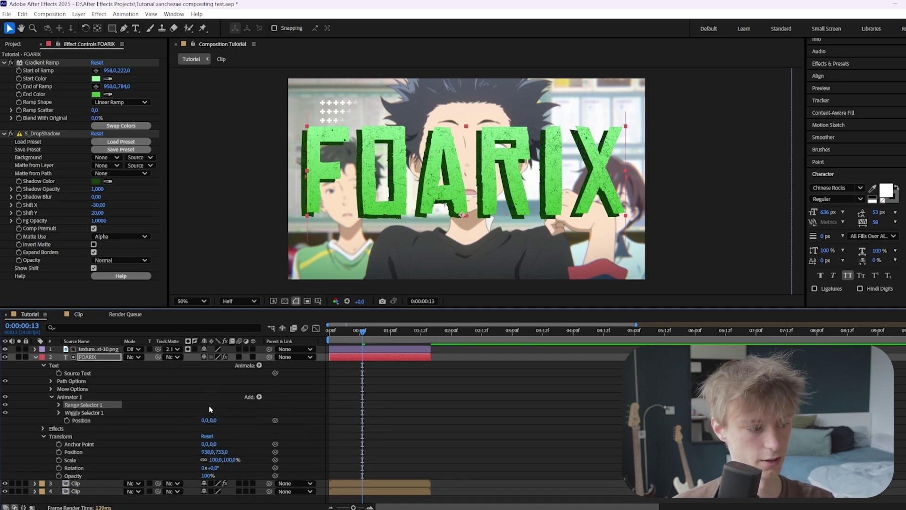
pyautogui.press('Delete')
# - Set the text animator's Position to -20, 20 for the letter wiggle
pyautogui.click(58, 405)
pyautogui.scroll(-1, 151, 414)
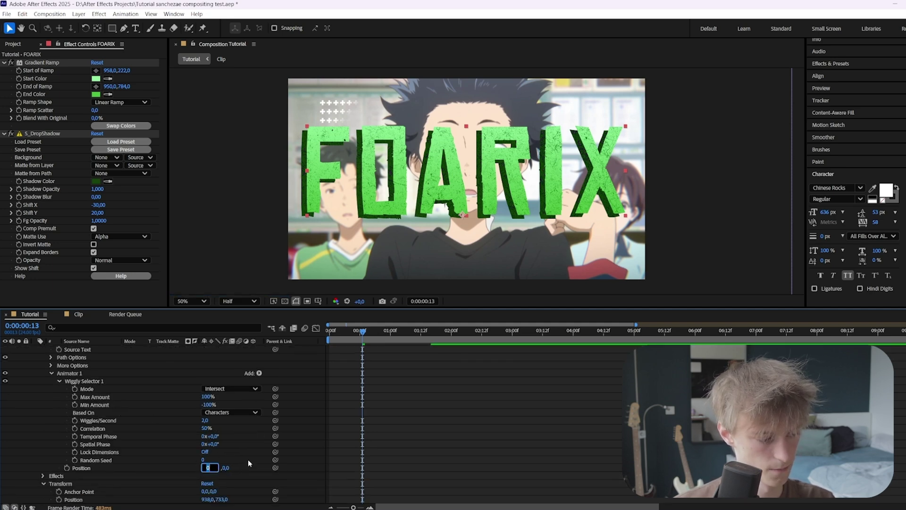
pyautogui.press('Return')
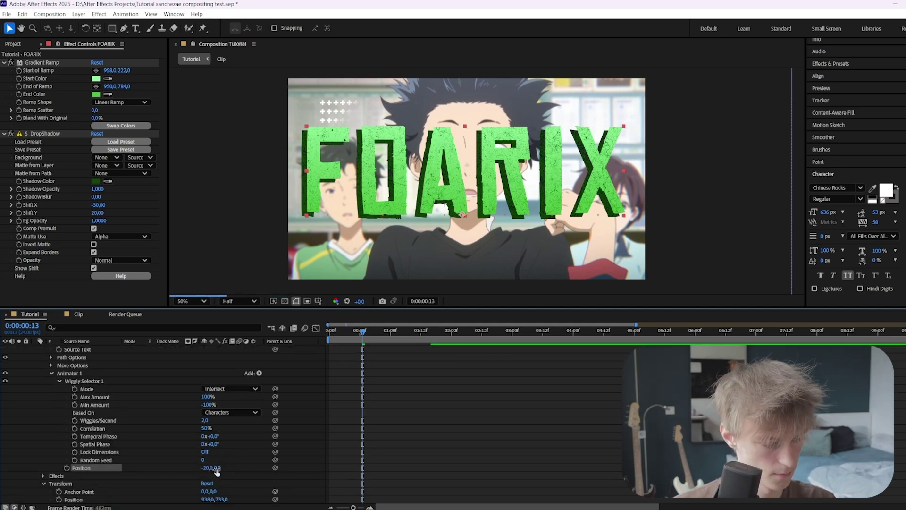
pyautogui.click(216, 468)
pyautogui.write('20')
pyautogui.press('Return')
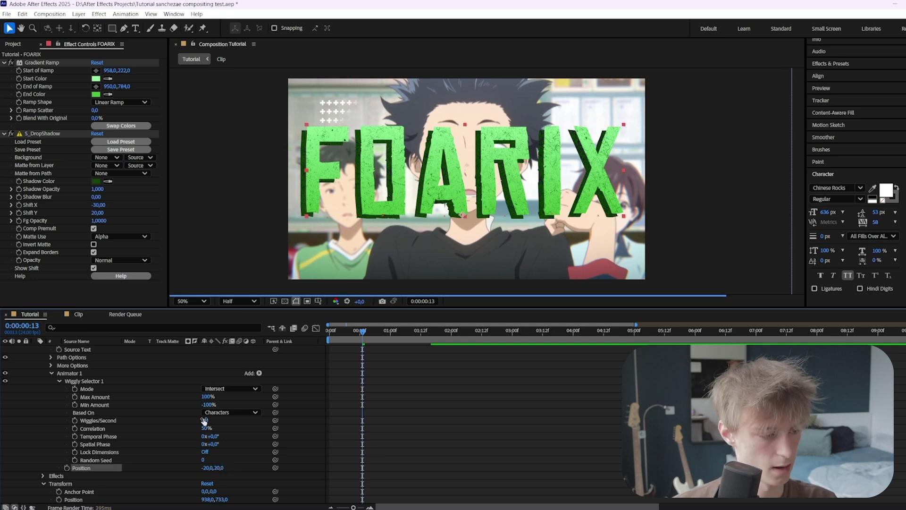
# - Set the Wiggly Selector's Wiggles/Second to 3 and preview the letter motion from the start
pyautogui.click(205, 420)
pyautogui.write('3')
pyautogui.press('Return')
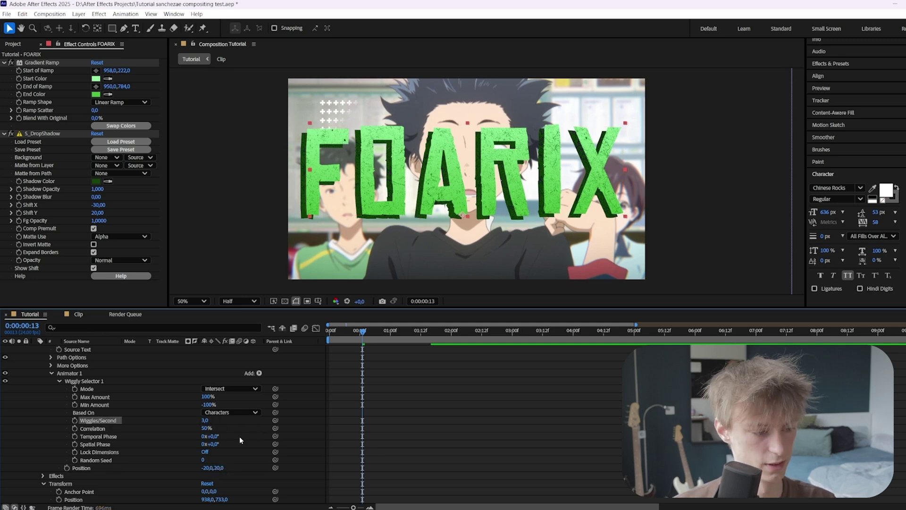
pyautogui.scroll(1, 371, 345)
pyautogui.press('Home')
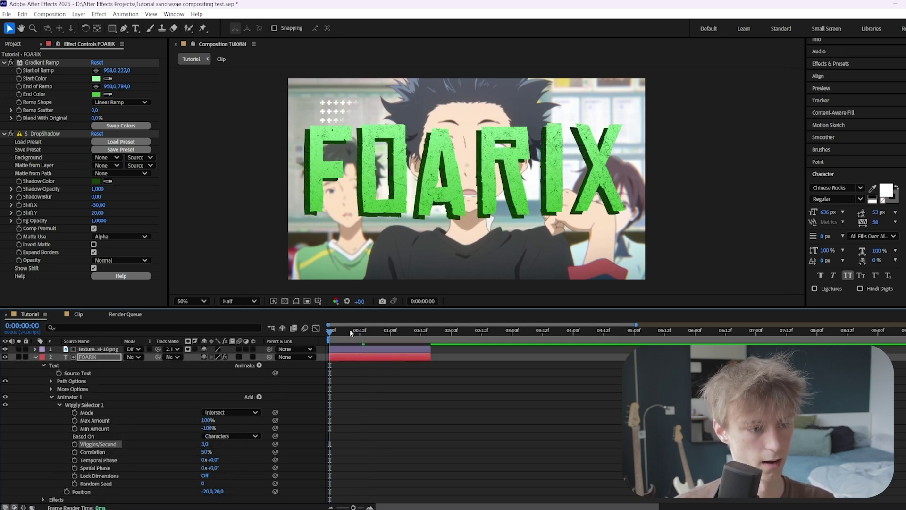
pyautogui.press('space')
pyautogui.press('space')
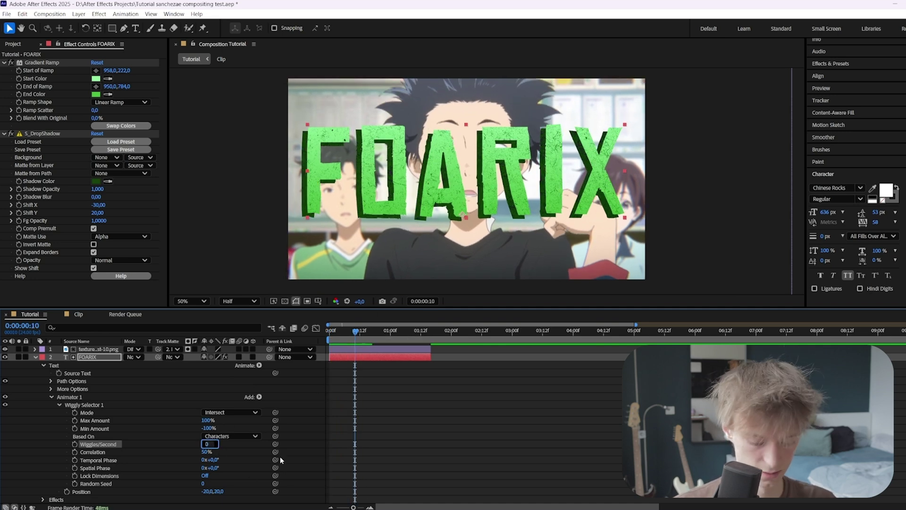
# - Set the Wiggly Selector's Wiggles/Second to 2, preview the motion and collapse the FOARIX layer's properties
pyautogui.write('2')
pyautogui.press('Return')
pyautogui.press('Home')
pyautogui.press('space')
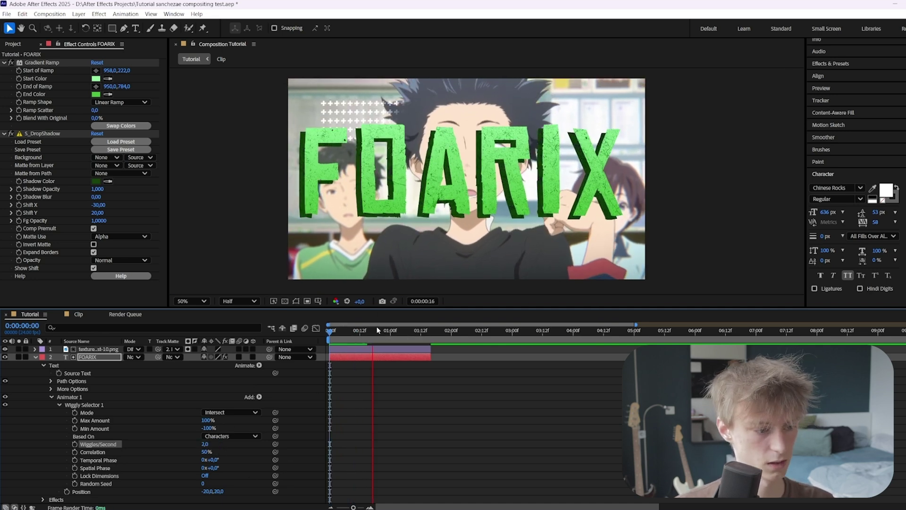
pyautogui.click(369, 332)
pyautogui.click(35, 357)
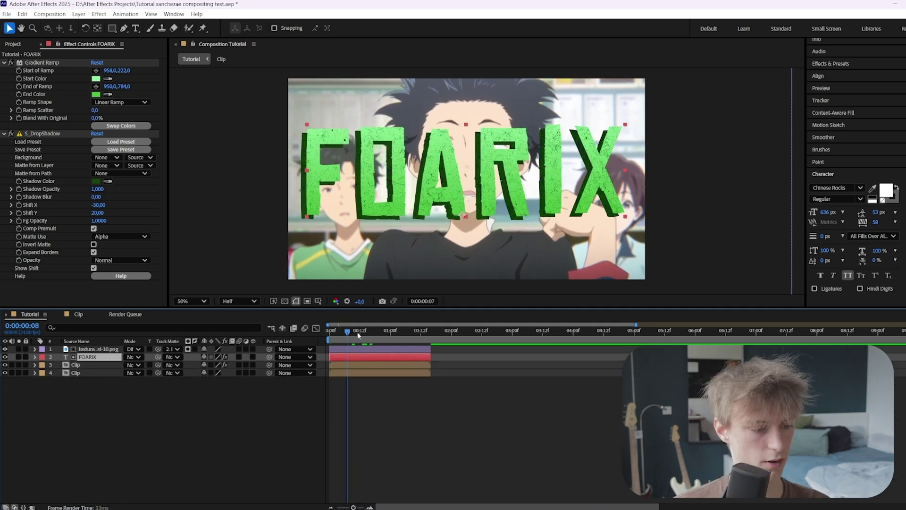
# - Go to the first frame and separate the FOARIX layer's Position into X and Y dimensions
pyautogui.click(363, 331)
pyautogui.moveTo(363, 334); pyautogui.dragTo(328, 334)
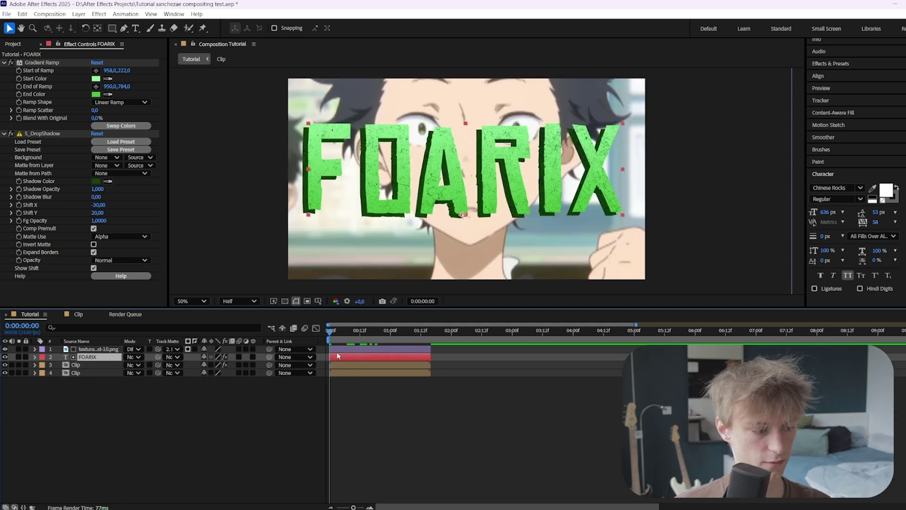
pyautogui.press('p')
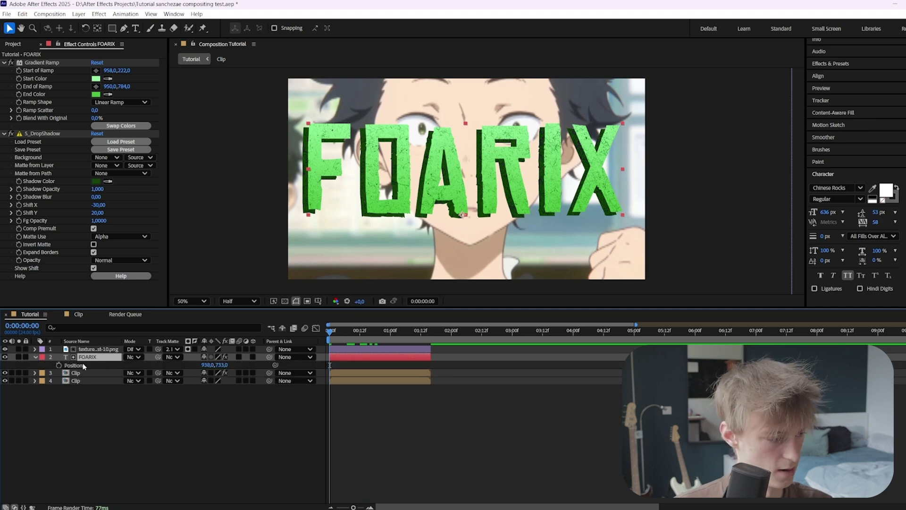
pyautogui.rightClick(79, 365)
pyautogui.click(117, 390)
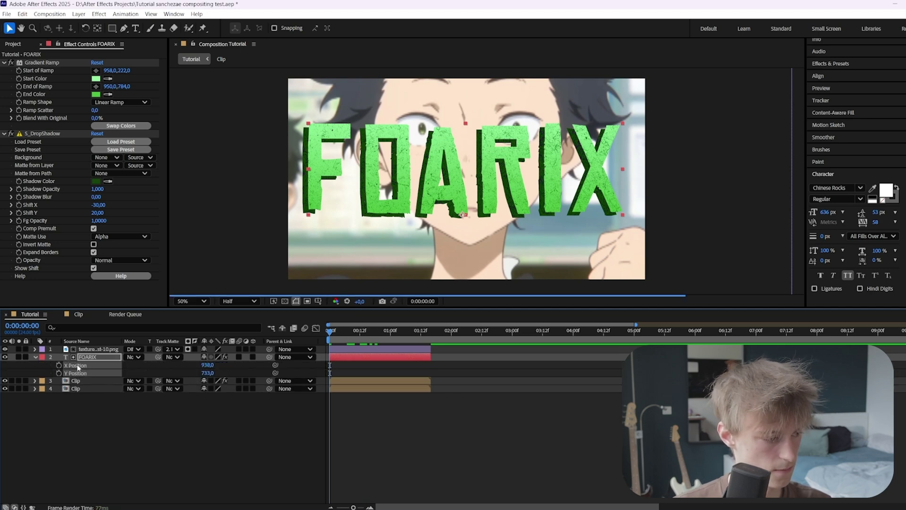
pyautogui.click(211, 439)
# - Keyframe the FOARIX Y Position from 1619 on the first frame to 744 at 0:00:01:06, so the title rises from below
pyautogui.click(59, 374)
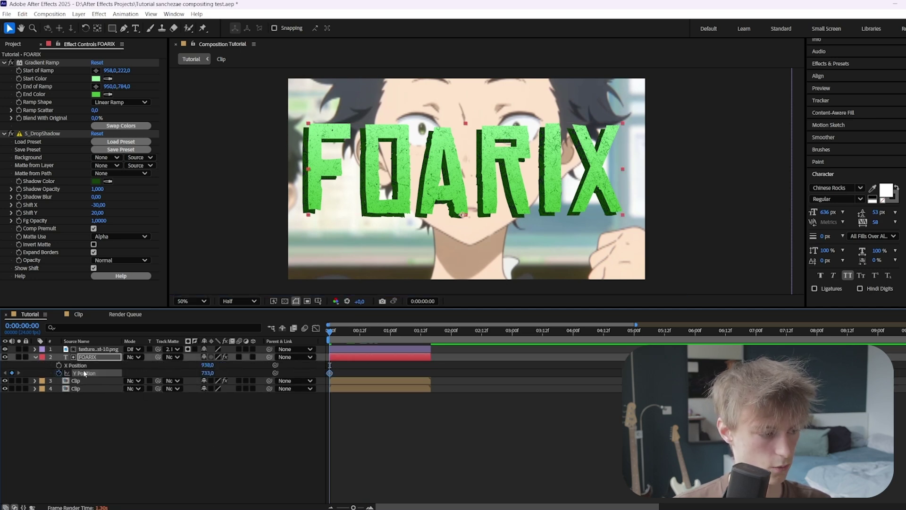
pyautogui.moveTo(156, 376); pyautogui.dragTo(571, 363)
pyautogui.click(383, 331)
pyautogui.moveTo(389, 333); pyautogui.dragTo(405, 332)
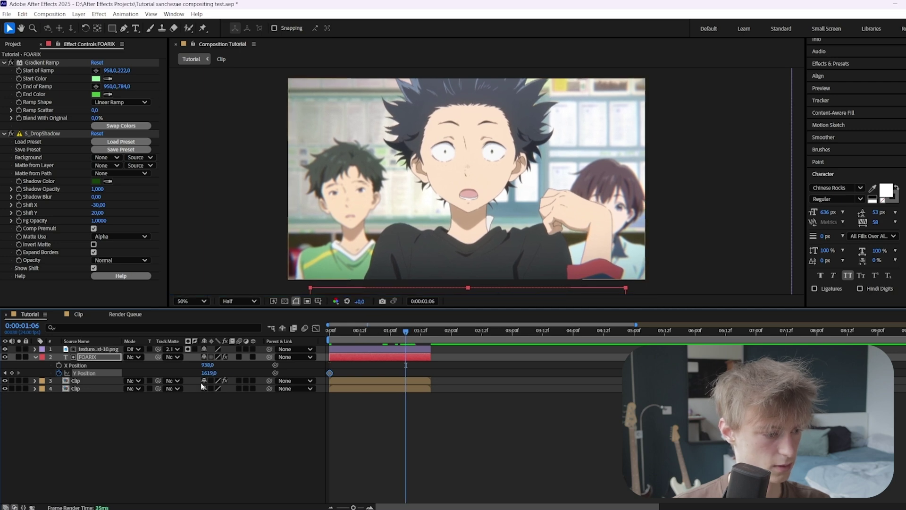
pyautogui.moveTo(208, 373); pyautogui.dragTo(111, 374)
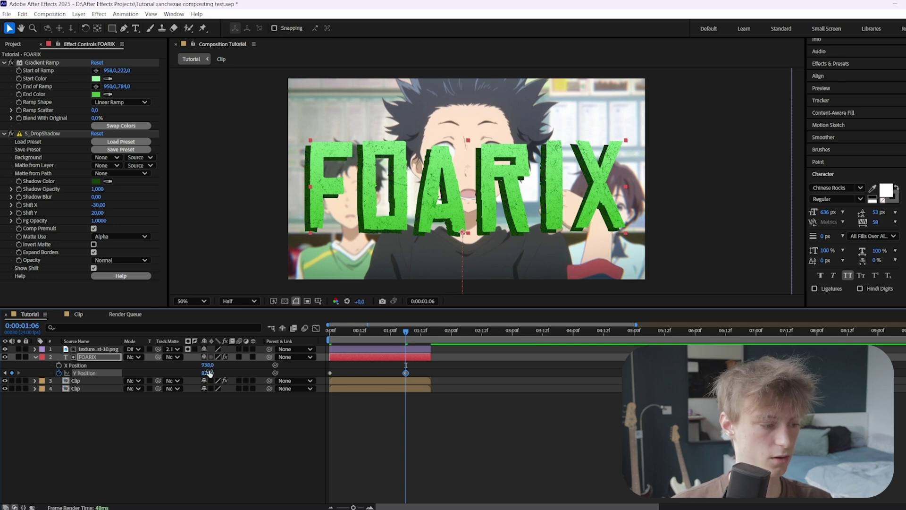
pyautogui.moveTo(208, 374); pyautogui.dragTo(189, 373)
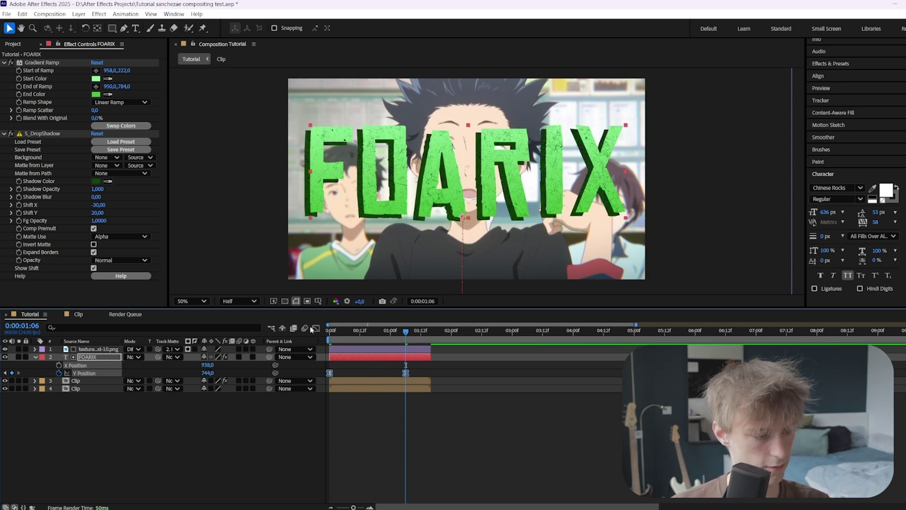
# - Shape the Y Position value graph into a very fast start with a long ease-out, and preview the title's rise
pyautogui.click(315, 328)
pyautogui.rightClick(356, 374)
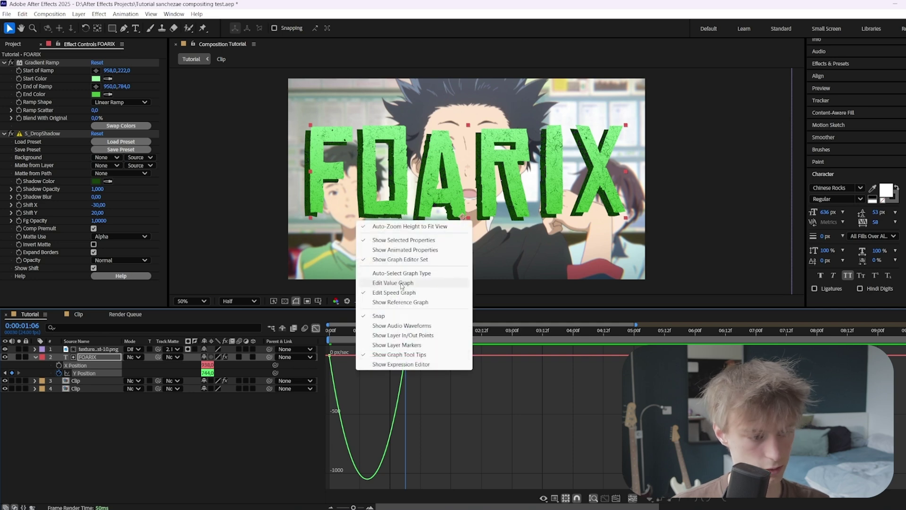
pyautogui.click(404, 283)
pyautogui.click(334, 355)
pyautogui.moveTo(354, 355); pyautogui.dragTo(330, 444)
pyautogui.moveTo(380, 479); pyautogui.dragTo(342, 480)
pyautogui.moveTo(330, 444); pyautogui.dragTo(325, 464)
pyautogui.moveTo(375, 334); pyautogui.dragTo(350, 335)
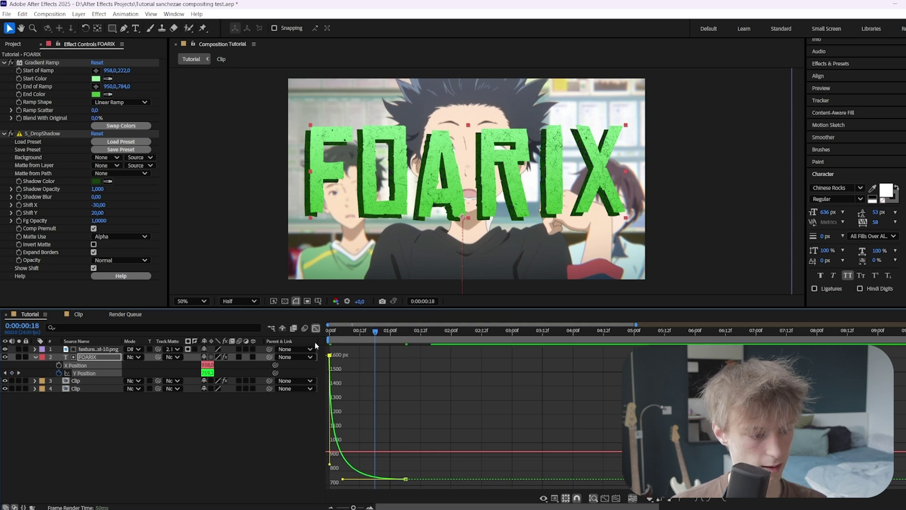
pyautogui.press('space')
pyautogui.press('space')
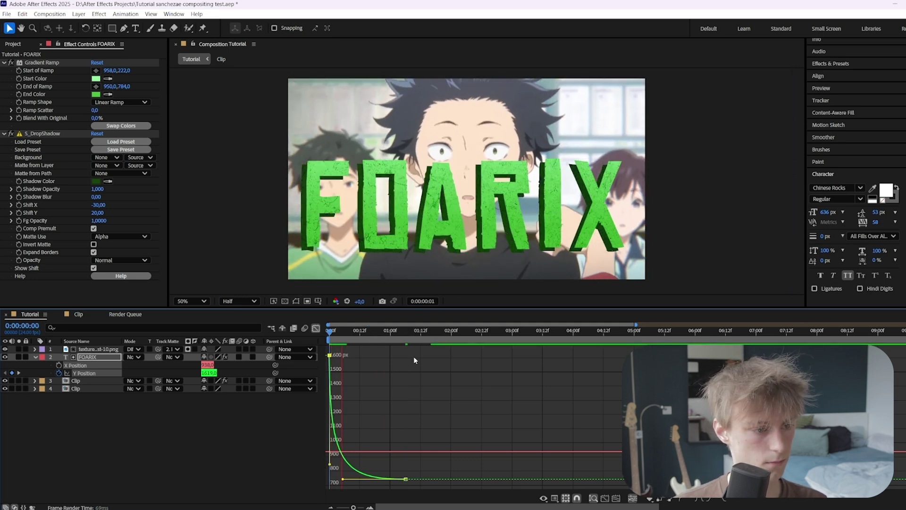
pyautogui.press('space')
pyautogui.hotkey('shift', 'F3')
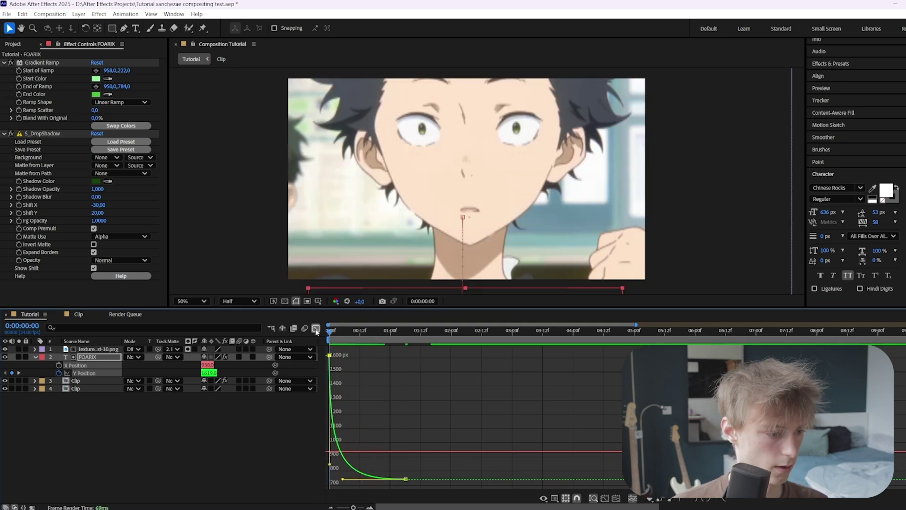
pyautogui.click(37, 357)
# - Move the dust texture and FOARIX text layers together beneath the rotoscoped Clip layer, above the background Clip
pyautogui.click(392, 329)
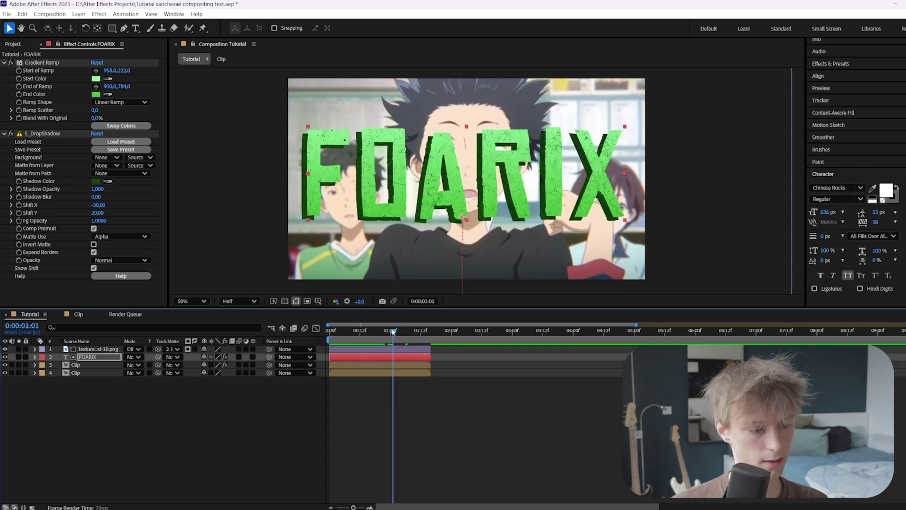
pyautogui.keyDown('shift'); pyautogui.click(382, 348); pyautogui.keyUp('shift')
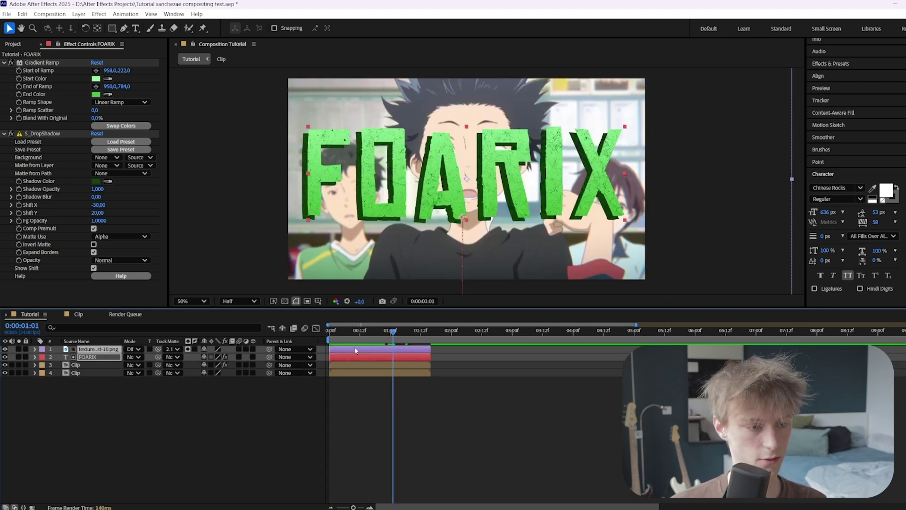
pyautogui.moveTo(90, 356); pyautogui.dragTo(99, 372)
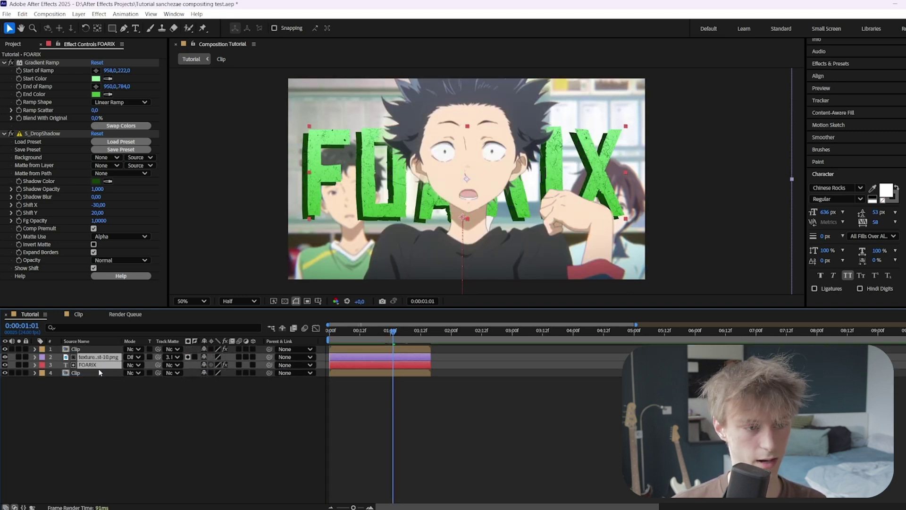
pyautogui.click(360, 350)
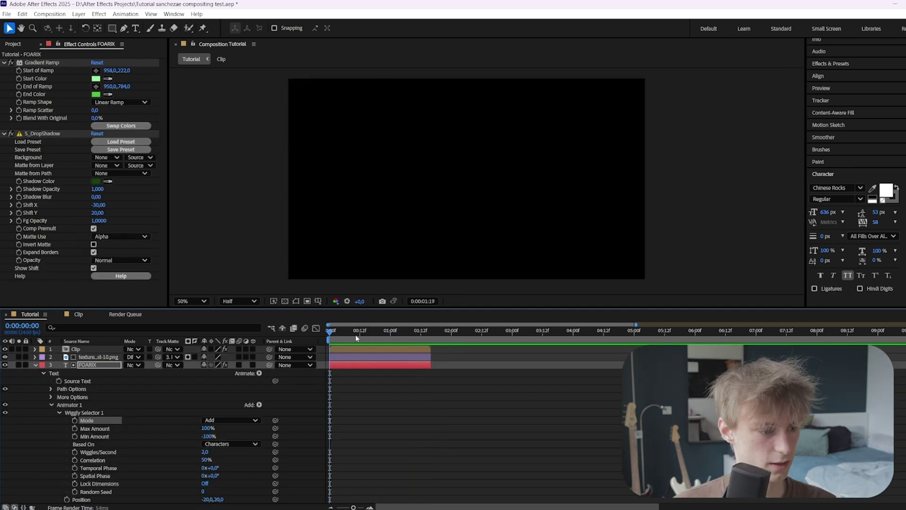
# - Preview the title animation, set the Wiggly Selector's Mode to Add and collapse the FOARIX layer's properties
pyautogui.press('space')
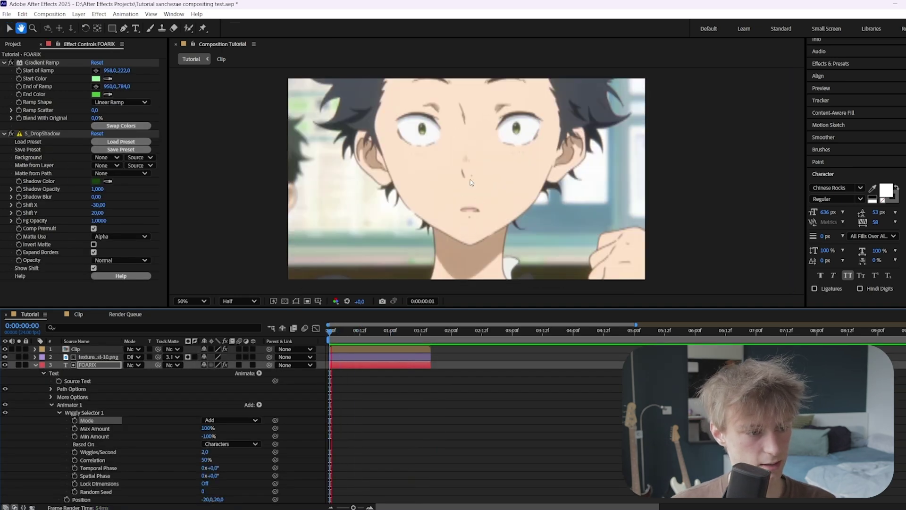
pyautogui.press('space')
pyautogui.press('space')
pyautogui.scroll(-1, 217, 406)
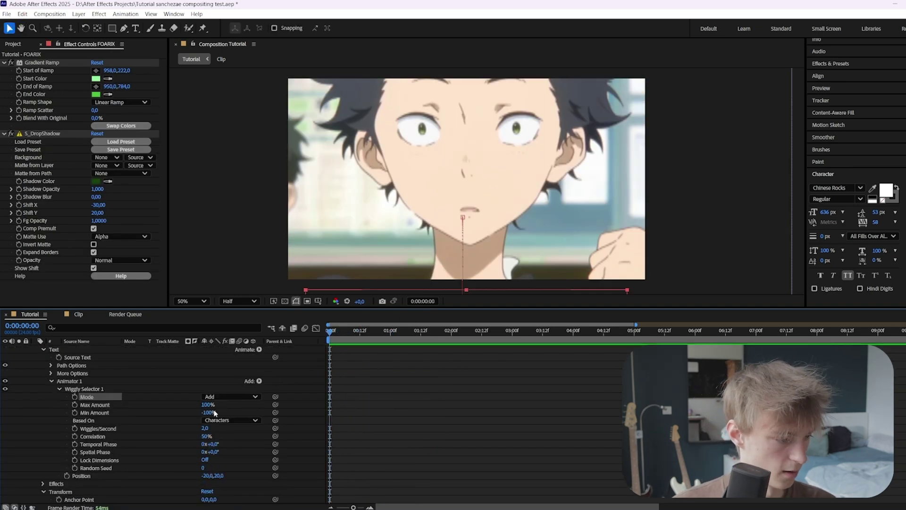
pyautogui.click(221, 396)
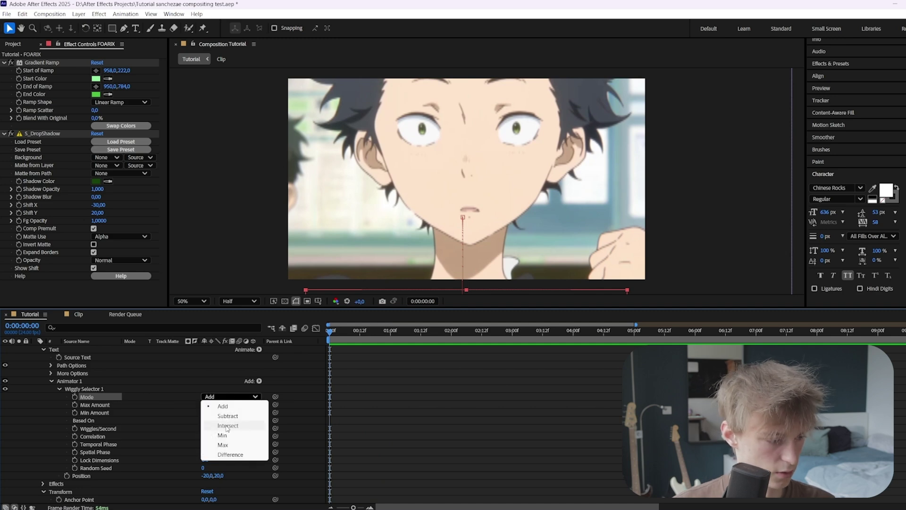
pyautogui.click(226, 427)
pyautogui.click(223, 400)
pyautogui.click(223, 402)
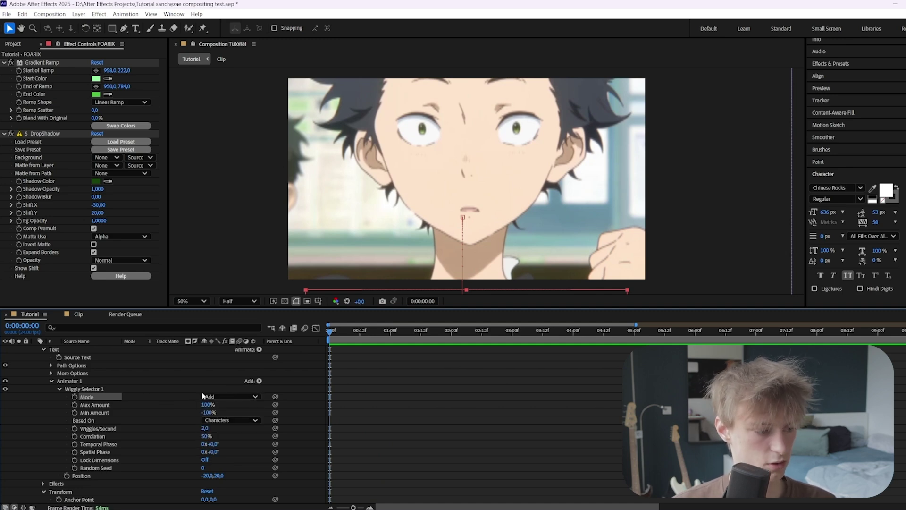
pyautogui.scroll(1, 257, 407)
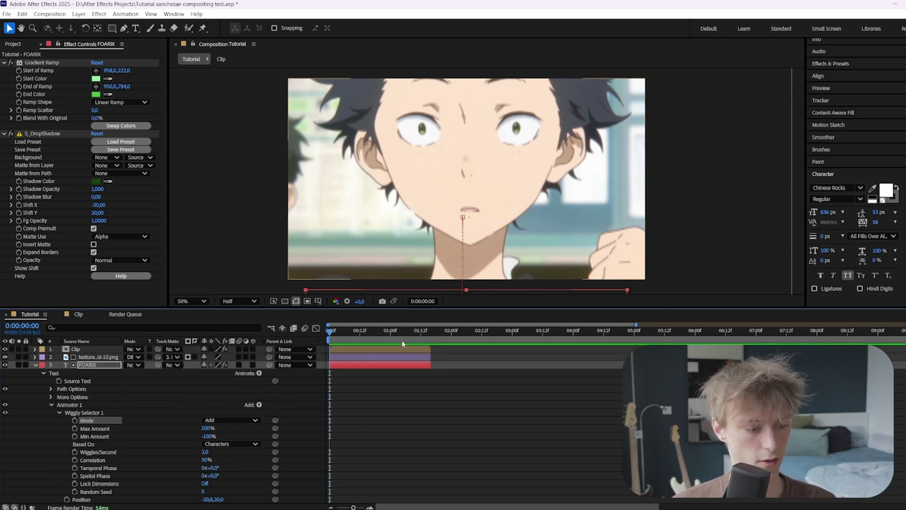
pyautogui.click(33, 365)
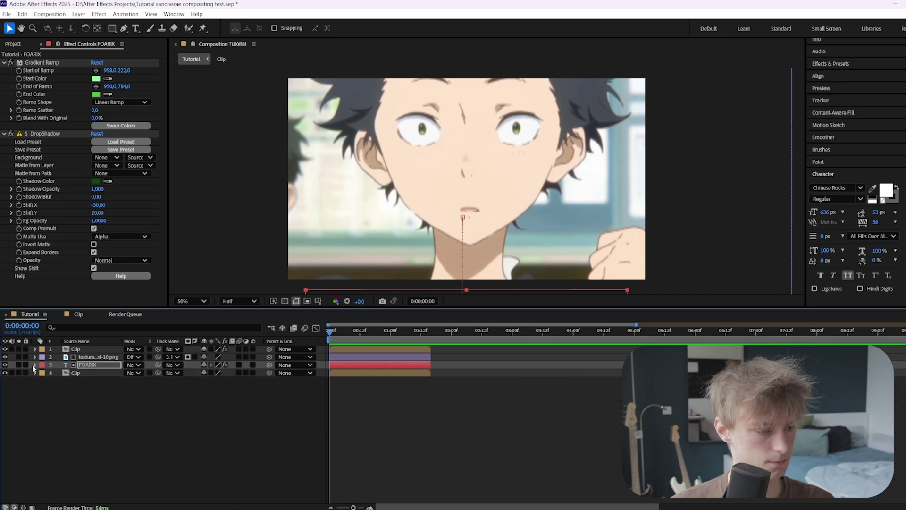
# - Preview the title's rise and create a new solid named Lens Flare above the rotoscoped Clip layer
pyautogui.press('space')
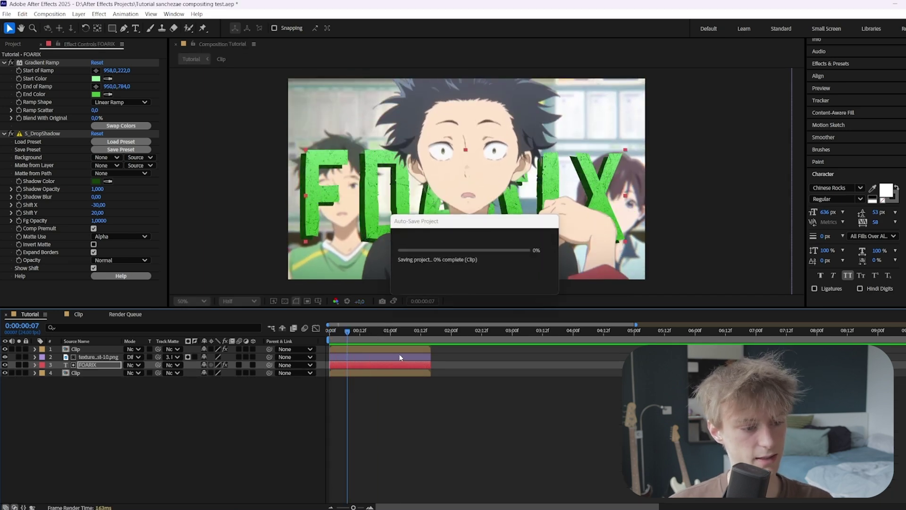
pyautogui.moveTo(366, 329); pyautogui.dragTo(359, 333)
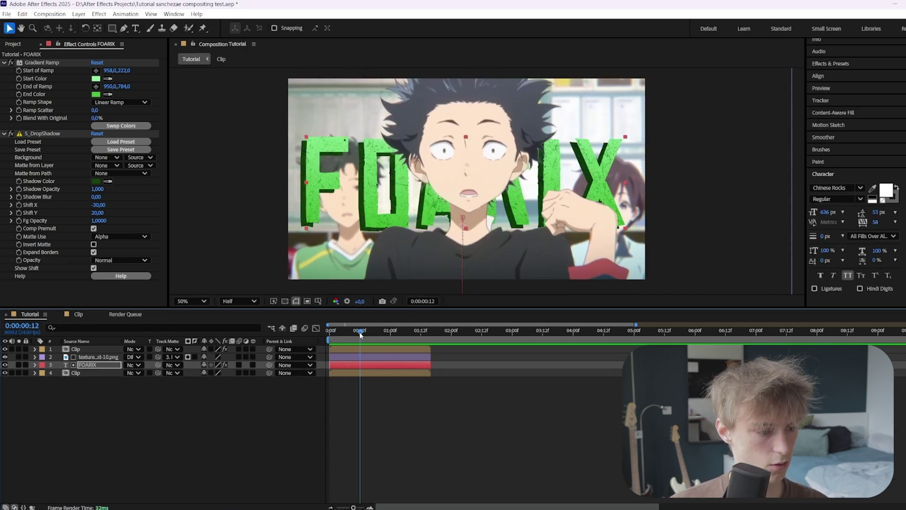
pyautogui.click(355, 348)
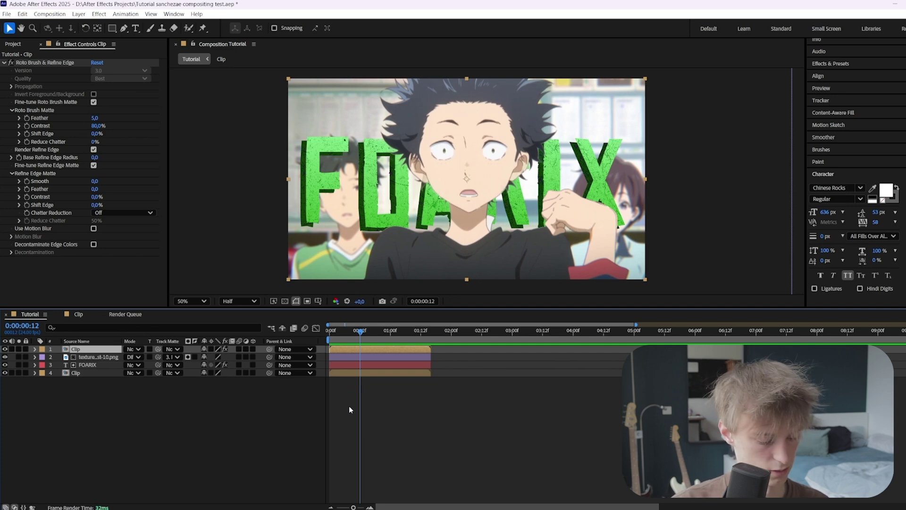
pyautogui.hotkey('ctrl', 'y')
pyautogui.write('Lens Flare')
pyautogui.press('Return')
# - Apply Optical Flares to the Lens Flare solid and load the Beached preset from the Light collection
pyautogui.hotkey('ctrl', 'space')
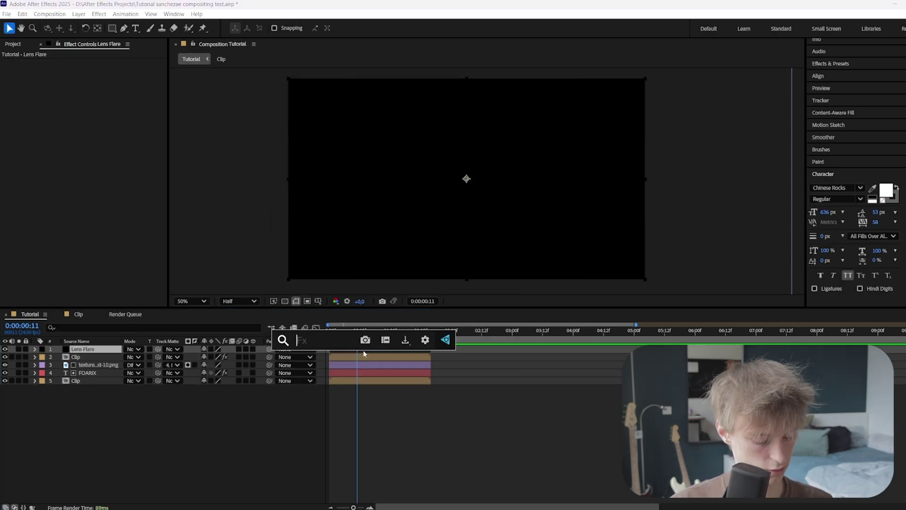
pyautogui.write('optical')
pyautogui.press('Return')
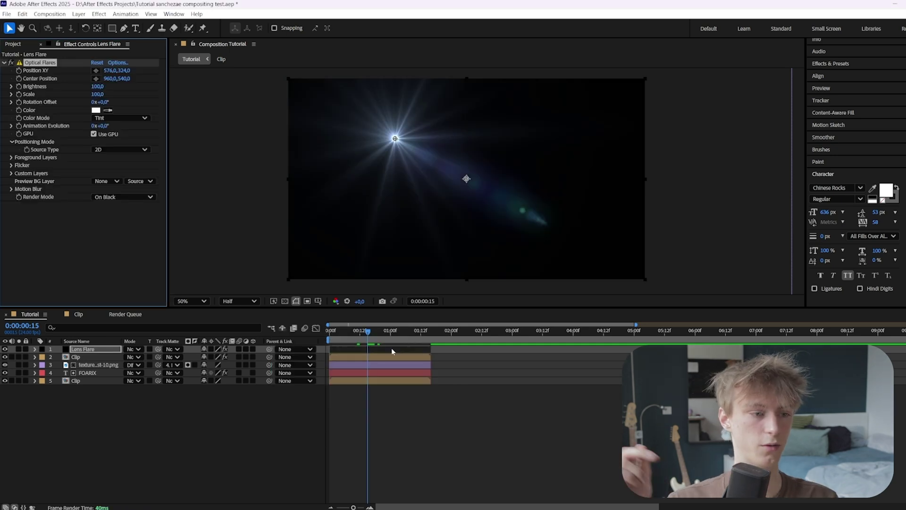
pyautogui.click(117, 62)
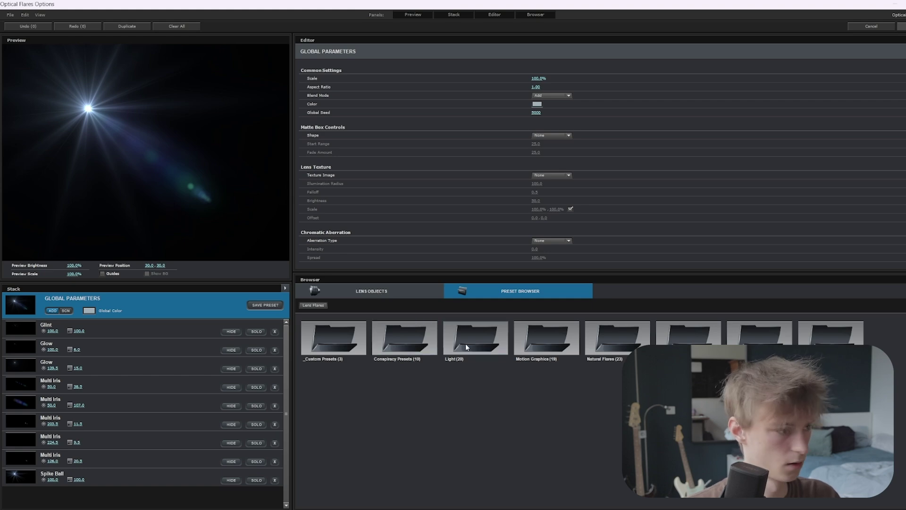
pyautogui.click(475, 329)
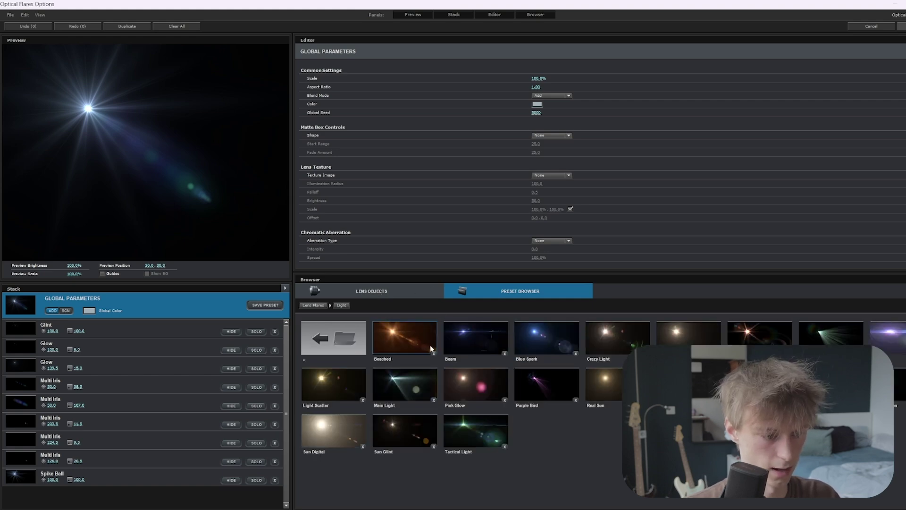
pyautogui.click(410, 339)
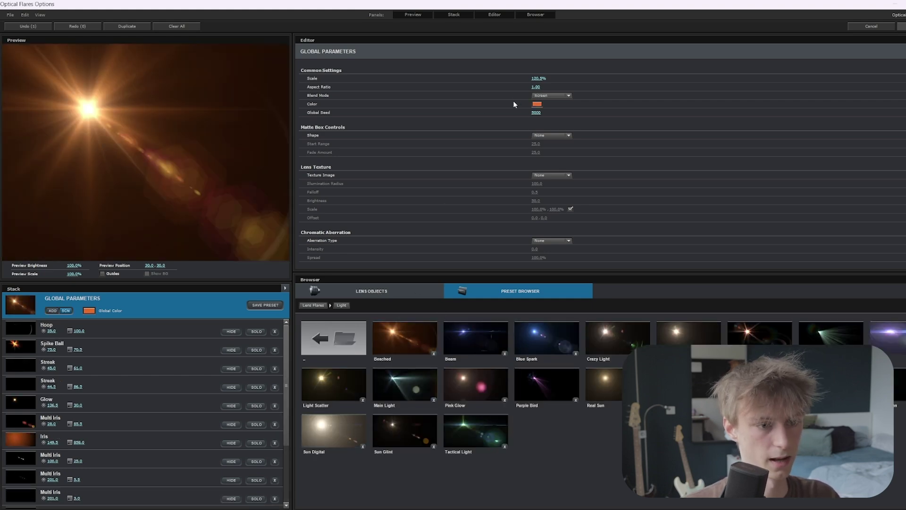
# - Set the flare's global color to the lighter orange F68C52 and accept the Optical Flares options
pyautogui.click(536, 105)
pyautogui.moveTo(522, 78); pyautogui.dragTo(534, 76)
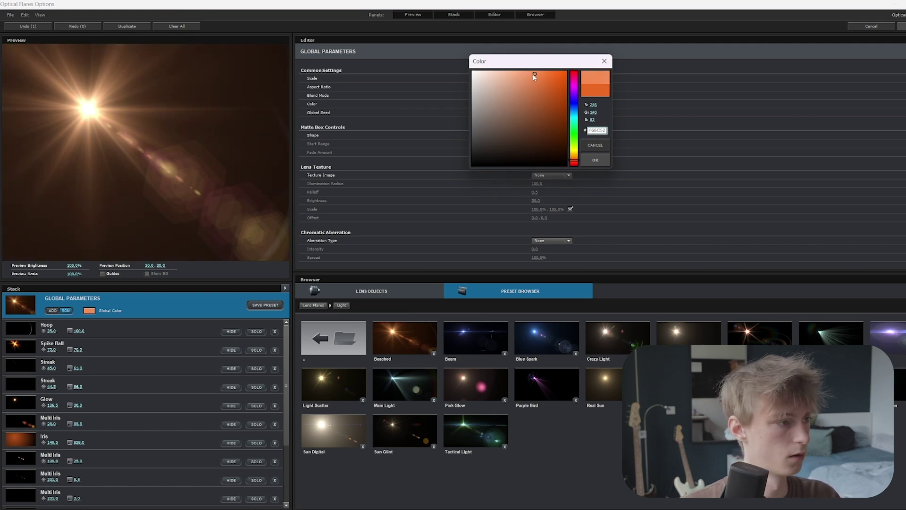
pyautogui.click(598, 159)
pyautogui.click(900, 26)
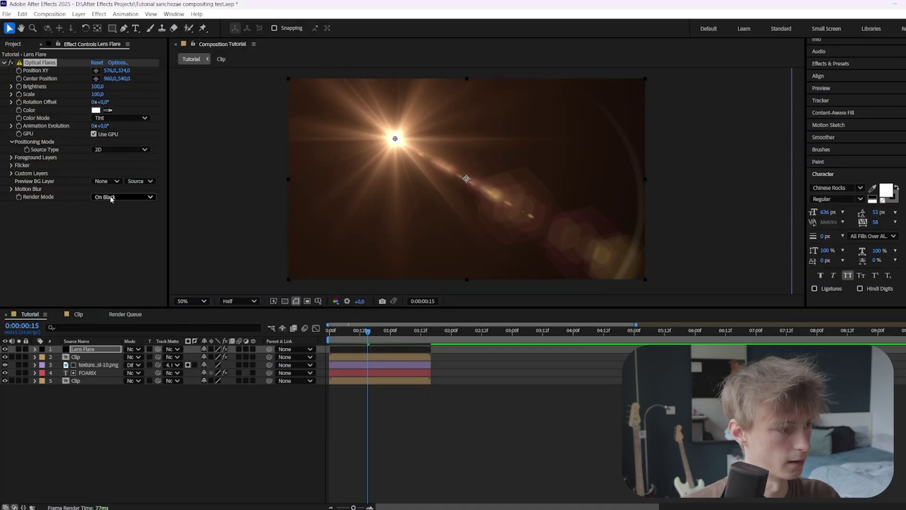
# - Set the flare's Render Mode to On Transparent and move its source between the I and X, at about 1524, 320
pyautogui.click(111, 198)
pyautogui.click(125, 216)
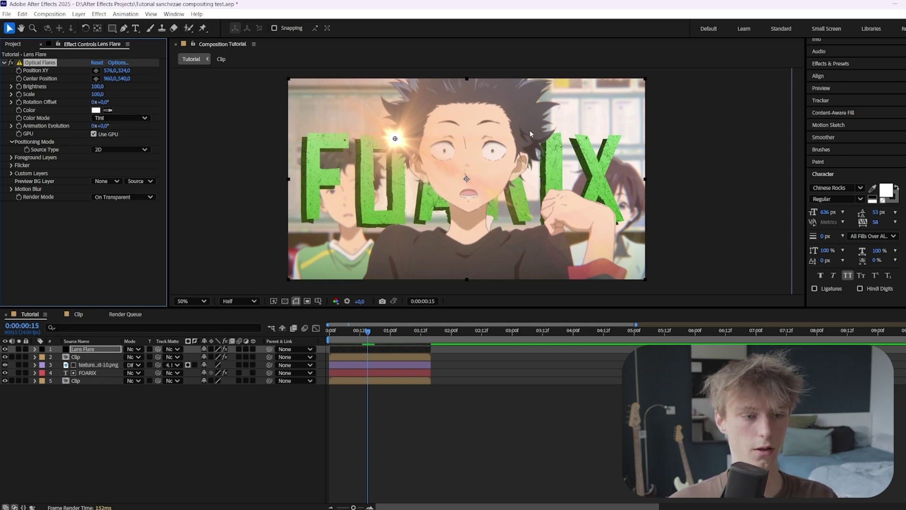
pyautogui.scroll(1, 470, 145)
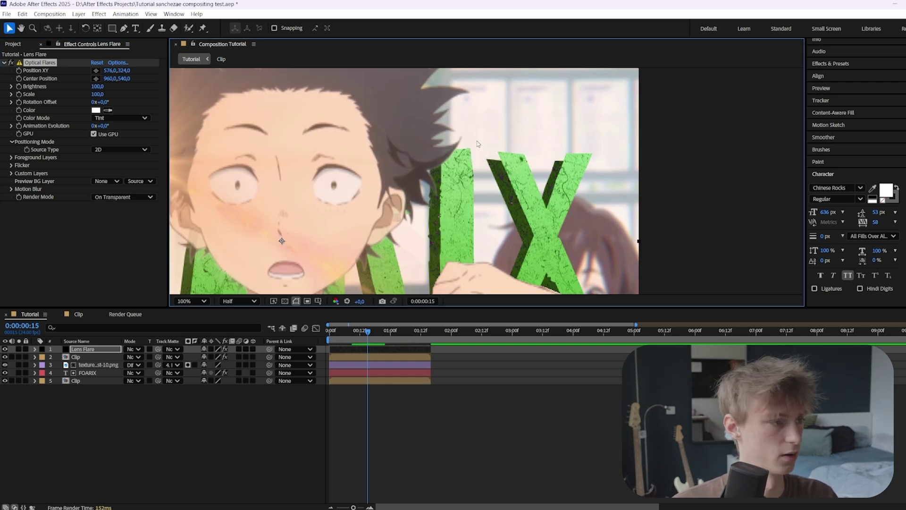
pyautogui.press(',')
pyautogui.moveTo(312, 171); pyautogui.dragTo(488, 169)
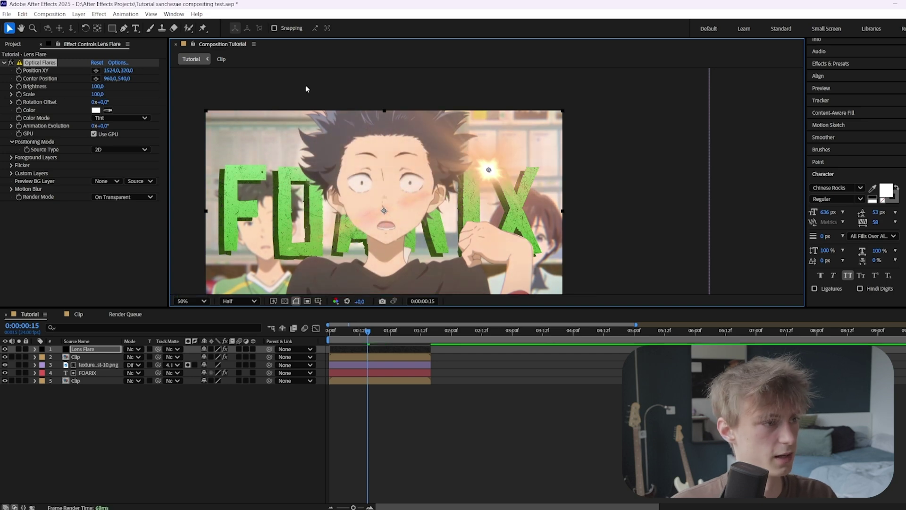
# - Hide the layer controls in the composition view and show them again
pyautogui.click(173, 15)
pyautogui.click(151, 14)
pyautogui.click(151, 14)
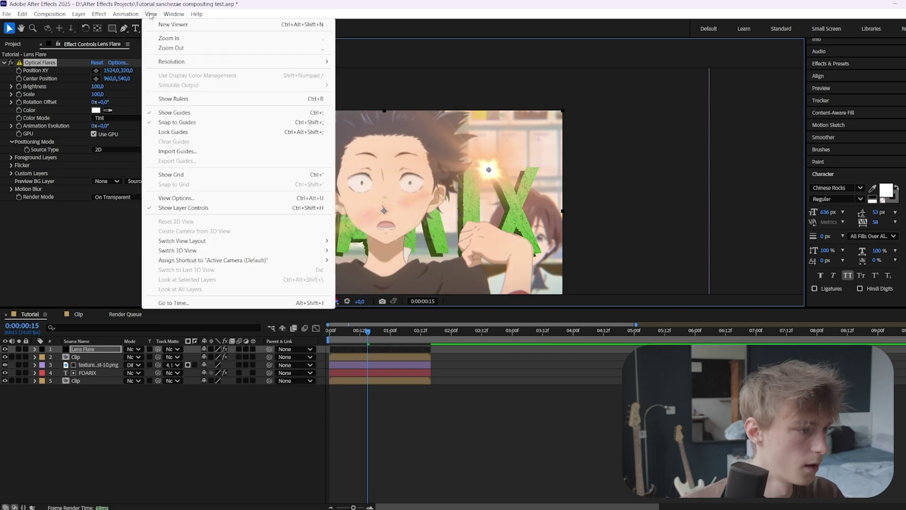
pyautogui.click(184, 208)
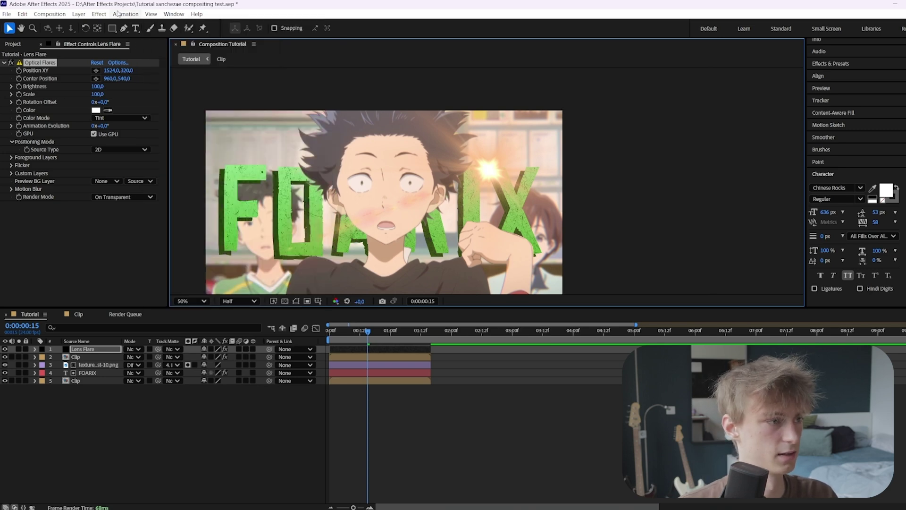
pyautogui.click(157, 14)
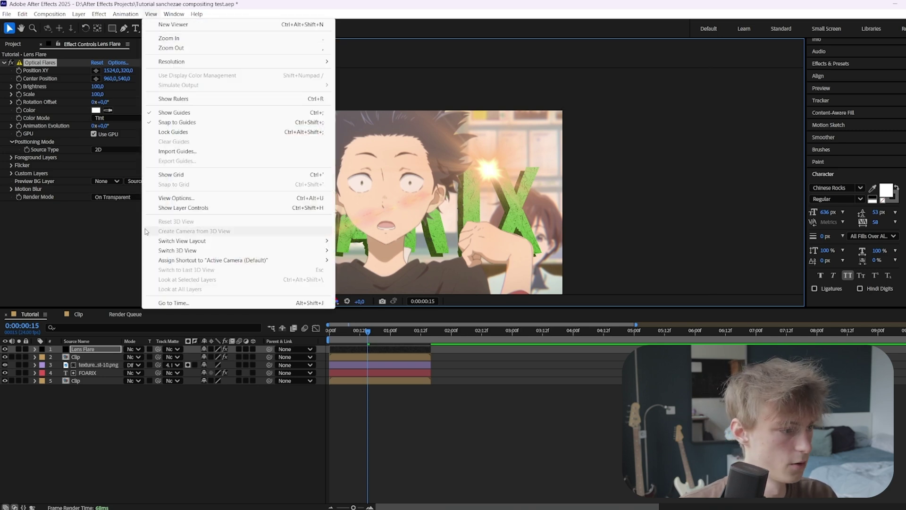
pyautogui.click(184, 208)
# - Keyframe the flare's Position XY backwards through the clip to follow the scene, reaching 2089, 48 on the first frame, and preview the motion
pyautogui.scroll(3, 434, 253)
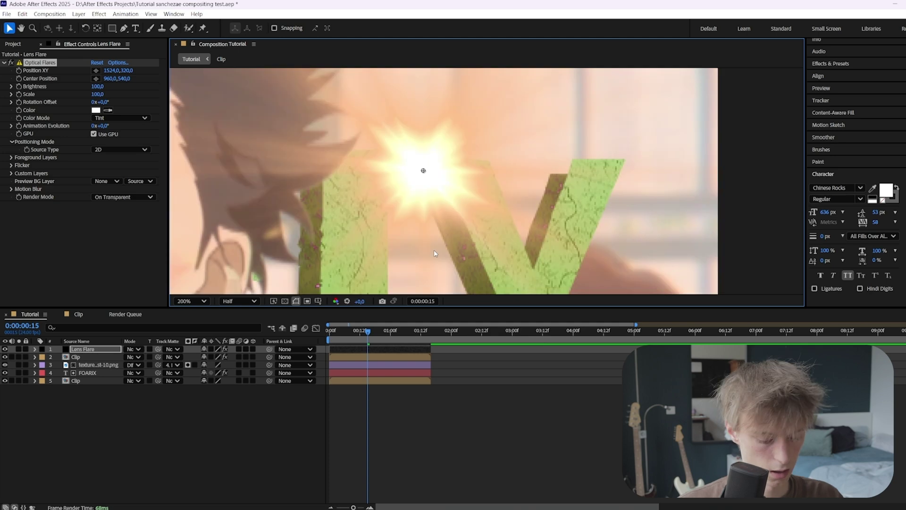
pyautogui.click(26, 70)
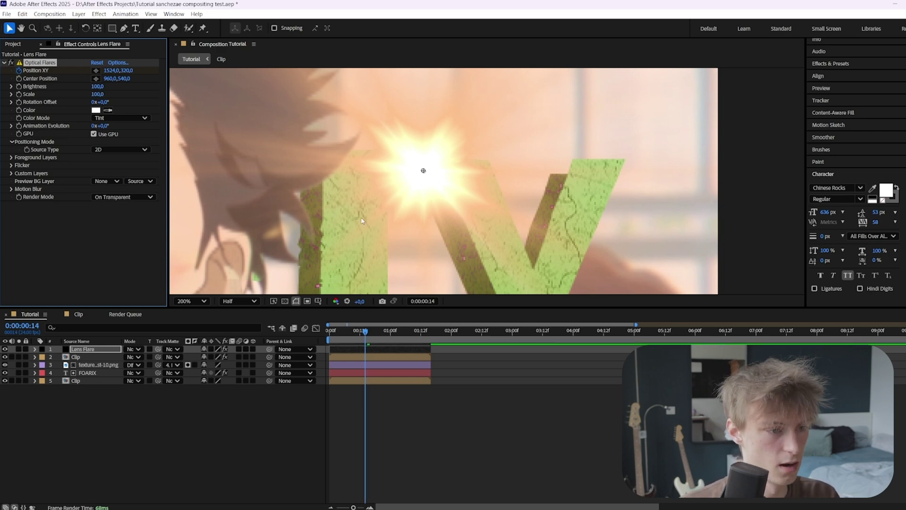
pyautogui.press('pageup')
pyautogui.moveTo(423, 171); pyautogui.dragTo(432, 178)
pyautogui.press('pageup')
pyautogui.press('pageup')
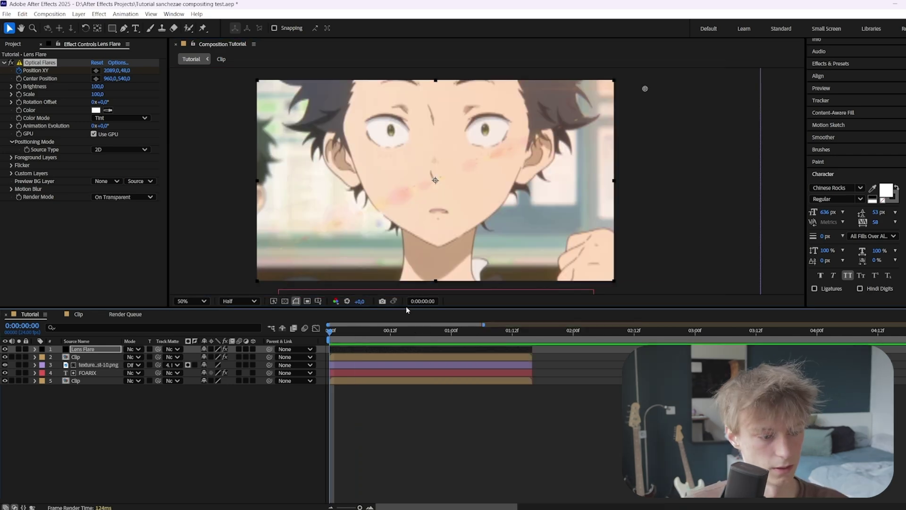
pyautogui.press('space')
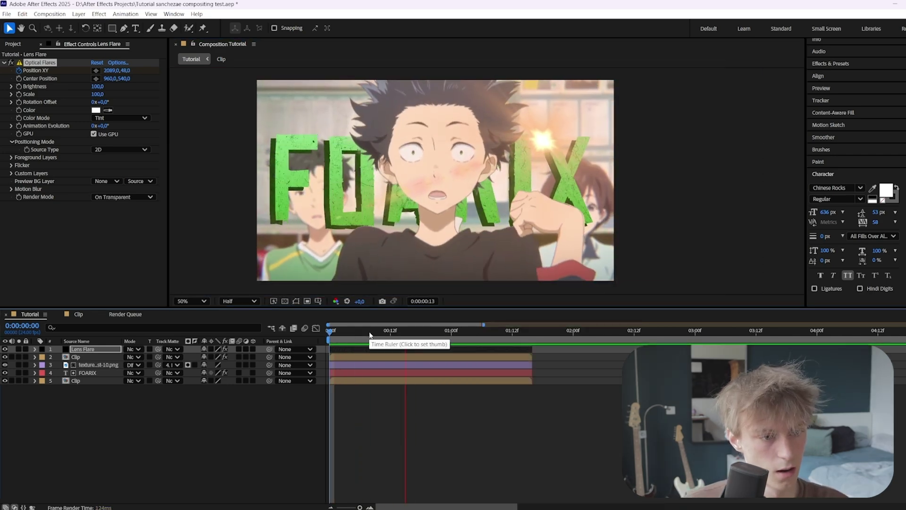
pyautogui.click(416, 330)
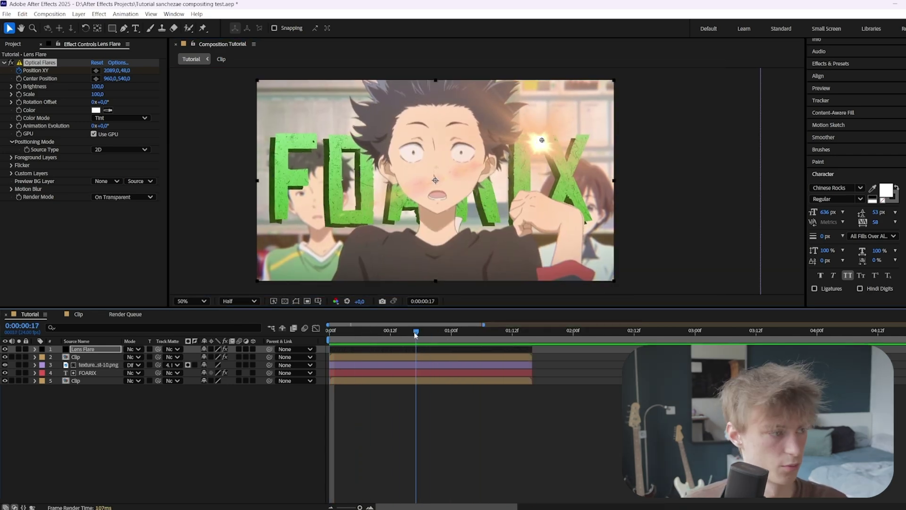
# - Set the flare's Flicker to Type Sharp, Speed 80 and Amount 20
pyautogui.click(11, 165)
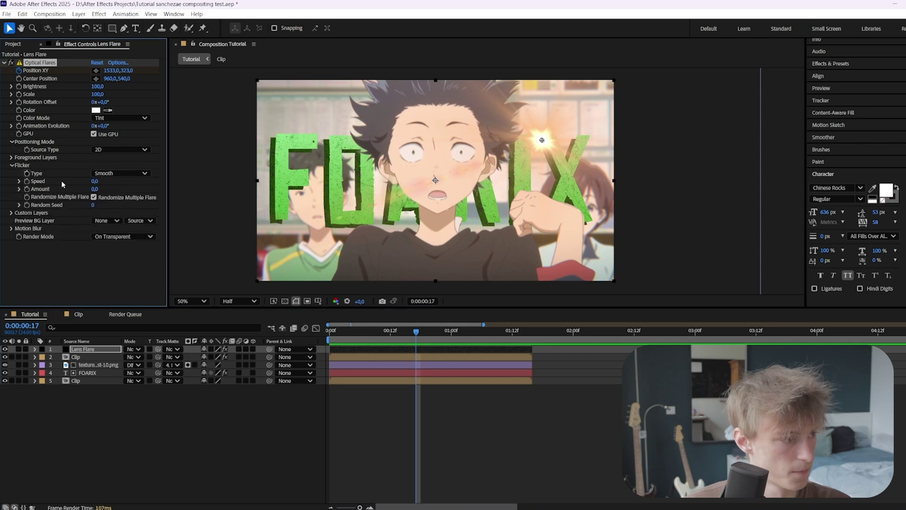
pyautogui.click(95, 182)
pyautogui.write('80')
pyautogui.press('Tab')
pyautogui.write('20')
pyautogui.press('Return')
pyautogui.click(122, 174)
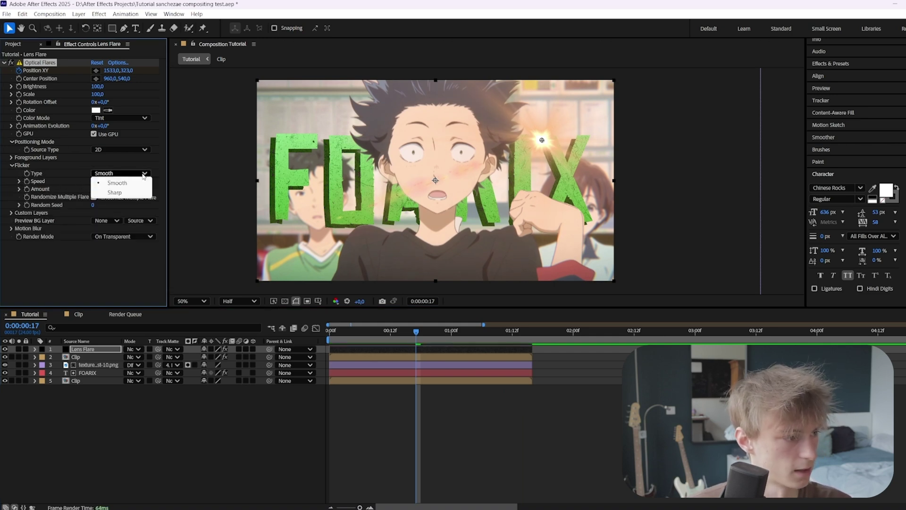
pyautogui.click(106, 182)
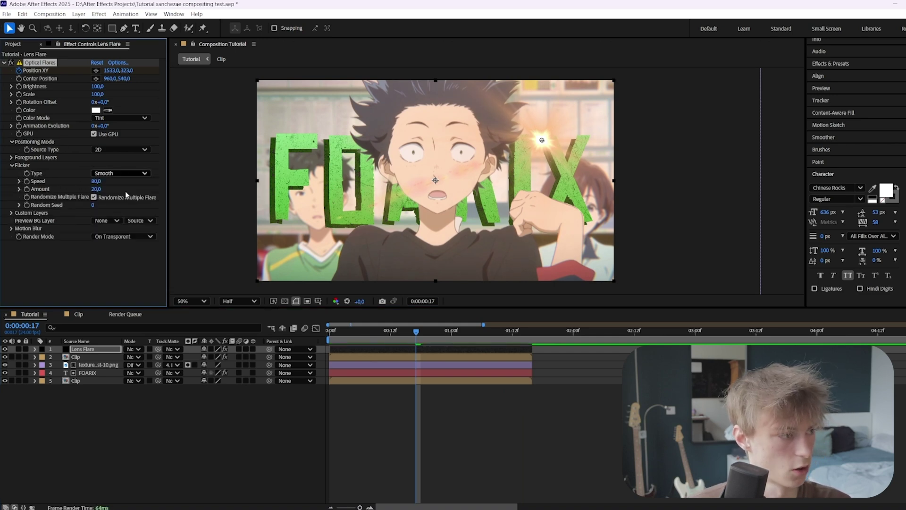
# - Set the Lens Flare layer's blending mode to Screen and preview the flickering flare from the first frame
pyautogui.click(134, 350)
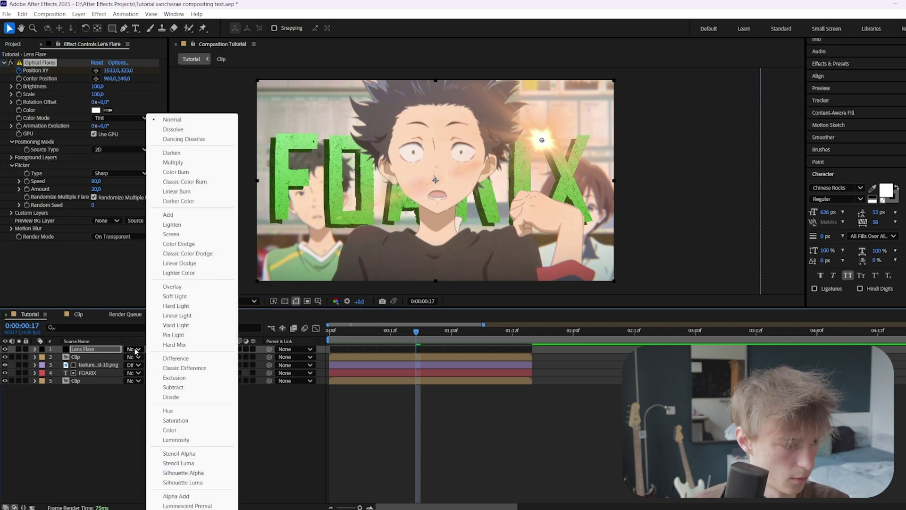
pyautogui.click(182, 234)
pyautogui.moveTo(433, 333); pyautogui.dragTo(241, 345)
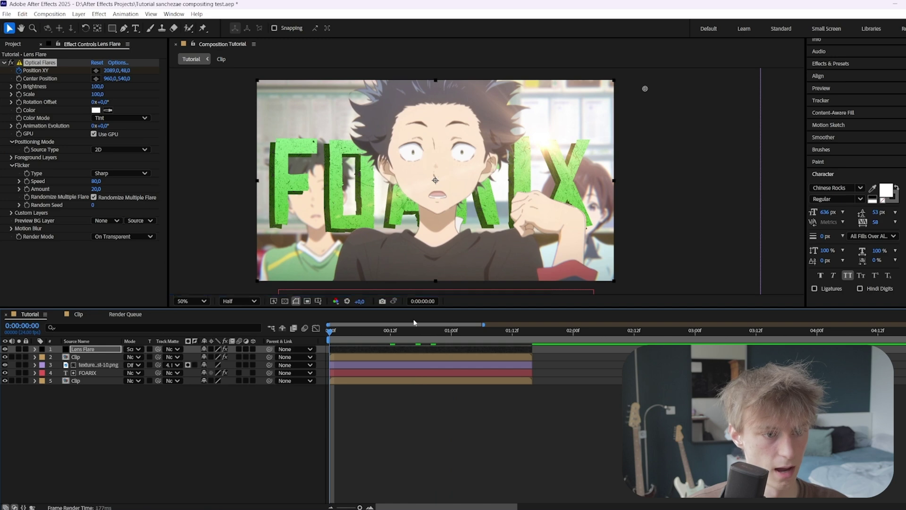
pyautogui.press('Home')
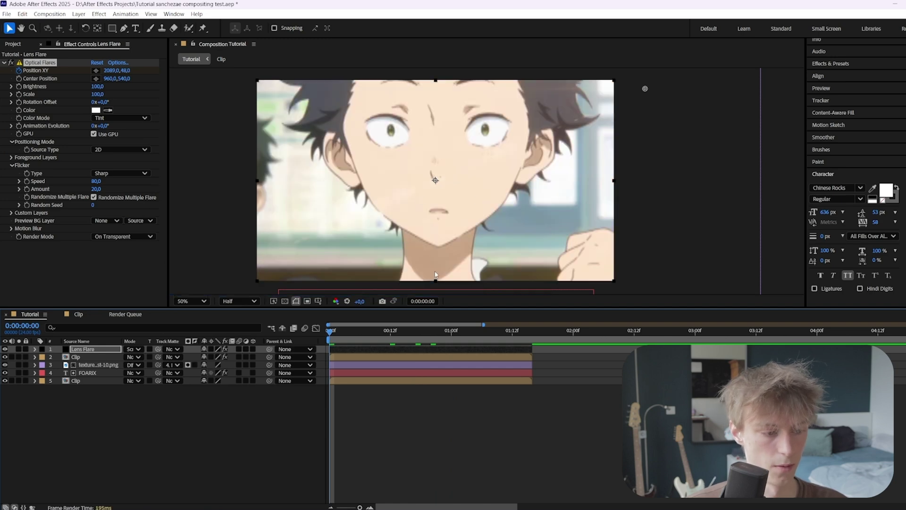
pyautogui.press('space')
pyautogui.moveTo(395, 331); pyautogui.dragTo(417, 331)
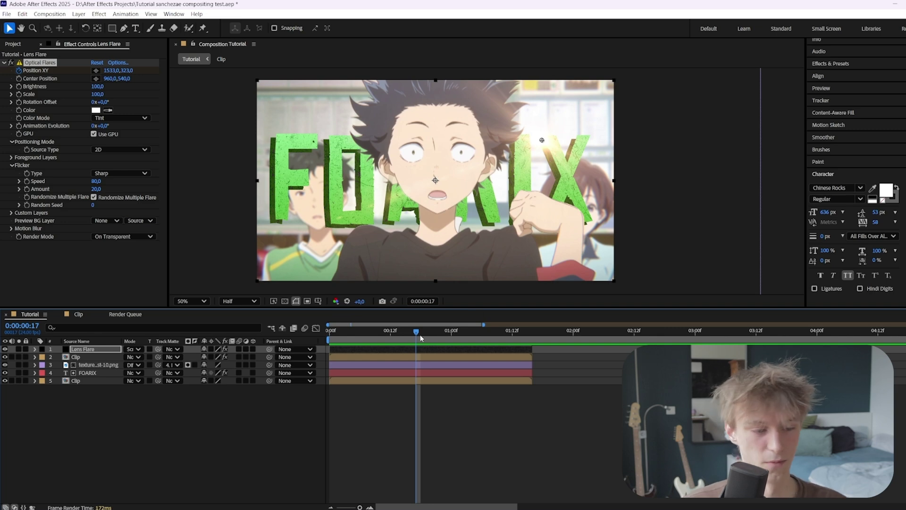
pyautogui.press('space')
pyautogui.click(329, 332)
pyautogui.press('space')
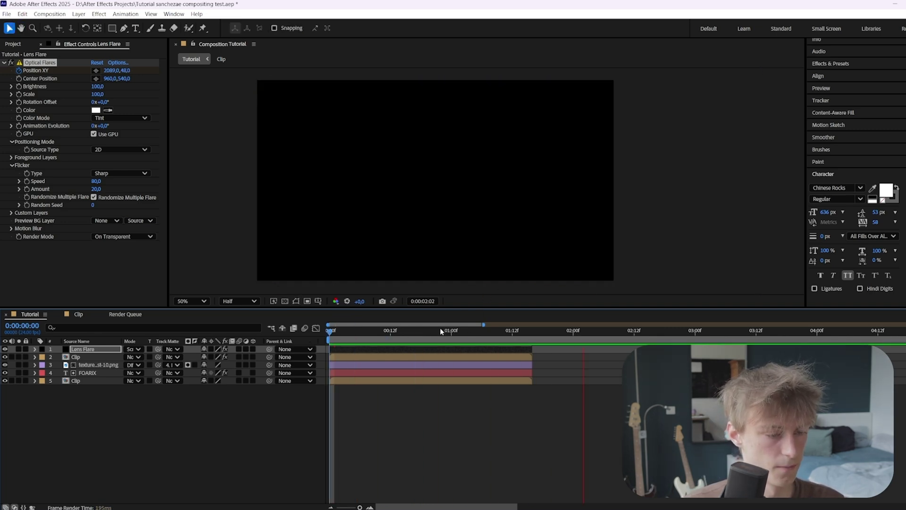
pyautogui.click(462, 331)
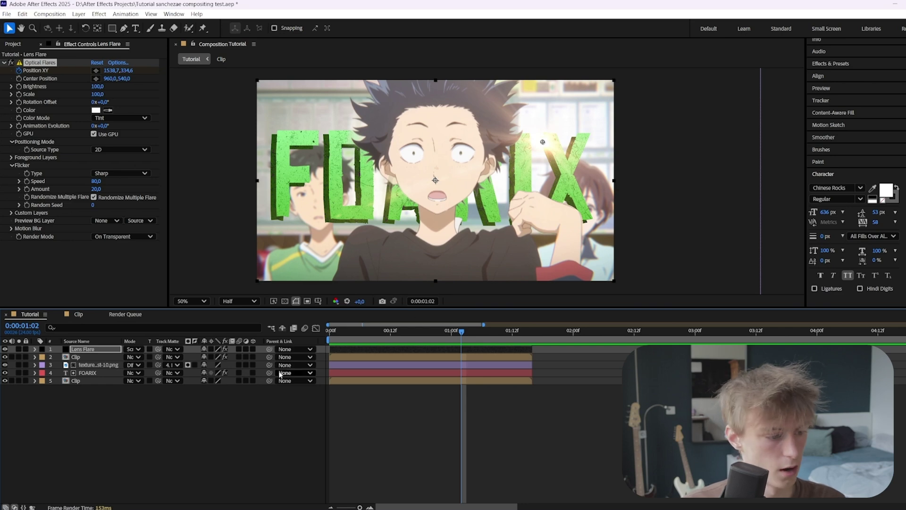
# - Add a text layer above Lens Flare with two rows of plus signs at 80 px in the frame's upper-left area
pyautogui.click(96, 350)
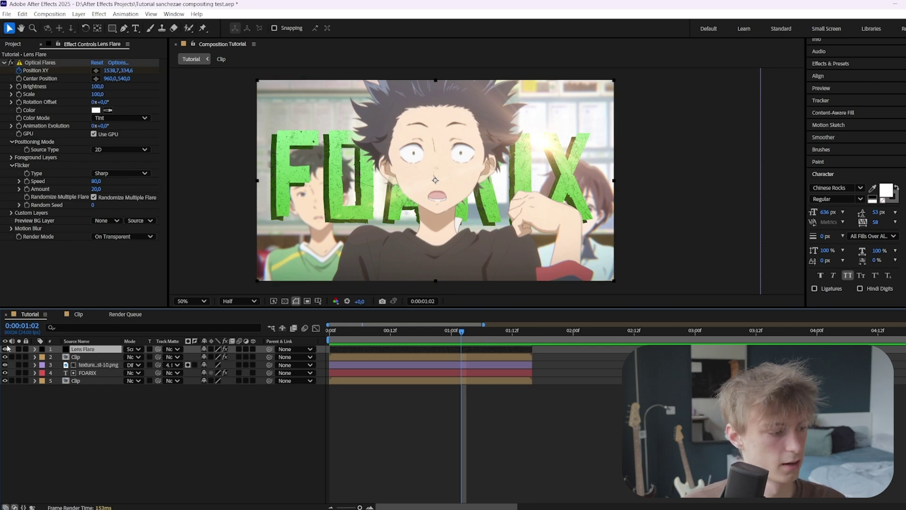
pyautogui.moveTo(88, 350)
pyautogui.mouseDown()
pyautogui.moveTo(91, 360)
pyautogui.moveTo(95, 347)
pyautogui.mouseUp()
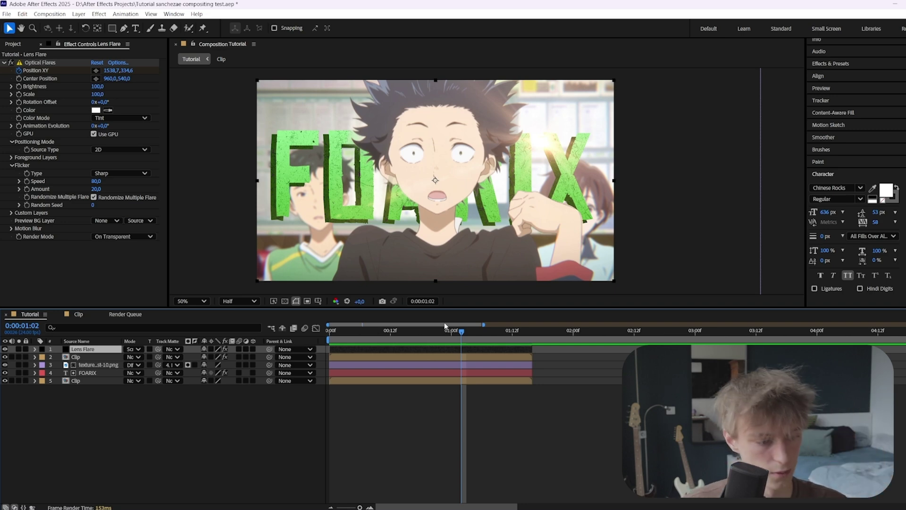
pyautogui.click(417, 344)
pyautogui.hotkey('ctrl', 't')
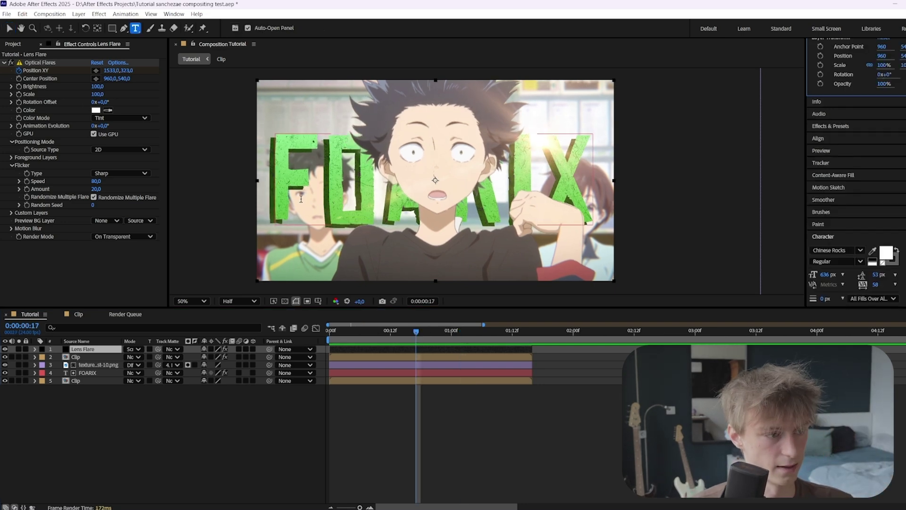
pyautogui.click(326, 104)
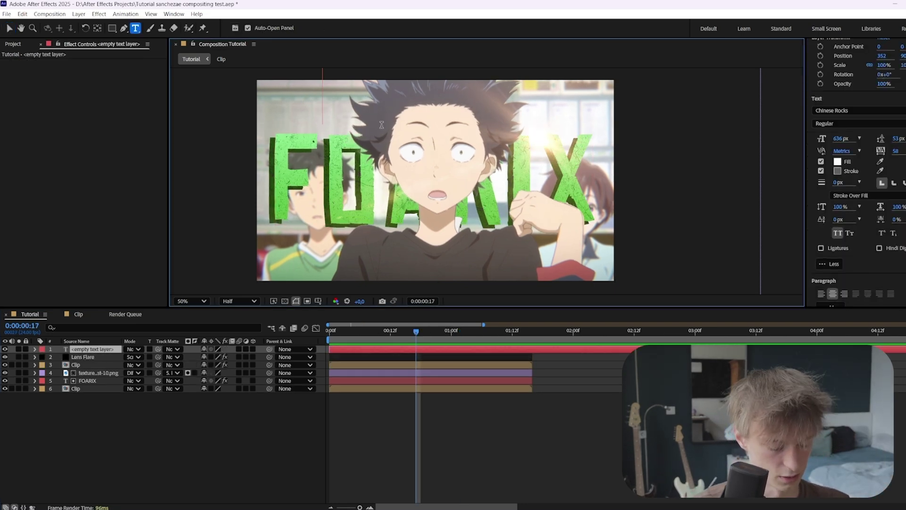
pyautogui.write('+++++++')
pyautogui.press('Escape')
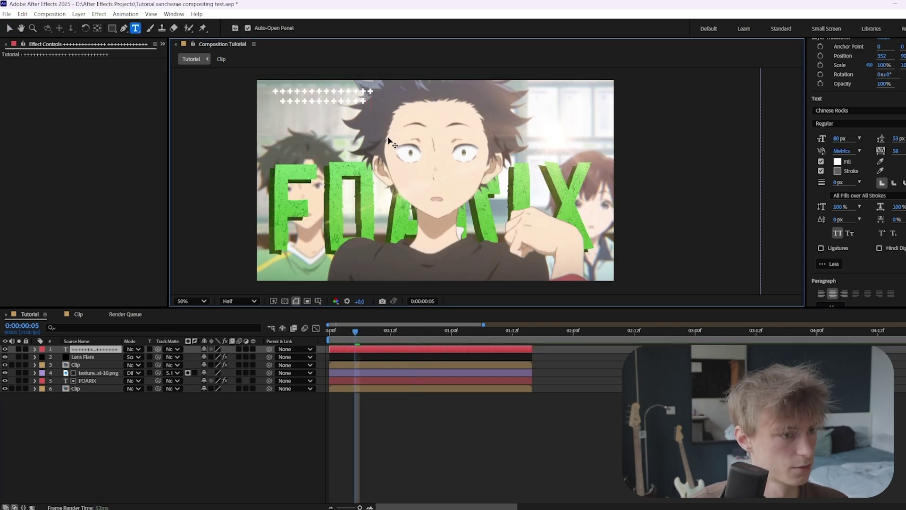
# - Complete the second row of plus signs and extend the text block to four equal rows
pyautogui.write('++++++++')
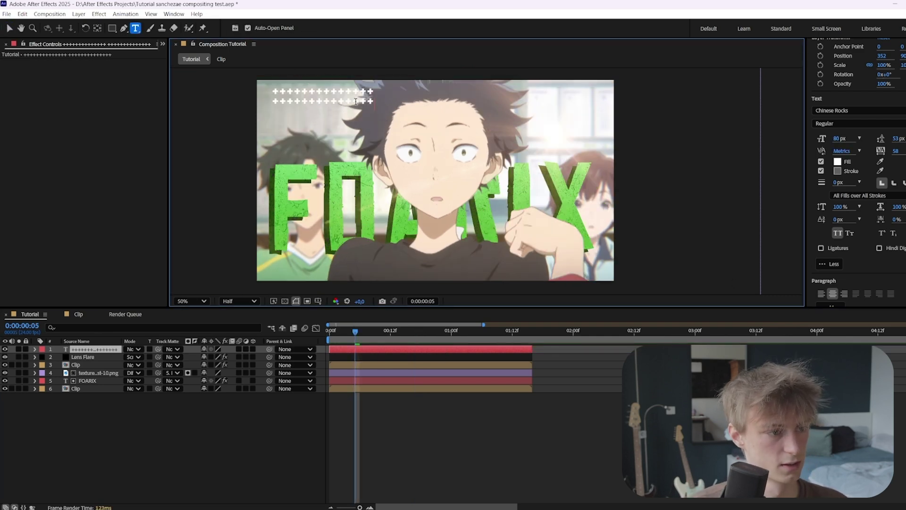
pyautogui.moveTo(370, 102); pyautogui.dragTo(275, 109)
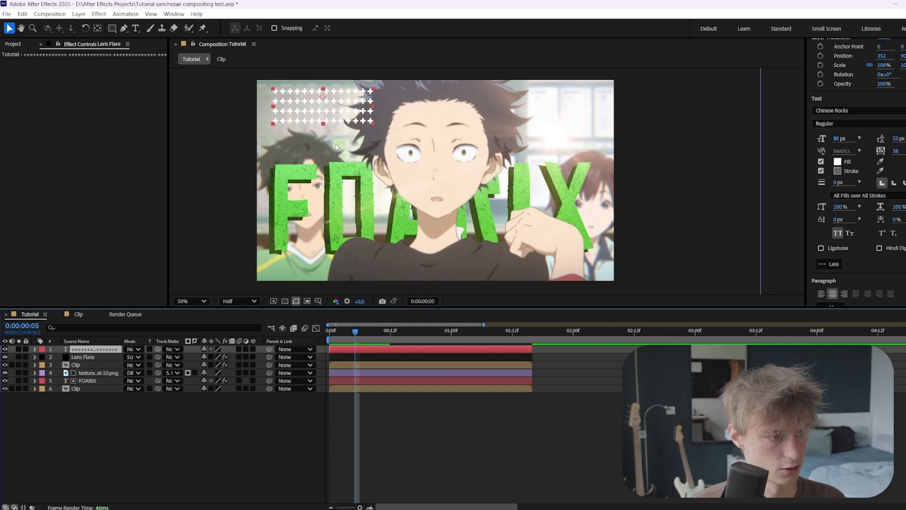
# - Move the plus-sign text layer from Tutorial into the Clip composition below Null 1, parent it to Null 1 and preview the motion
pyautogui.press('Delete')
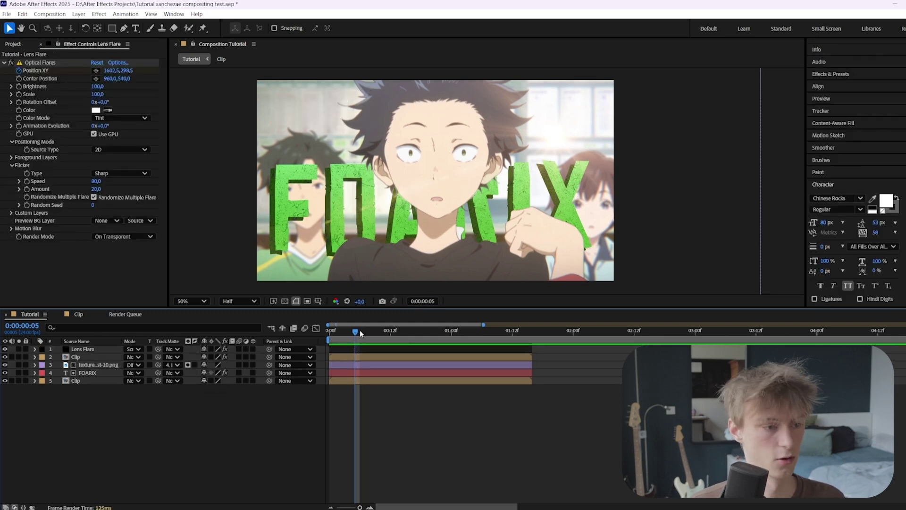
pyautogui.doubleClick(344, 380)
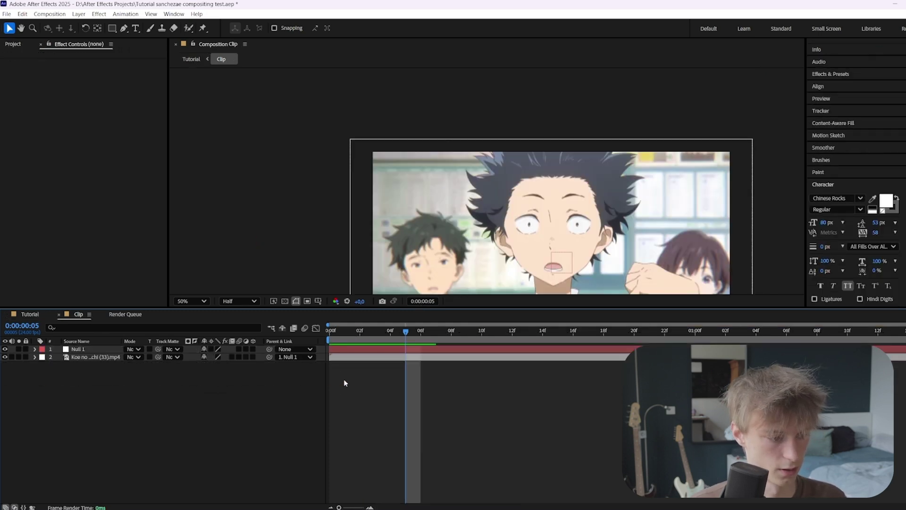
pyautogui.hotkey('ctrl', 'v')
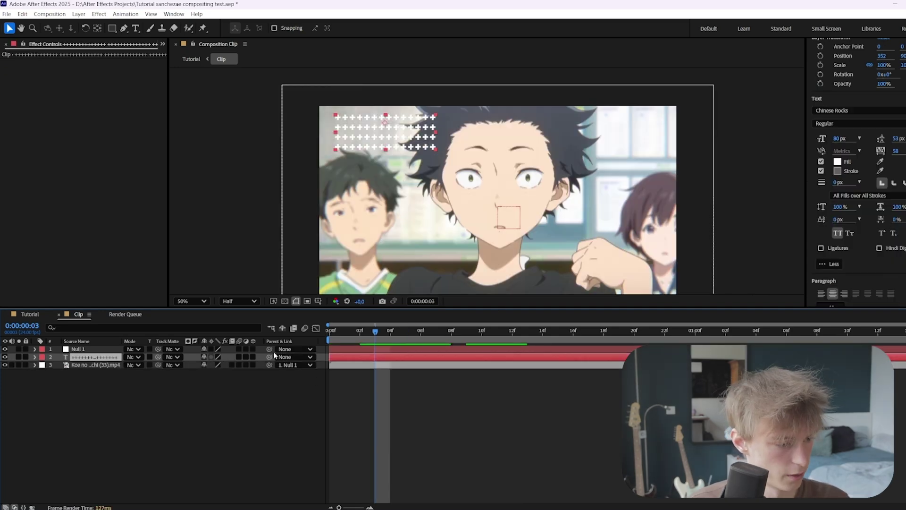
pyautogui.moveTo(269, 357); pyautogui.dragTo(257, 351)
pyautogui.press('space')
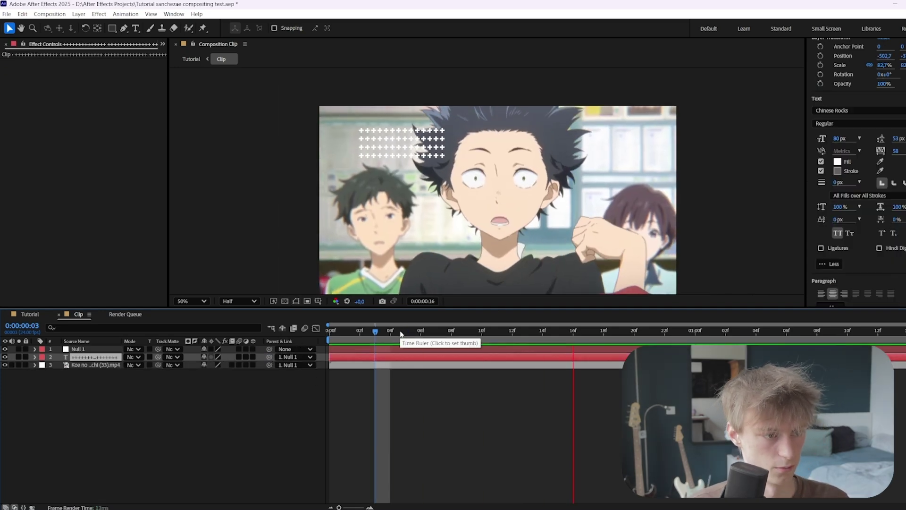
# - At frame 5, reposition the plus-sign text layer to -520.7, -347.1 and check its placement across the opening frames
pyautogui.moveTo(386, 331); pyautogui.dragTo(407, 335)
pyautogui.press('p')
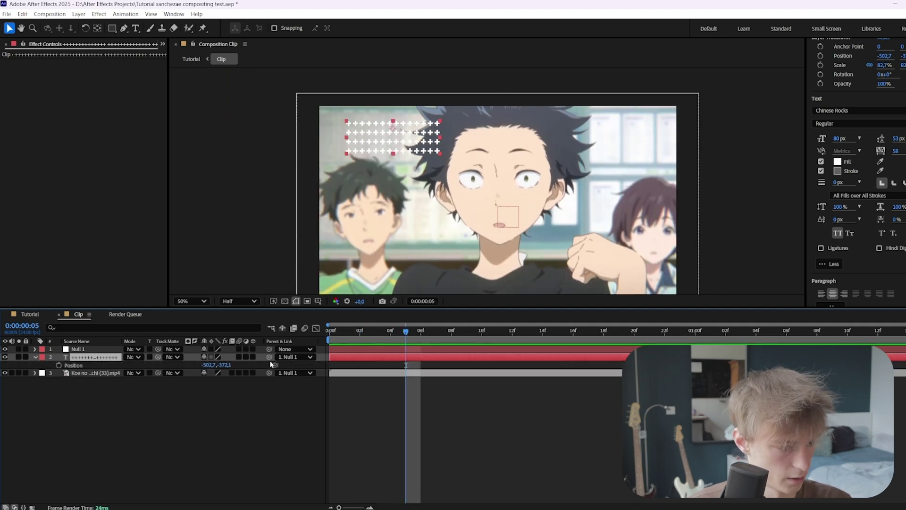
pyautogui.moveTo(227, 366); pyautogui.dragTo(241, 366)
pyautogui.moveTo(211, 365); pyautogui.dragTo(204, 366)
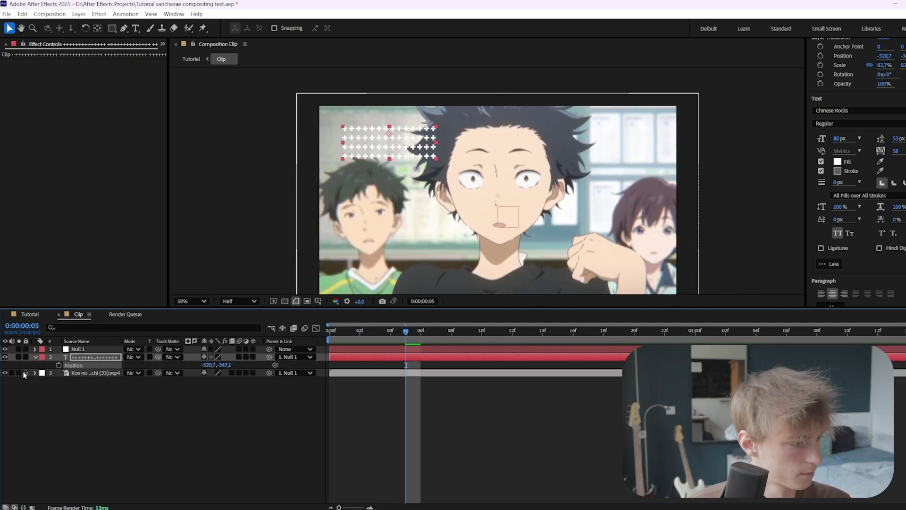
pyautogui.click(36, 357)
pyautogui.moveTo(332, 334); pyautogui.dragTo(366, 339)
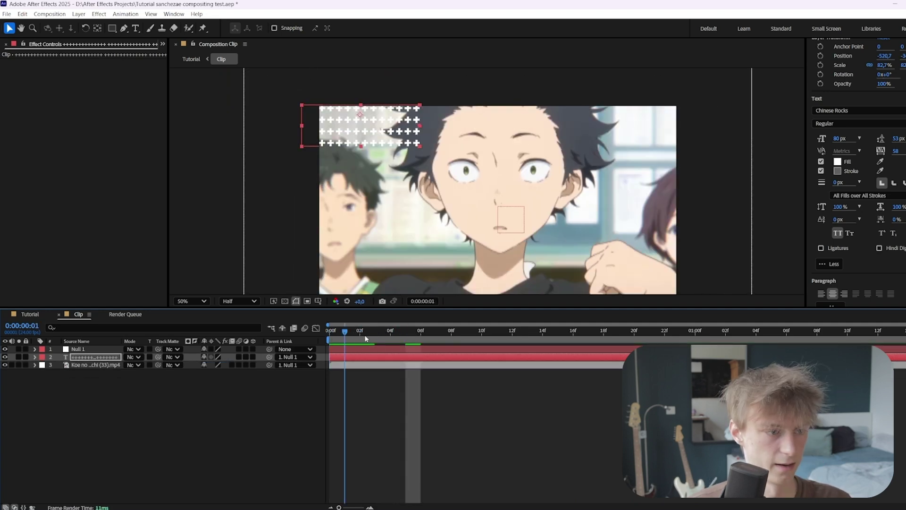
pyautogui.click(428, 400)
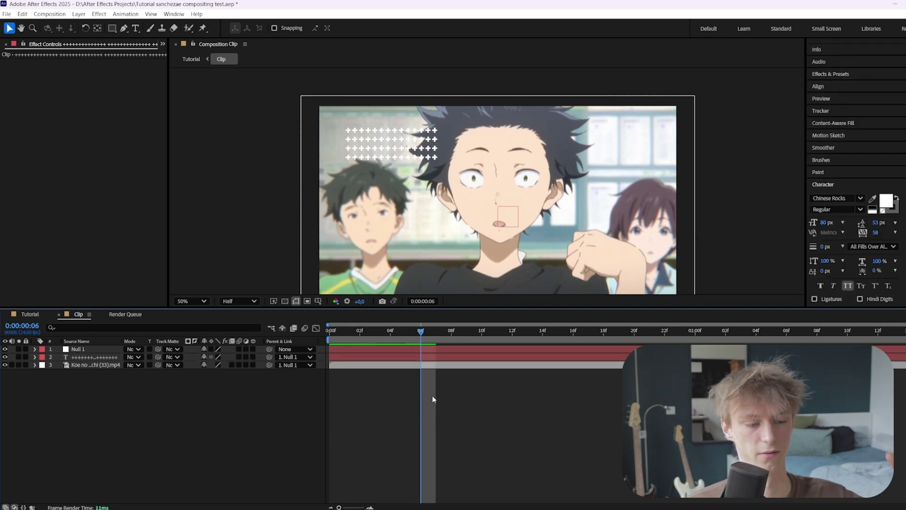
# - At frame 7, draw a narrow slanted four-point mask on the plus-sign layer, just outside the text's upper-left corner
pyautogui.moveTo(421, 339)
pyautogui.mouseDown()
pyautogui.moveTo(409, 333)
pyautogui.moveTo(432, 331)
pyautogui.moveTo(407, 334)
pyautogui.mouseUp()
pyautogui.click(124, 29)
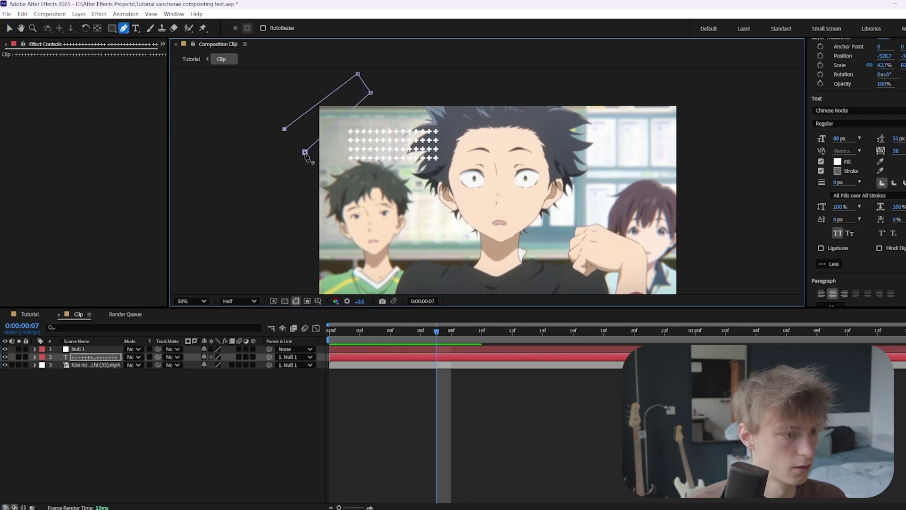
pyautogui.click(305, 152)
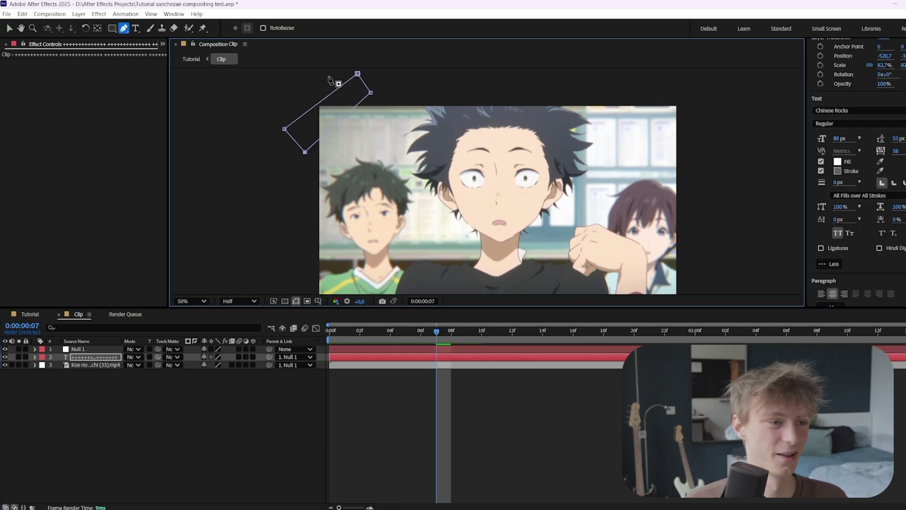
pyautogui.click(8, 27)
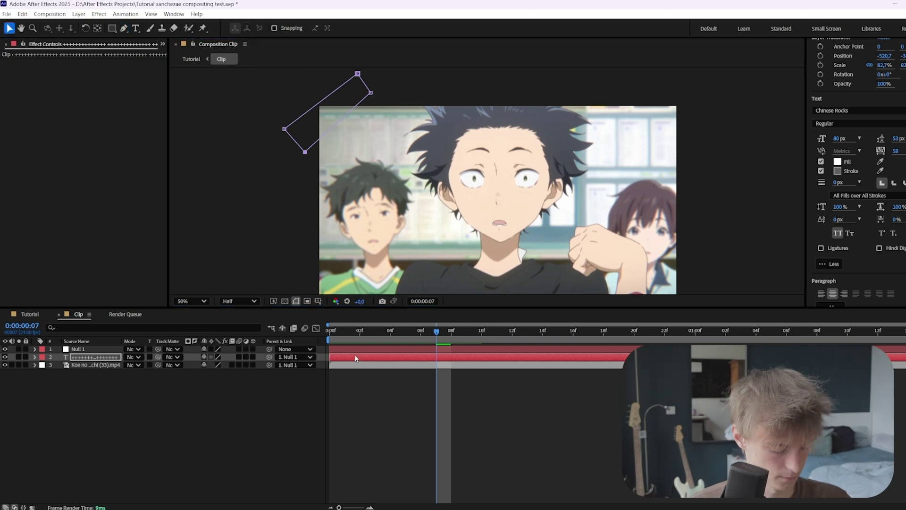
# - Add a Mask Path keyframe for Mask 1 on the plus-sign layer at frame 7
pyautogui.click(35, 357)
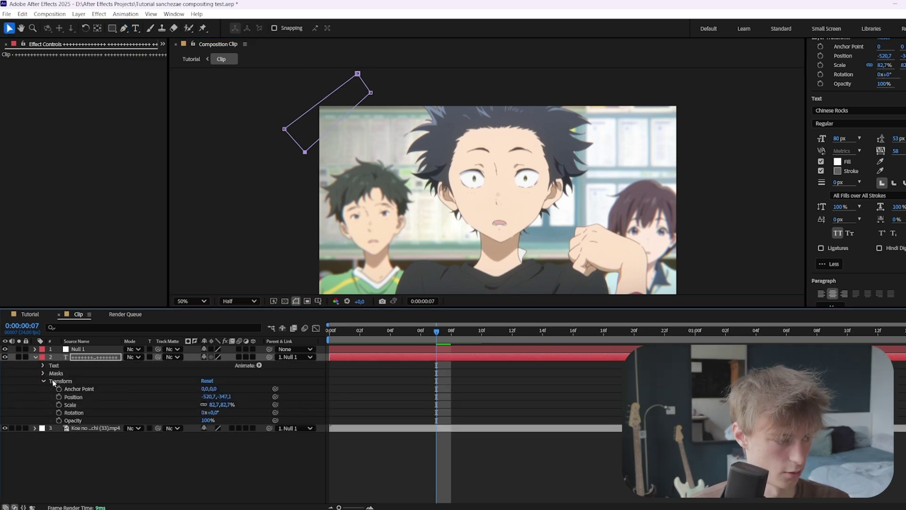
pyautogui.click(43, 381)
pyautogui.click(43, 373)
pyautogui.click(52, 380)
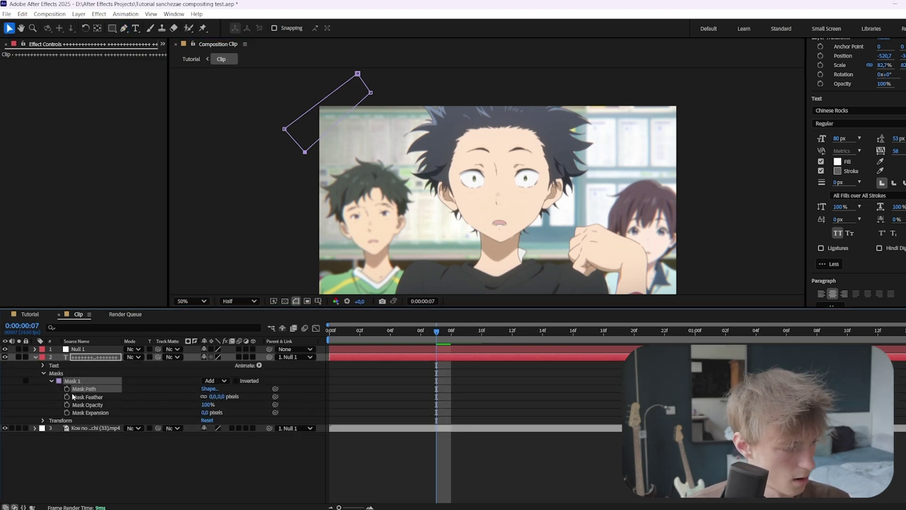
pyautogui.click(67, 389)
# - At frame 19, extend Mask 1's two lower-right points so the mask covers the whole plus-sign block
pyautogui.moveTo(436, 332); pyautogui.dragTo(626, 335)
pyautogui.click(557, 365)
pyautogui.click(551, 357)
pyautogui.moveTo(315, 154); pyautogui.dragTo(415, 212)
pyautogui.moveTo(377, 98); pyautogui.dragTo(470, 138)
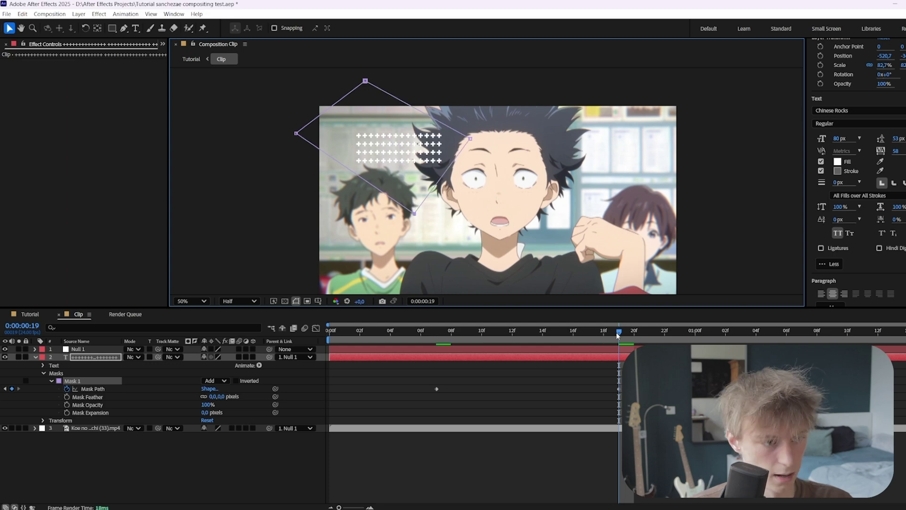
# - At frame 15, draw a second narrow slanted mask beside the text, keyframe its Mask Path and set its mode to Subtract
pyautogui.moveTo(616, 332); pyautogui.dragTo(565, 337)
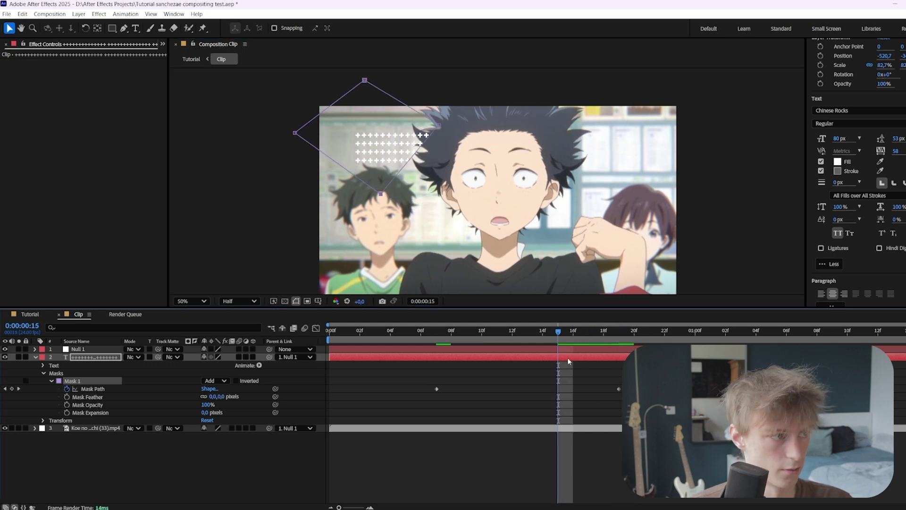
pyautogui.click(124, 29)
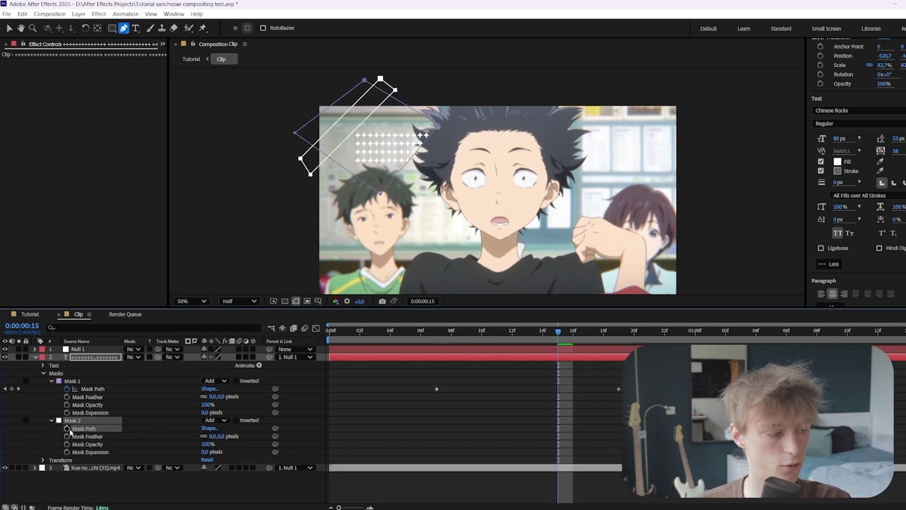
pyautogui.click(67, 428)
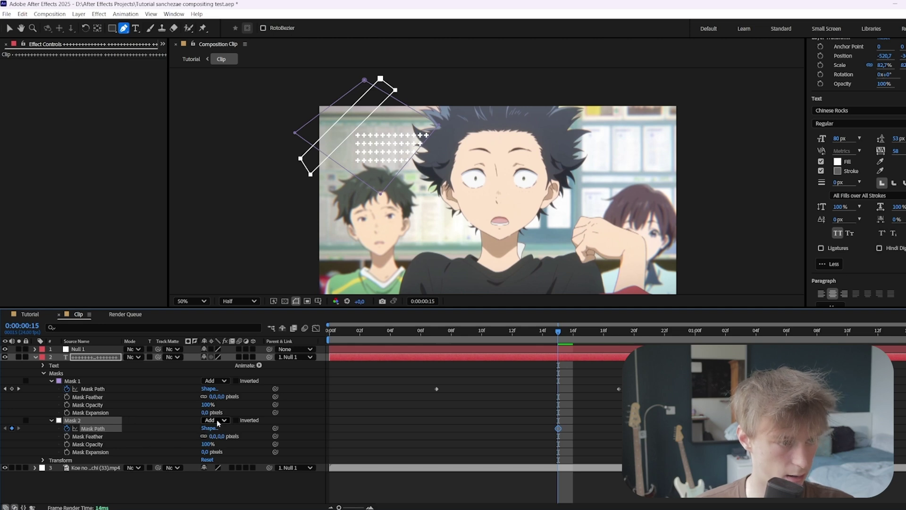
pyautogui.click(218, 420)
pyautogui.click(236, 445)
# - At 0:00:01:02, stretch Mask 2's lower-right edge across the plus signs to wipe them out
pyautogui.moveTo(590, 331); pyautogui.dragTo(727, 339)
pyautogui.moveTo(312, 174); pyautogui.dragTo(422, 224)
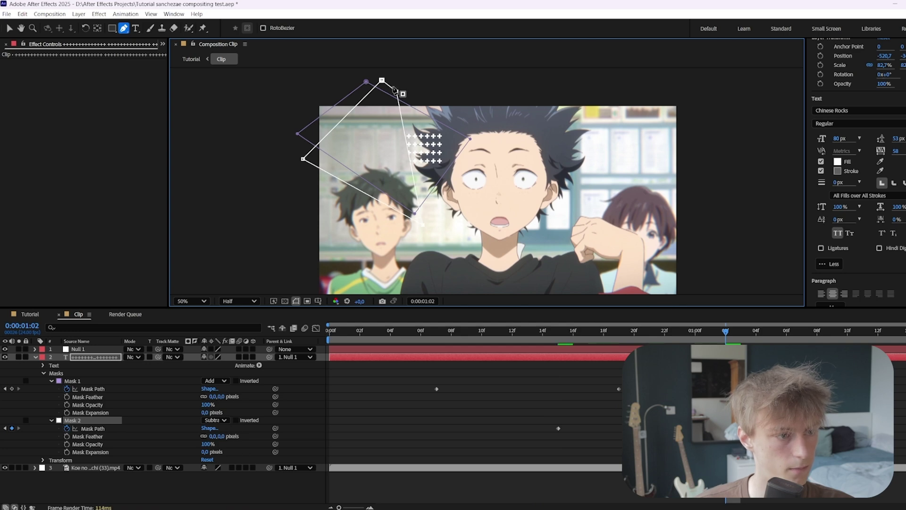
pyautogui.moveTo(725, 332); pyautogui.dragTo(558, 332)
# - Set the Mask Feather of both Mask 1 and Mask 2 to 50 pixels
pyautogui.click(214, 396)
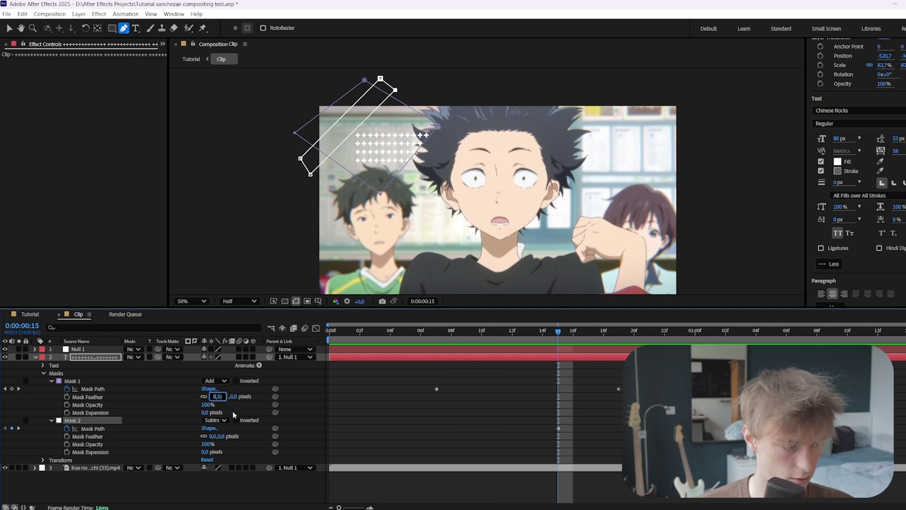
pyautogui.write('50')
pyautogui.press('Return')
pyautogui.click(213, 436)
pyautogui.write('50')
pyautogui.press('Return')
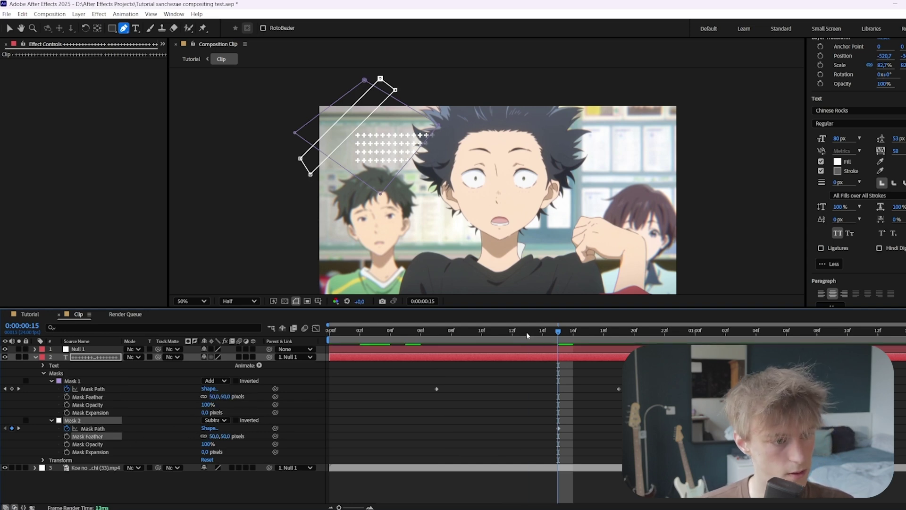
# - Preview the masked reveal and apply Easy Ease to the Mask Path keyframes of both masks
pyautogui.moveTo(529, 333); pyautogui.dragTo(407, 336)
pyautogui.press('space')
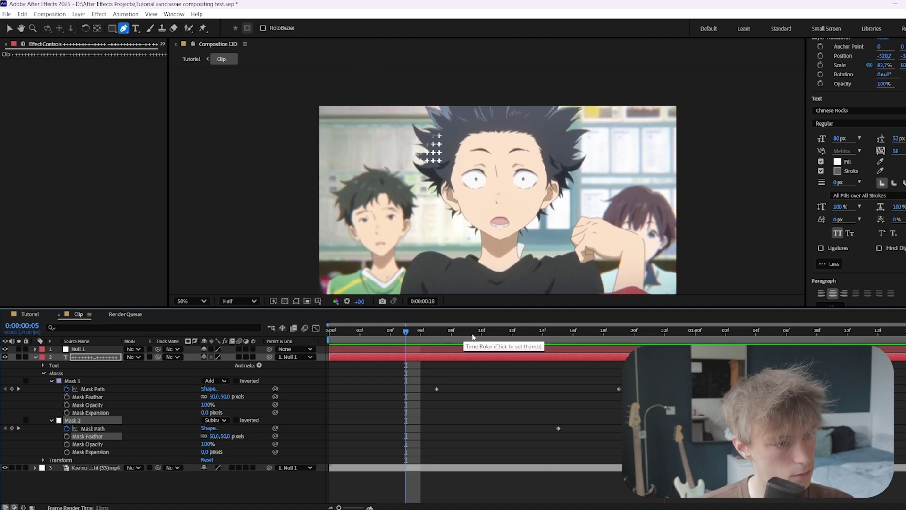
pyautogui.press('space')
pyautogui.moveTo(401, 374); pyautogui.dragTo(621, 432)
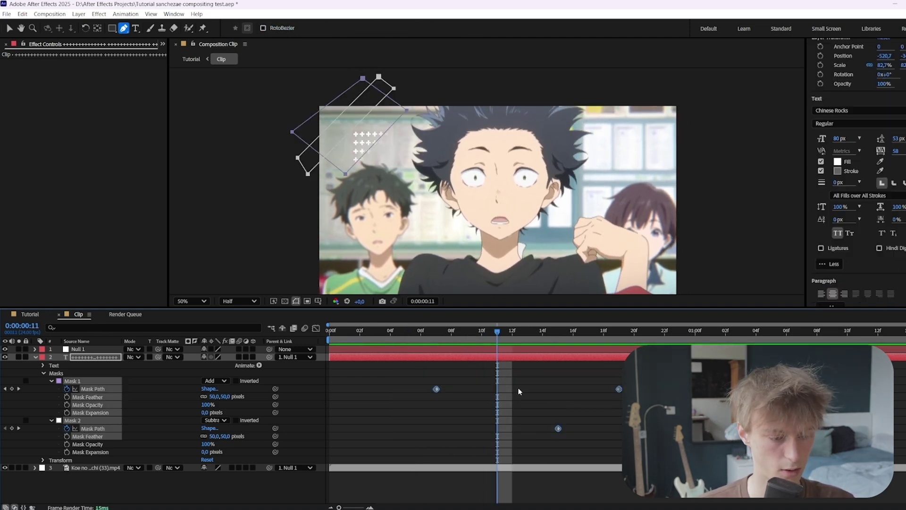
pyautogui.click(389, 382)
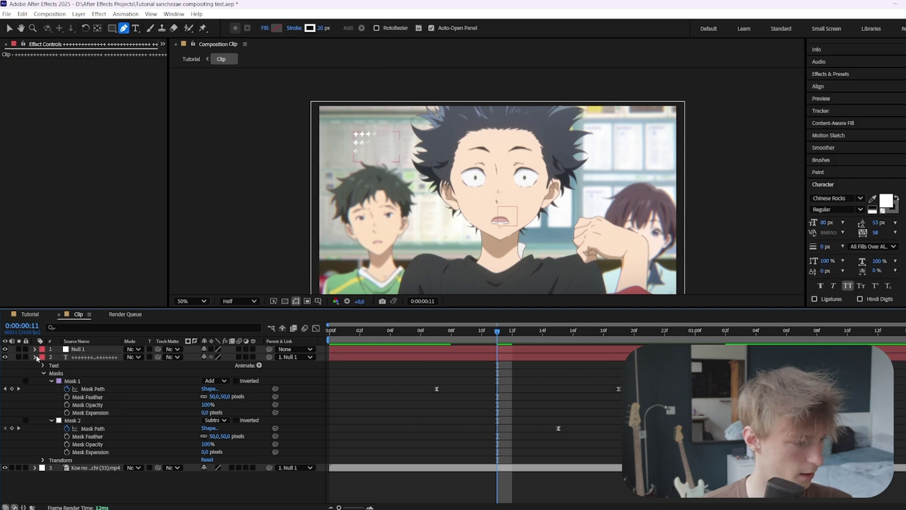
# - Set the plus-sign text layer's blending mode to Overlay and check it around frame 20
pyautogui.click(35, 357)
pyautogui.click(134, 357)
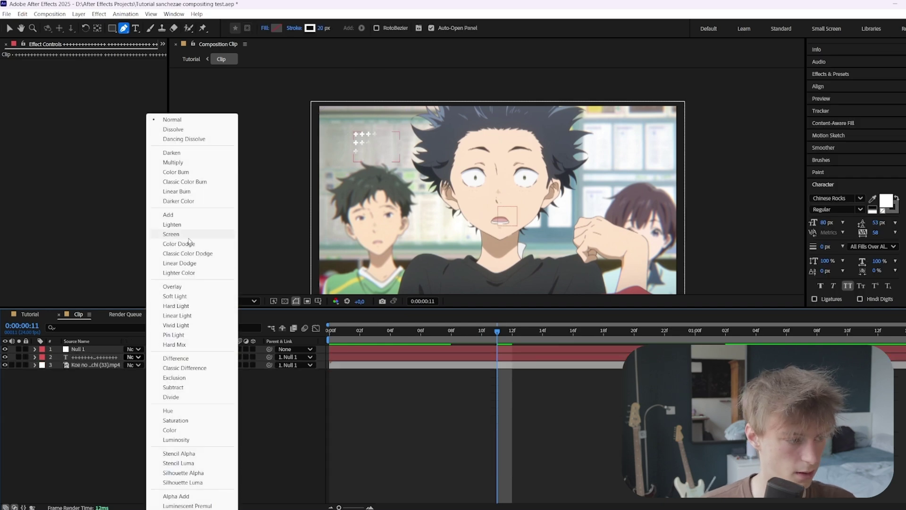
pyautogui.click(172, 287)
pyautogui.moveTo(512, 330); pyautogui.dragTo(628, 330)
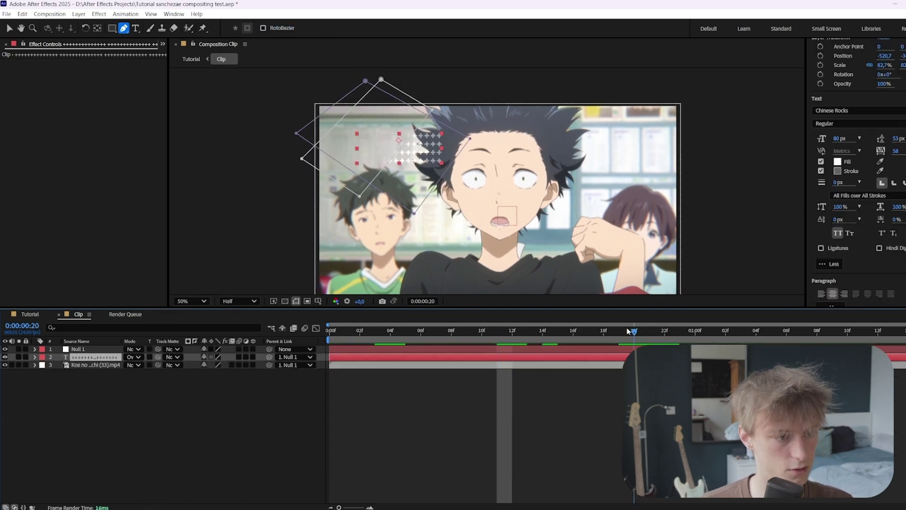
# - Return to the Tutorial composition and preview the composite with the animated plus signs from the first frame
pyautogui.scroll(1, 425, 128)
pyautogui.moveTo(371, 115); pyautogui.dragTo(380, 143)
pyautogui.press('g')
pyautogui.scroll(-1, 383, 155)
pyautogui.moveTo(353, 333); pyautogui.dragTo(328, 333)
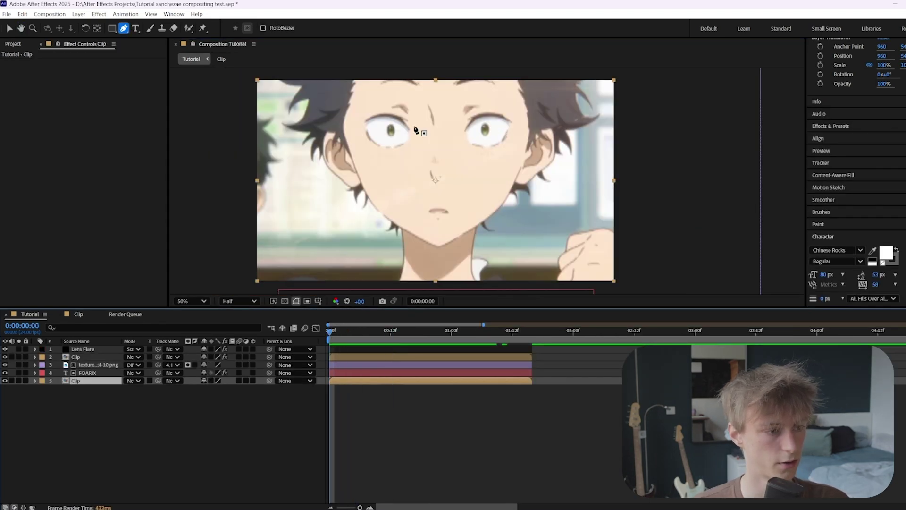
pyautogui.press('space')
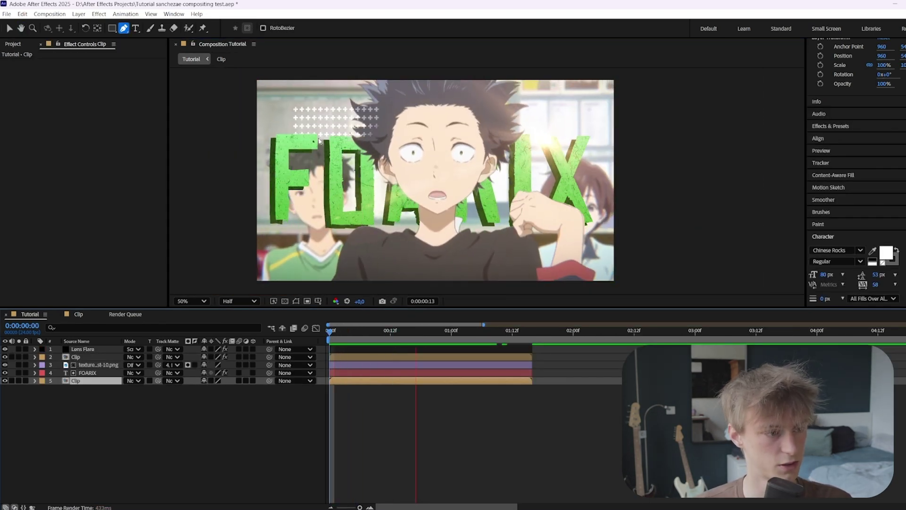
pyautogui.press('space')
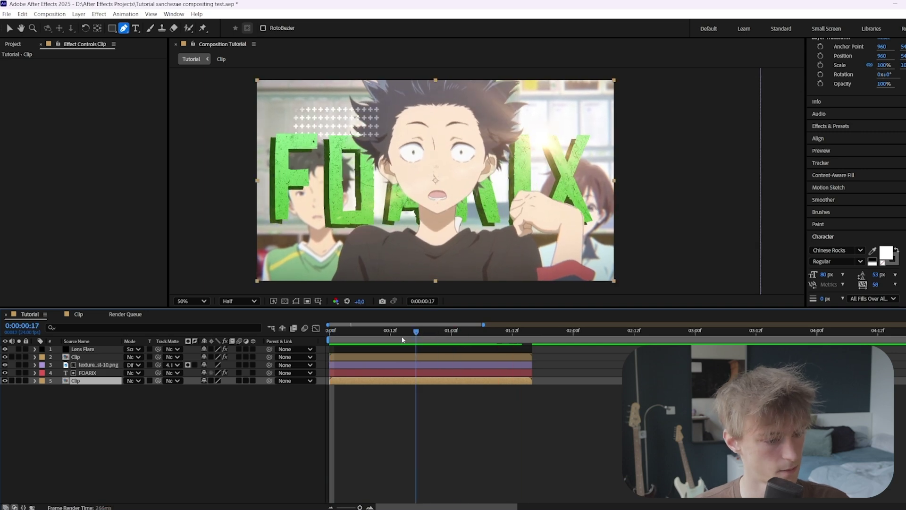
# - Duplicate the rotoscoped Clip layer directly below Lens Flare
pyautogui.click(9, 28)
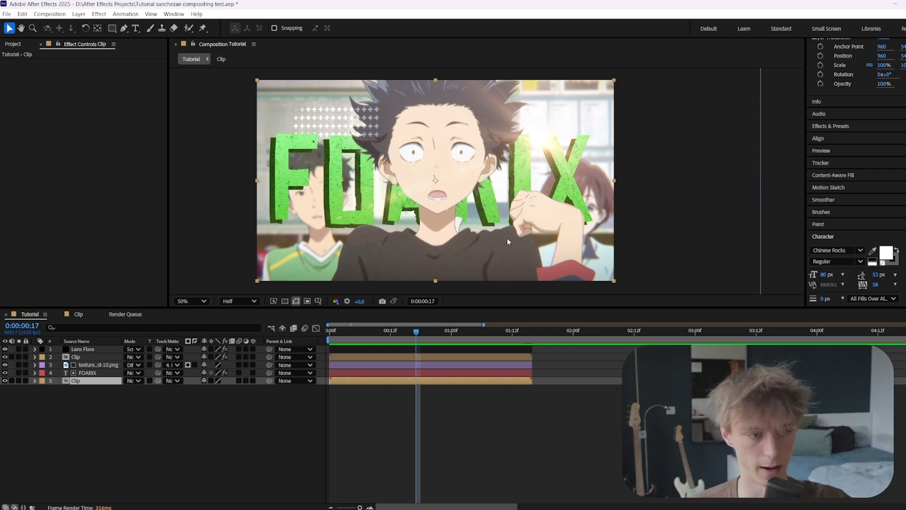
pyautogui.click(371, 356)
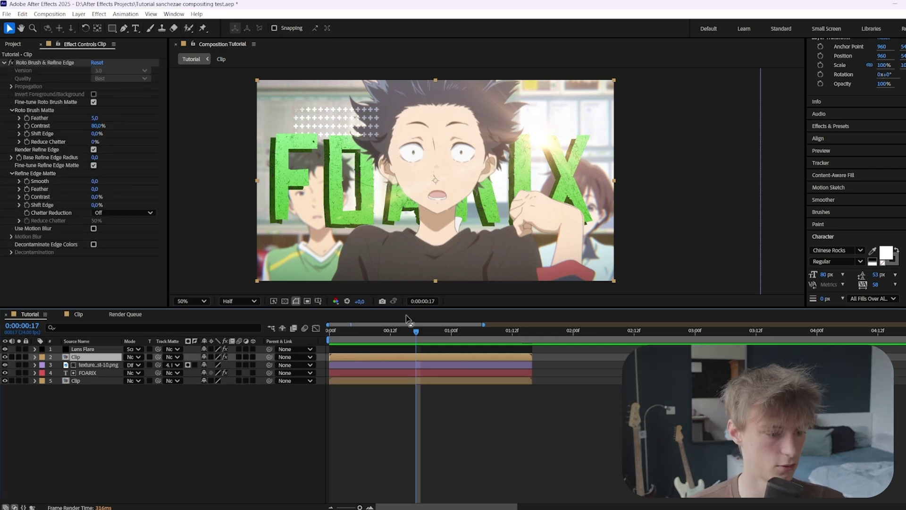
pyautogui.hotkey('ctrl', 'd')
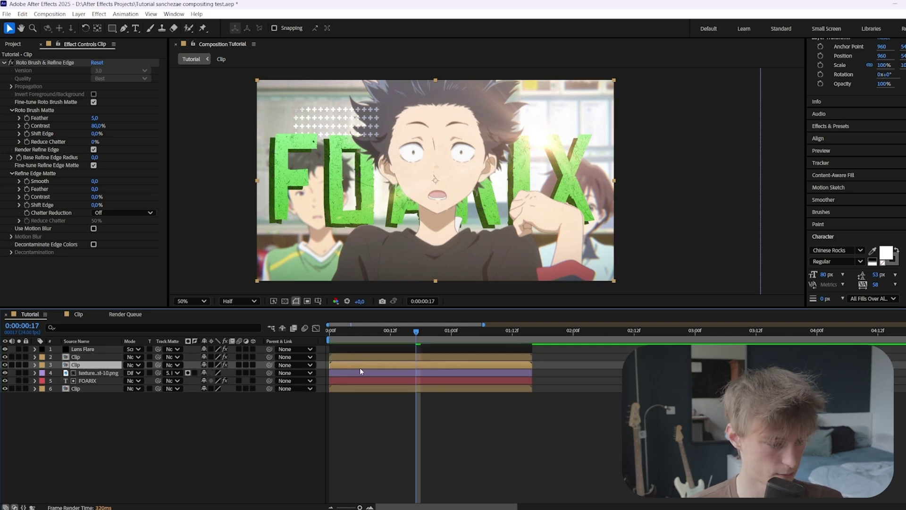
# - Duplicate the lower Clip, texture, FOARIX and background Clip layers and pre-compose the copies as Scene Copy
pyautogui.keyDown('shift'); pyautogui.click(355, 390); pyautogui.keyUp('shift')
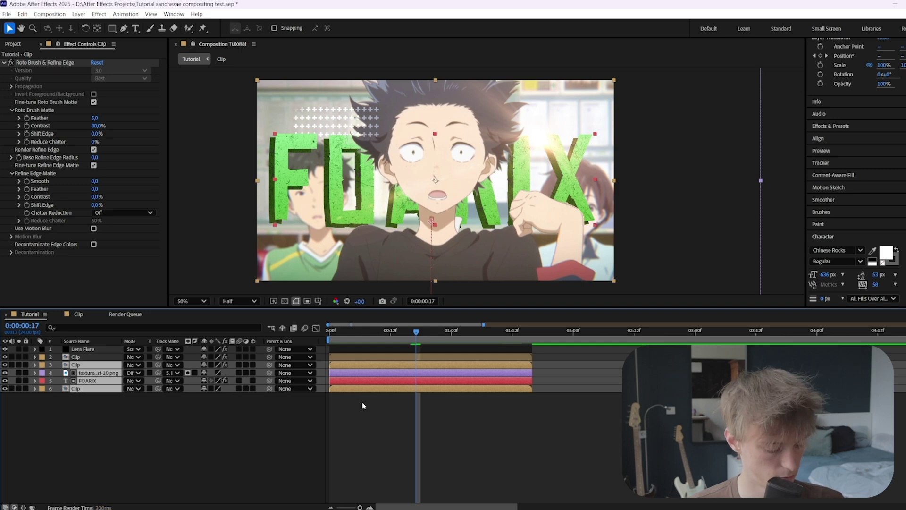
pyautogui.hotkey('ctrl', 'd')
pyautogui.rightClick(359, 384)
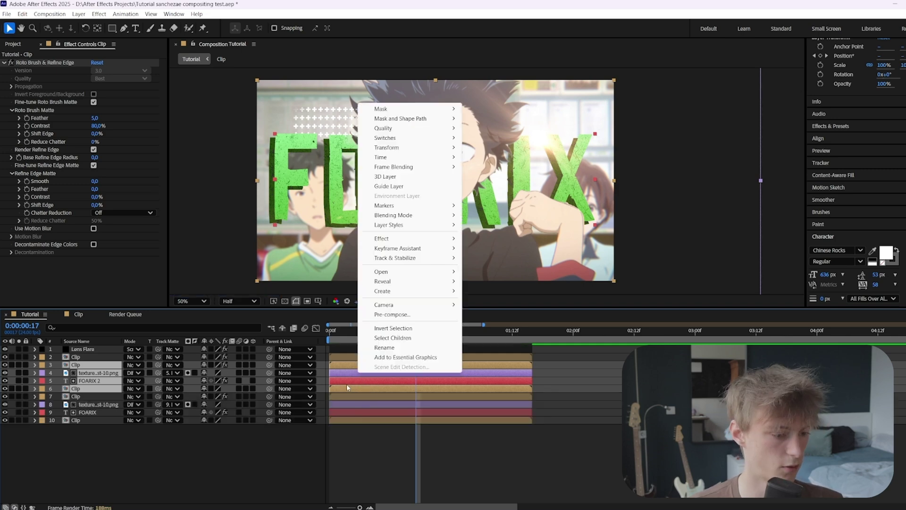
pyautogui.click(391, 331)
pyautogui.write('S')
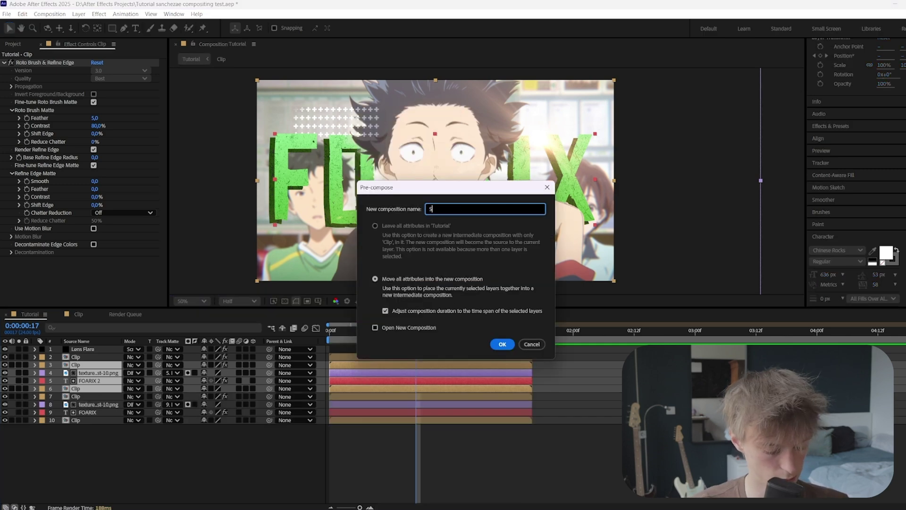
pyautogui.write('cene Copy')
pyautogui.press('Return')
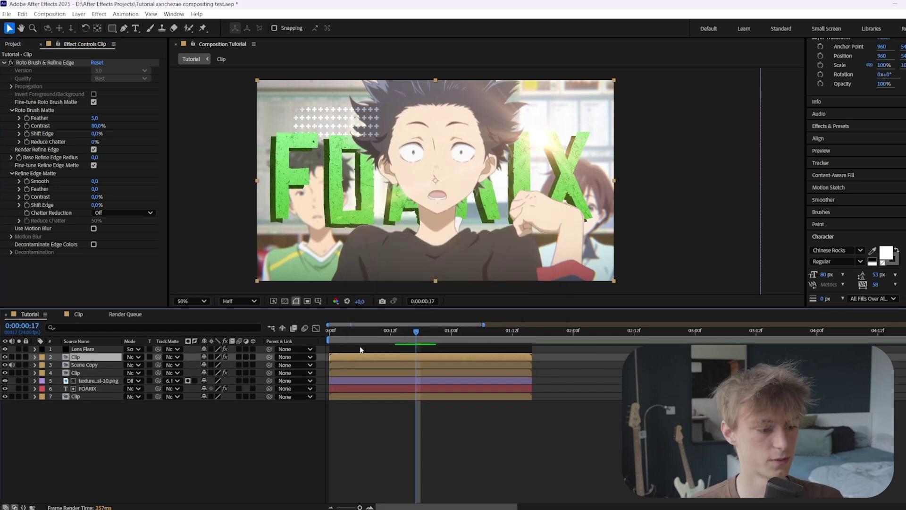
# - Apply a Fill effect with color 000000 to the Clip layer directly above Scene Copy
pyautogui.click(355, 357)
pyautogui.hotkey('ctrl', 'space')
pyautogui.write('fill')
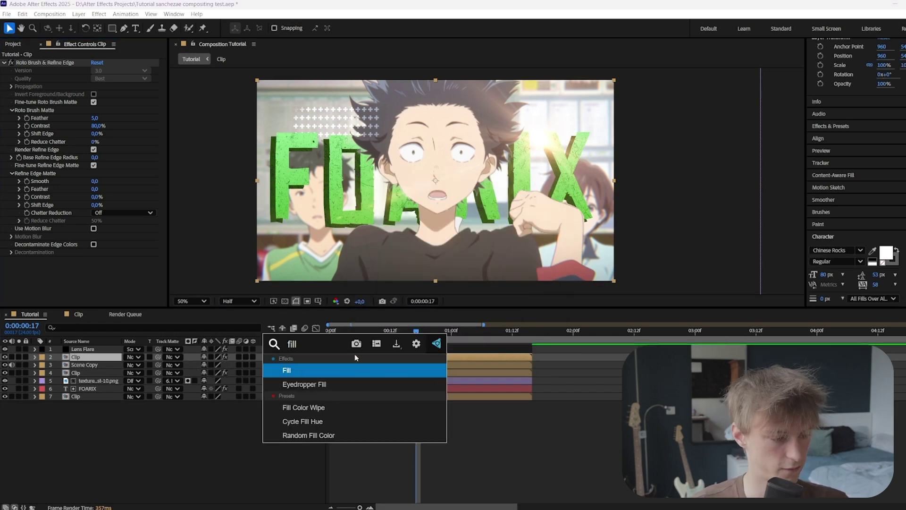
pyautogui.press('Return')
pyautogui.click(96, 270)
pyautogui.write('000000')
pyautogui.press('Return')
# - Pre-compose the black-filled Clip together with Scene Copy and apply S_Glow to the resulting layer
pyautogui.keyDown('ctrl'); pyautogui.click(346, 364); pyautogui.keyUp('ctrl')
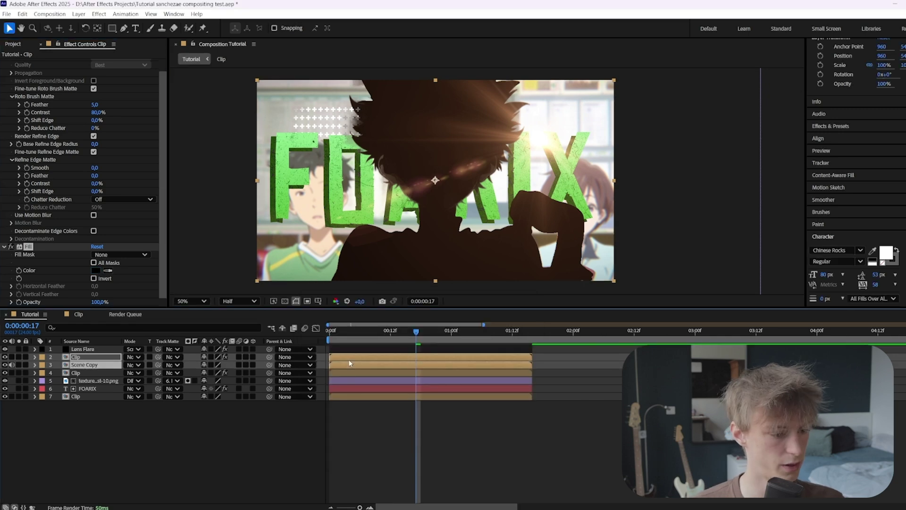
pyautogui.rightClick(347, 362)
pyautogui.click(383, 301)
pyautogui.press('Return')
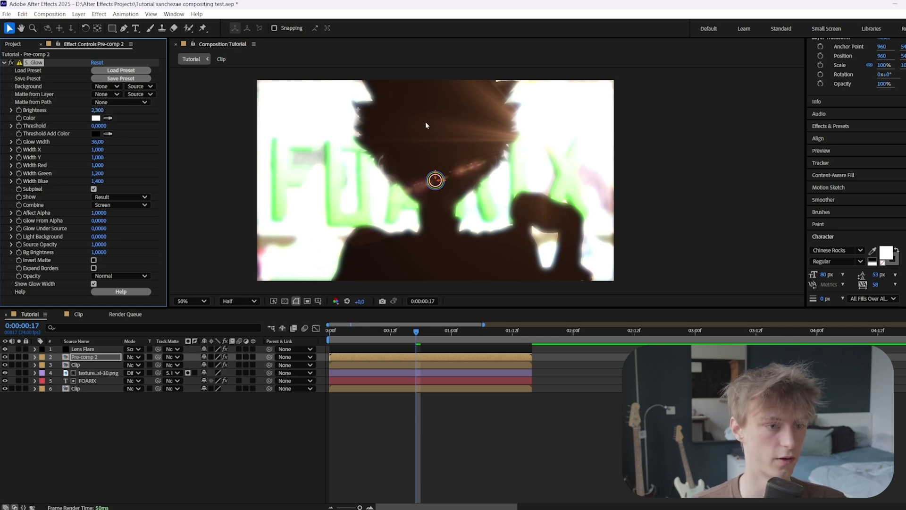
# - Duplicate the rotoscoped Clip layer, place the copy above Pre-comp 2 and use it as that layer's track matte
pyautogui.click(347, 363)
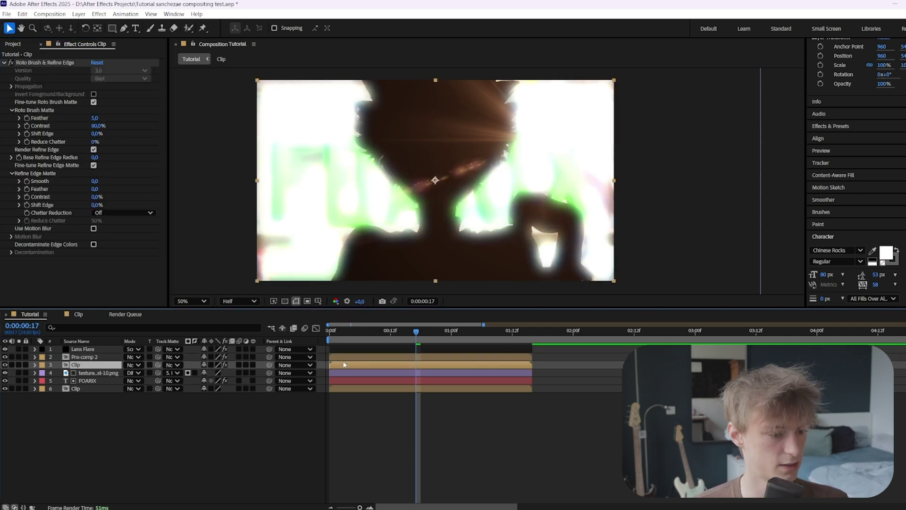
pyautogui.hotkey('ctrl', 'd')
pyautogui.moveTo(101, 368); pyautogui.dragTo(147, 360)
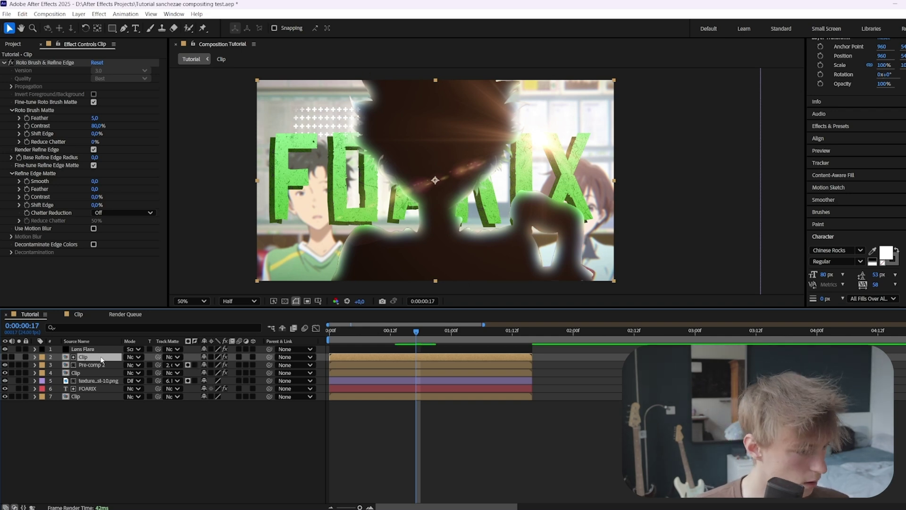
# - Set the blending mode of the matted Pre-comp 2 layer to Screen
pyautogui.click(113, 366)
pyautogui.click(131, 365)
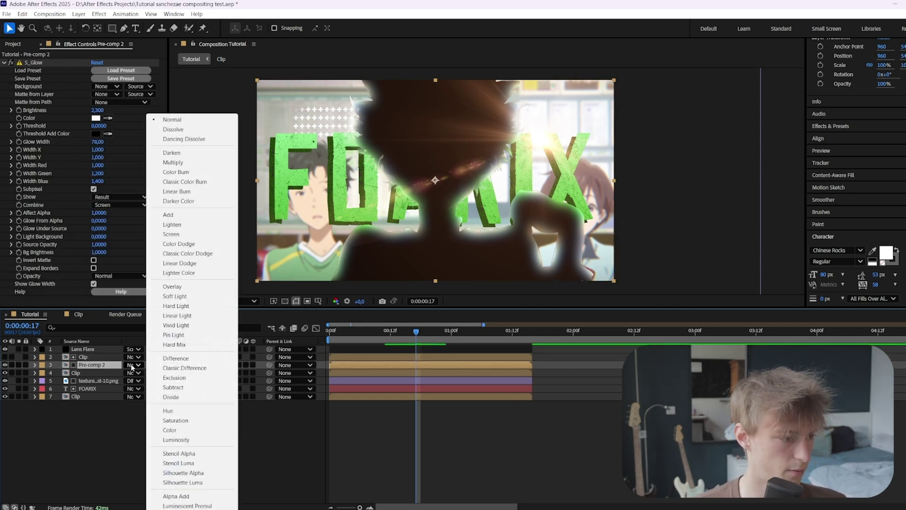
pyautogui.click(187, 242)
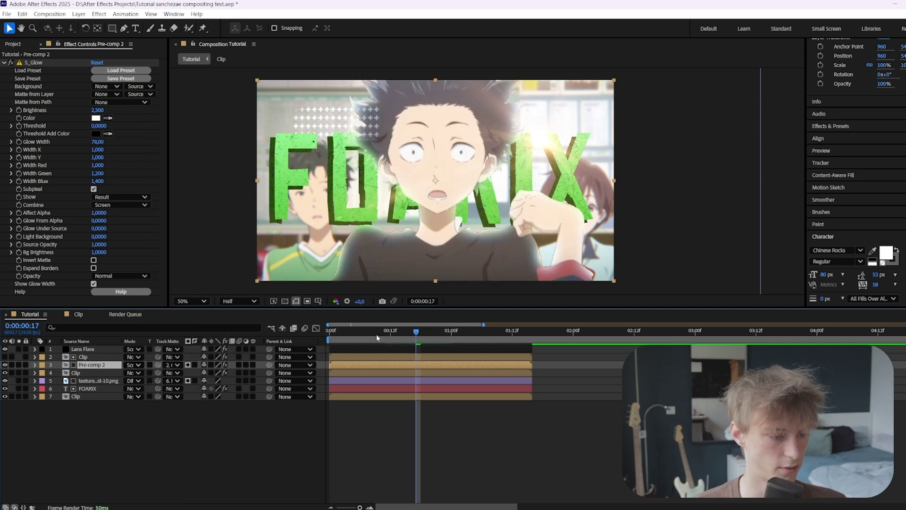
# - Set the S_Glow color on Pre-comp 2 to light green 9EF88C
pyautogui.click(96, 118)
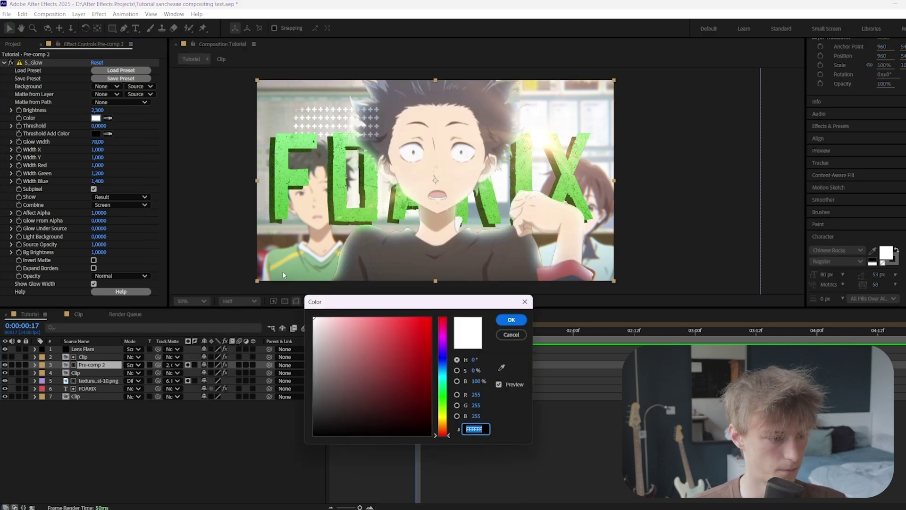
pyautogui.click(442, 423)
pyautogui.click(364, 320)
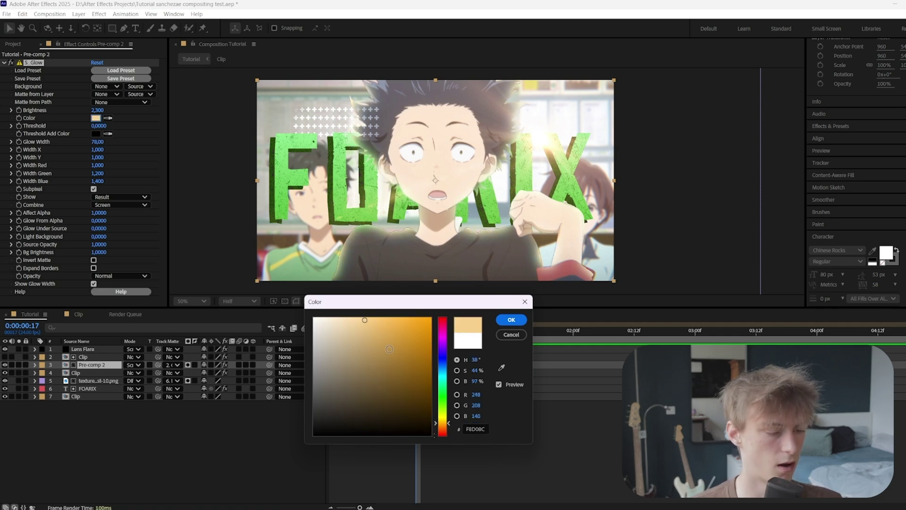
pyautogui.click(442, 399)
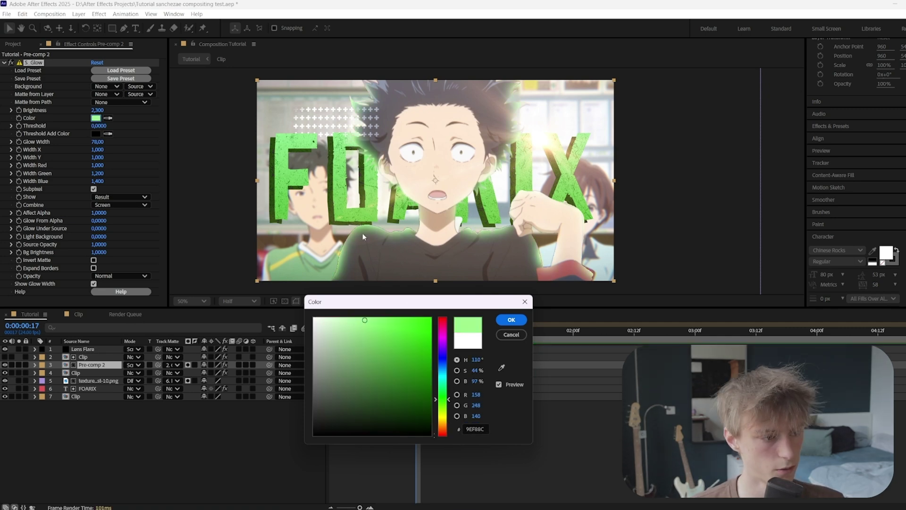
pyautogui.click(514, 323)
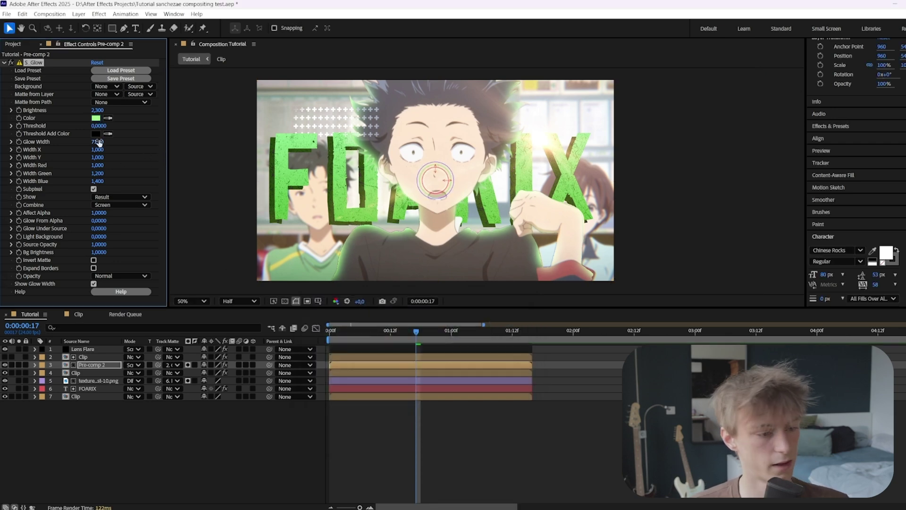
# - Set the S_Glow Glow Width to 65 and its Brightness to 2.41
pyautogui.moveTo(99, 142); pyautogui.dragTo(96, 141)
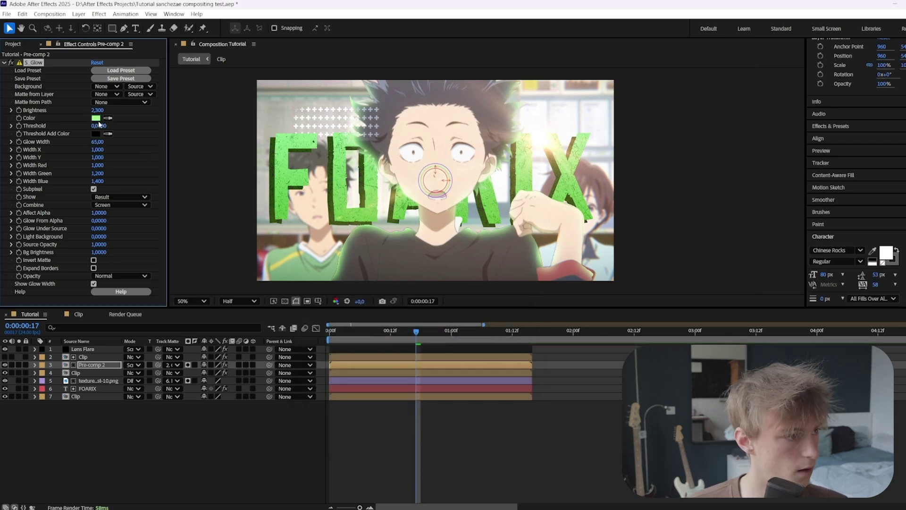
pyautogui.moveTo(99, 111); pyautogui.dragTo(105, 110)
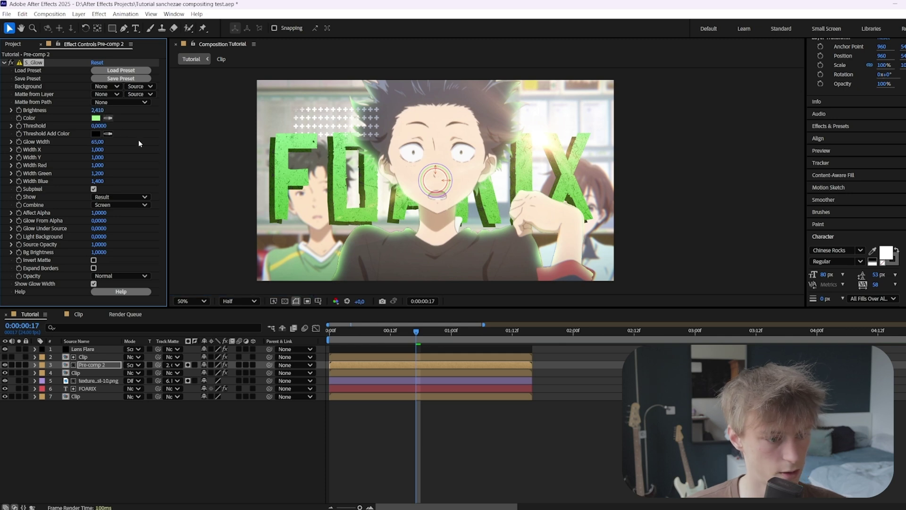
pyautogui.click(432, 193)
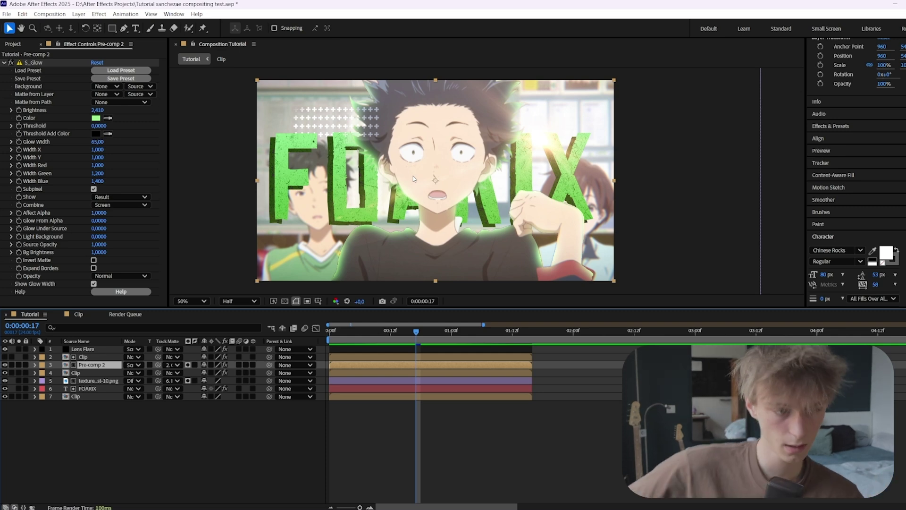
# - Apply Lumetri Color to the Clip layer below Pre-comp 2 with exposure -0.1 and contrast 22
pyautogui.click(347, 359)
pyautogui.click(348, 365)
pyautogui.click(352, 373)
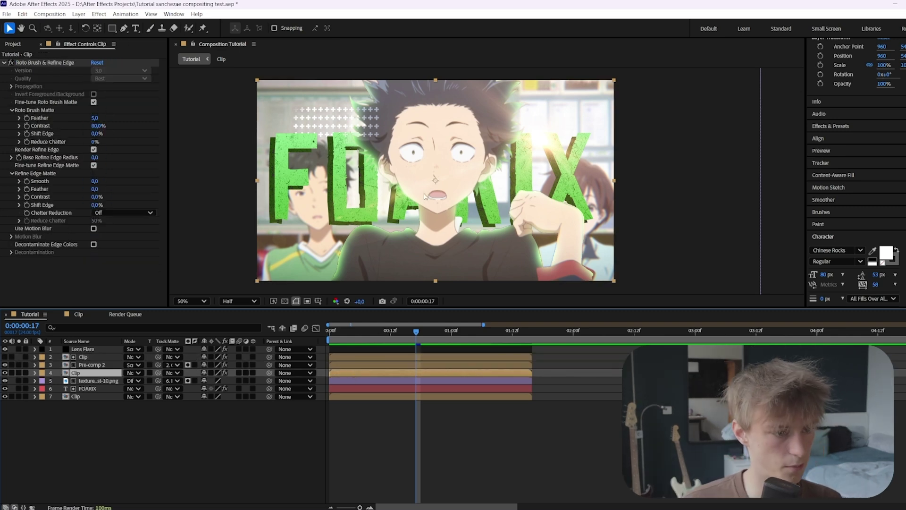
pyautogui.hotkey('ctrl', 'space')
pyautogui.write('lum')
pyautogui.press('Return')
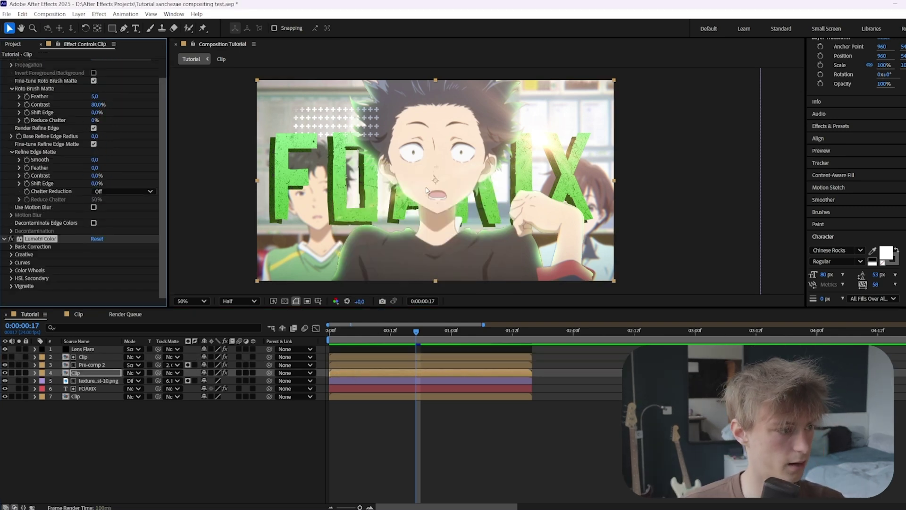
pyautogui.click(10, 247)
pyautogui.scroll(-3, 57, 213)
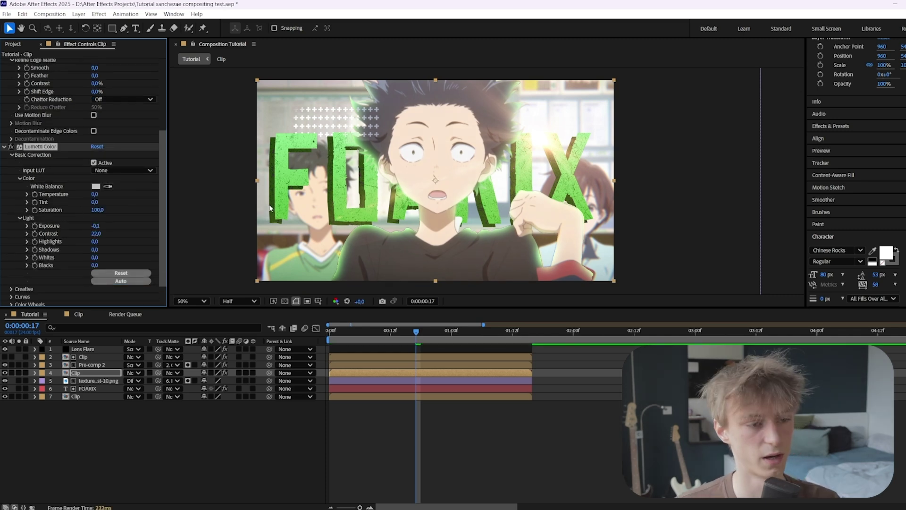
# - Add an adjustment layer above Lens Flare with Lumetri Color, setting saturation to 111 and temperature to 5
pyautogui.click(366, 163)
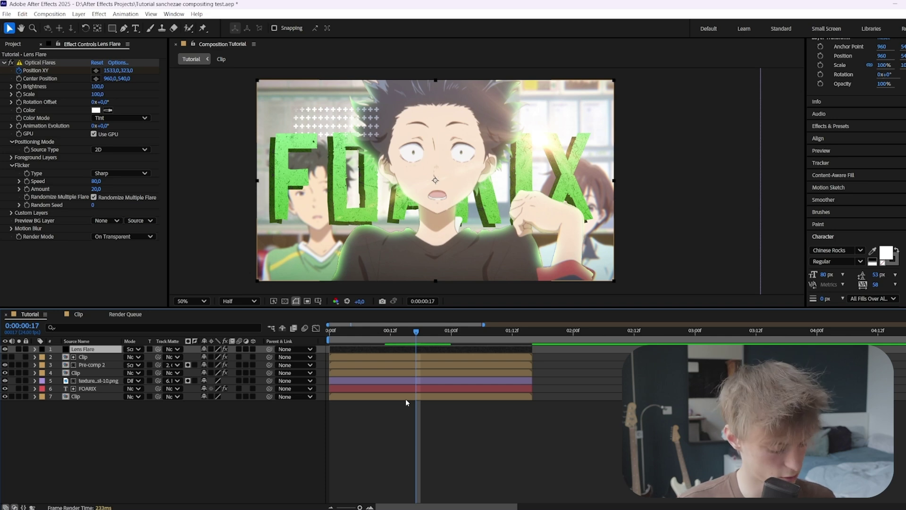
pyautogui.hotkey('ctrl', 'alt', 'y')
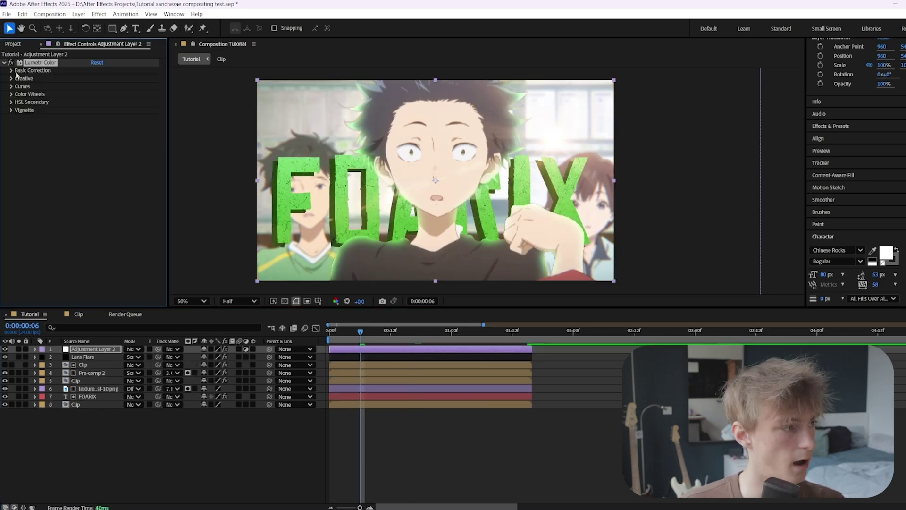
pyautogui.click(11, 71)
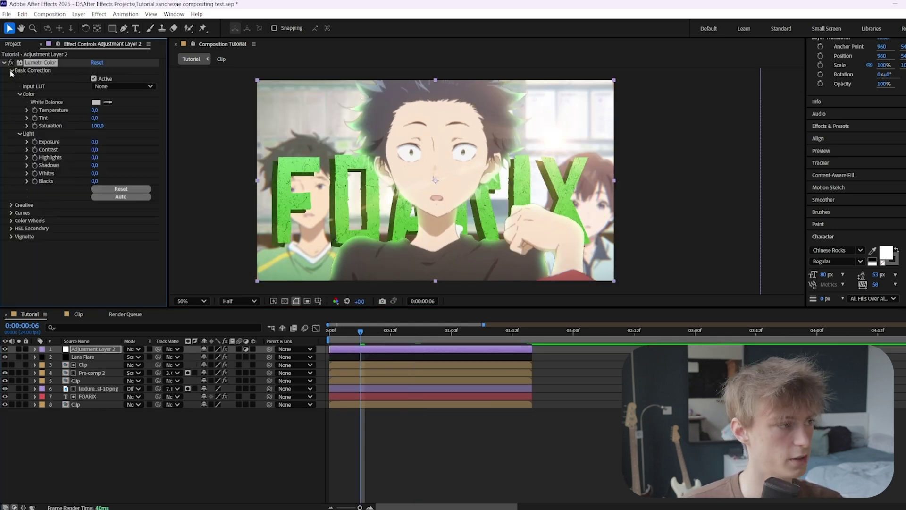
pyautogui.moveTo(97, 126); pyautogui.dragTo(107, 126)
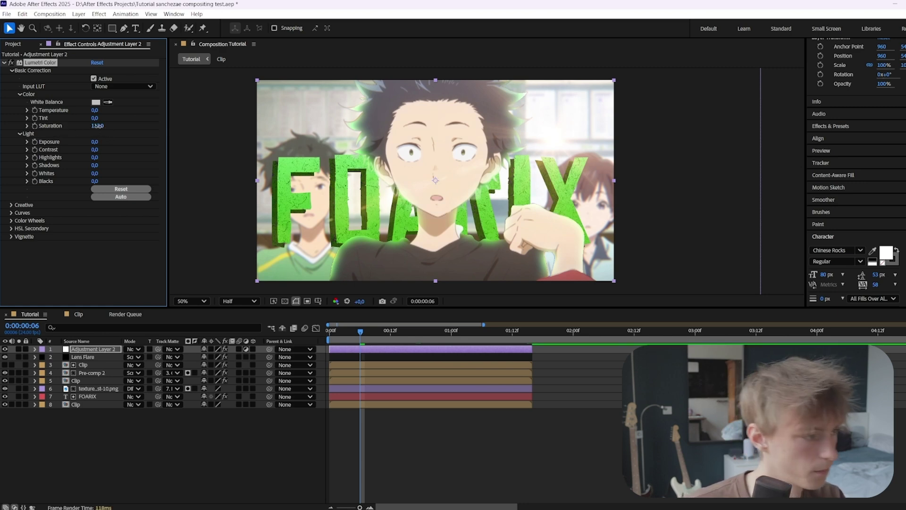
pyautogui.moveTo(95, 112); pyautogui.dragTo(100, 114)
# - Apply Magic Bullet Looks to the adjustment layer and open its look editor
pyautogui.hotkey('ctrl', 'space')
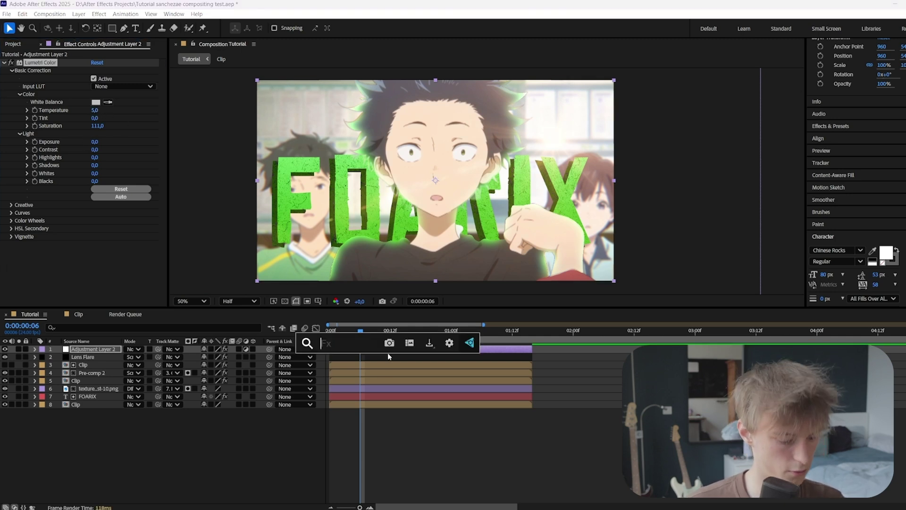
pyautogui.write('look')
pyautogui.press('Return')
pyautogui.click(32, 286)
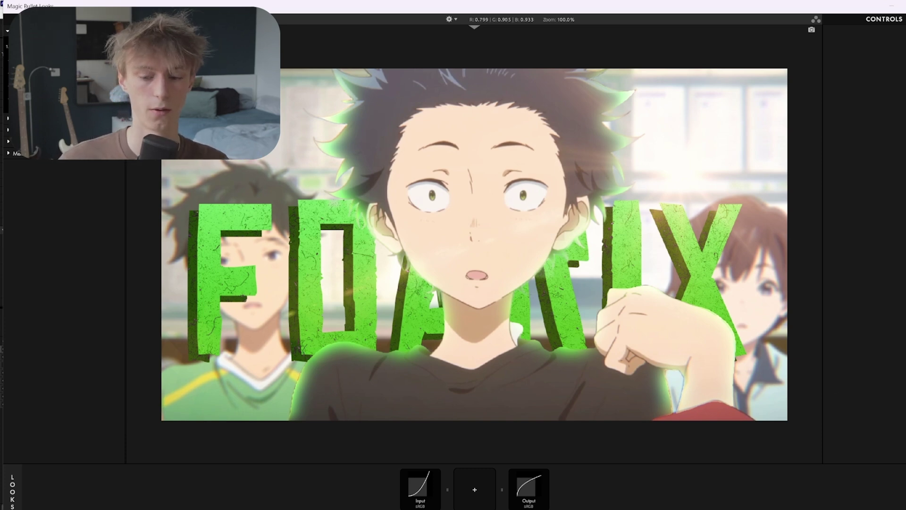
# - Add the Colorista tool to the look's tool chain and insert a LUT tool in front of it
pyautogui.click(904, 491)
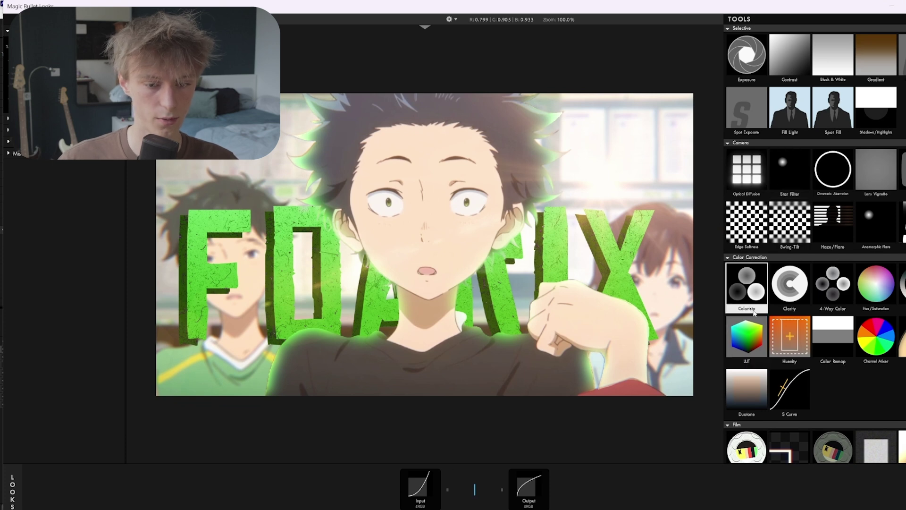
pyautogui.moveTo(744, 282); pyautogui.dragTo(475, 486)
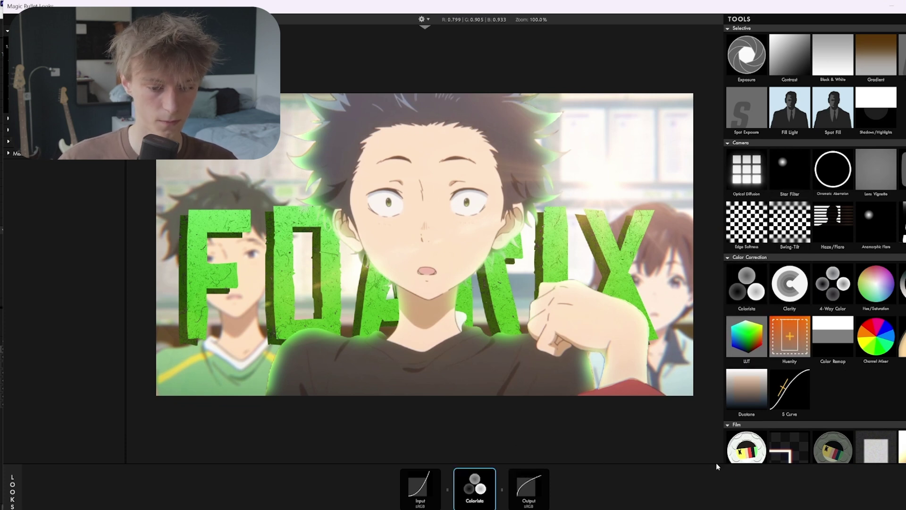
pyautogui.moveTo(746, 336); pyautogui.dragTo(472, 471)
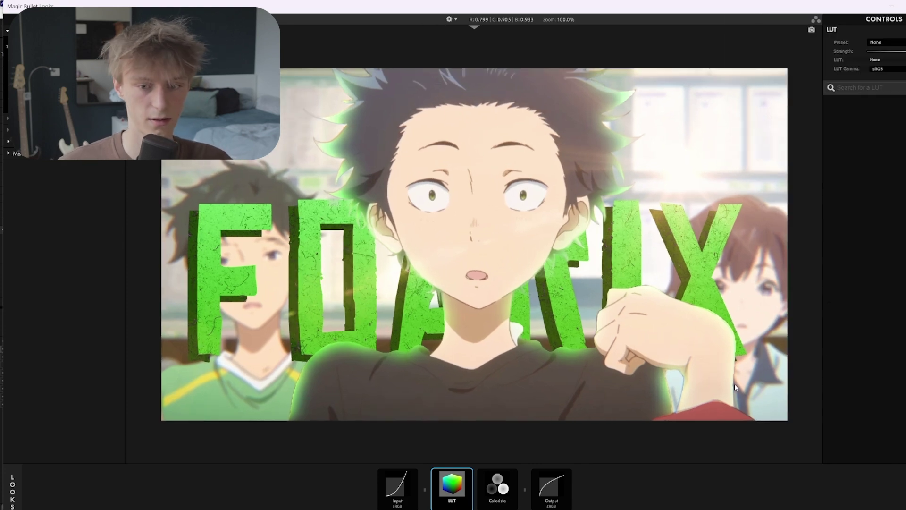
# - Compare the Bloodbag and Blue Unity LUTs on the scene and choose the Fall Is Here LUT
pyautogui.click(871, 225)
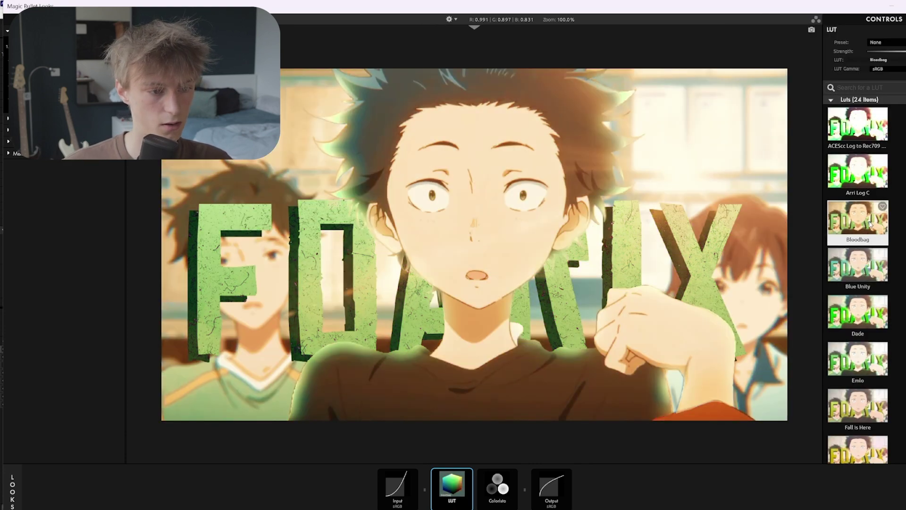
pyautogui.click(863, 259)
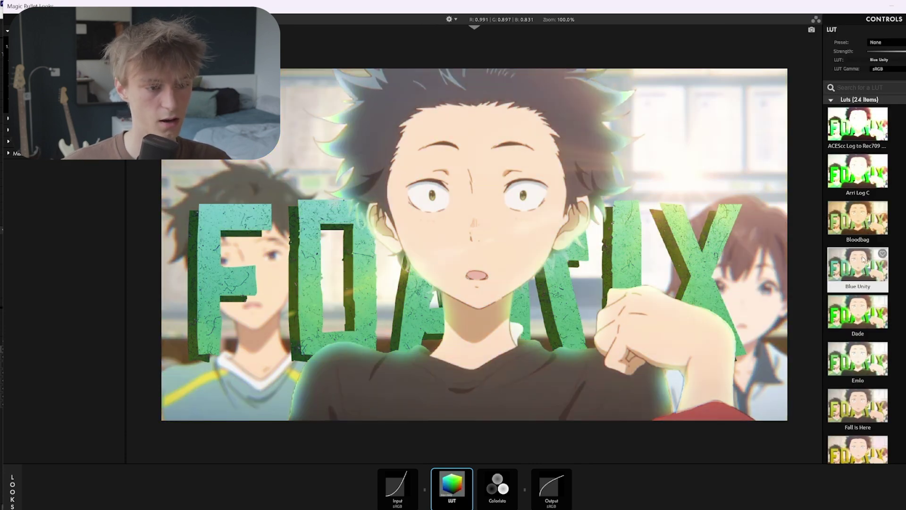
pyautogui.click(860, 214)
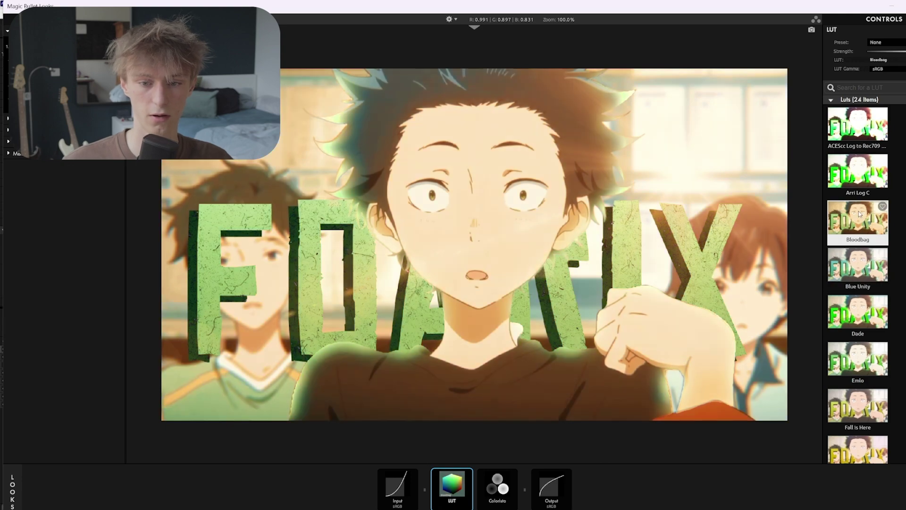
pyautogui.click(867, 279)
pyautogui.scroll(-4, 866, 278)
pyautogui.click(864, 226)
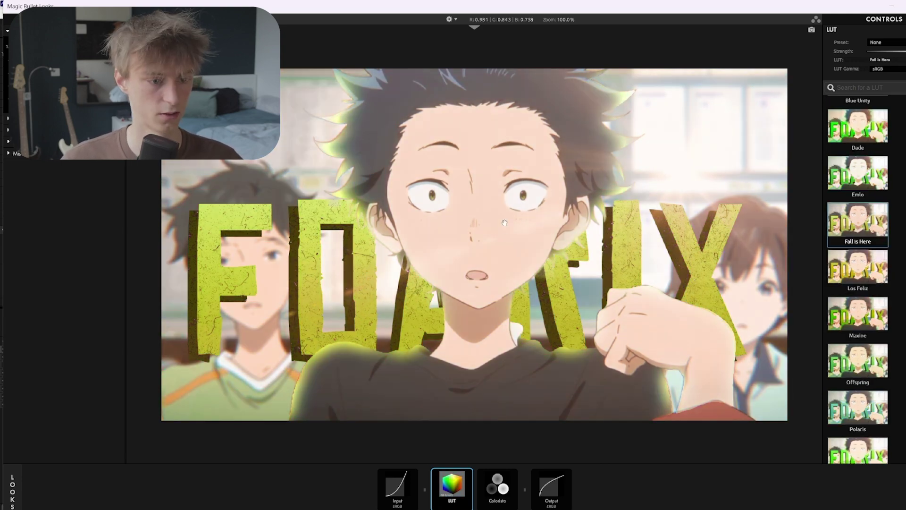
# - In the Colorista tool, tint the shadows slightly toward blue and fine-tune the highlights' color balance
pyautogui.click(496, 491)
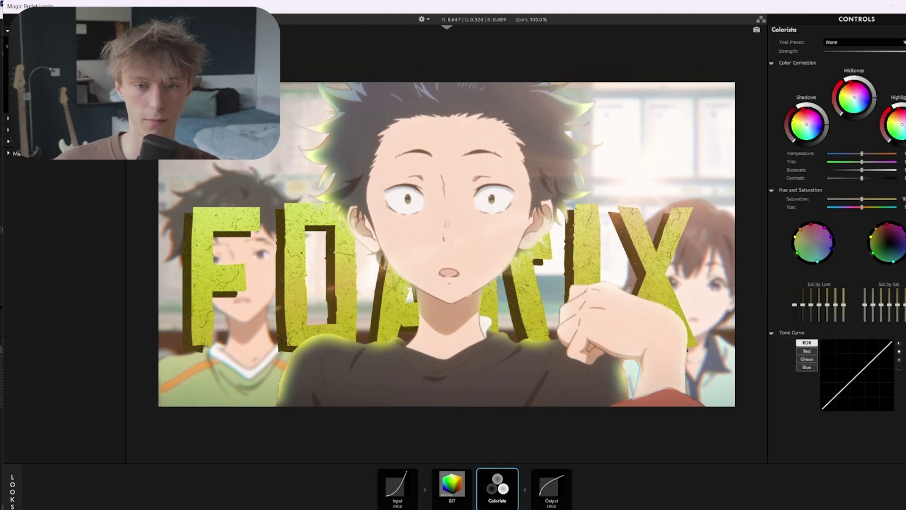
pyautogui.moveTo(806, 125); pyautogui.dragTo(812, 129)
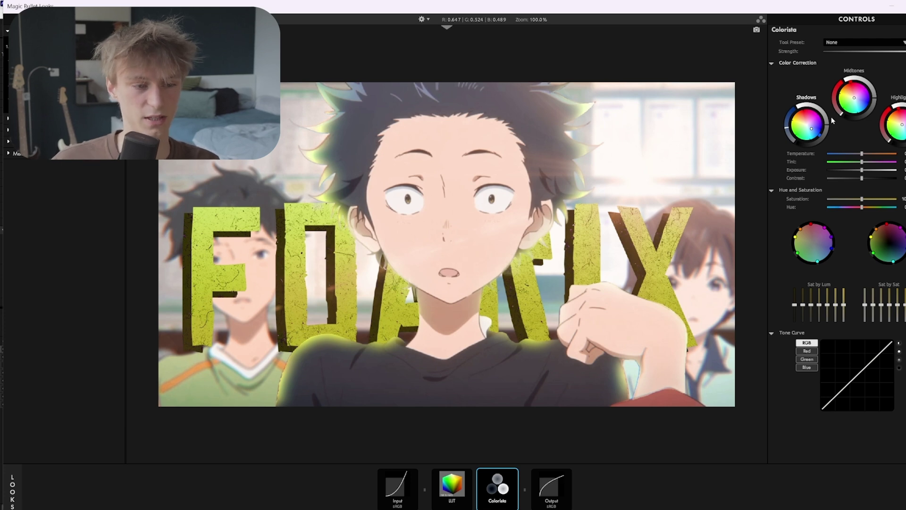
pyautogui.moveTo(902, 125); pyautogui.dragTo(897, 128)
pyautogui.moveTo(897, 128); pyautogui.dragTo(902, 124)
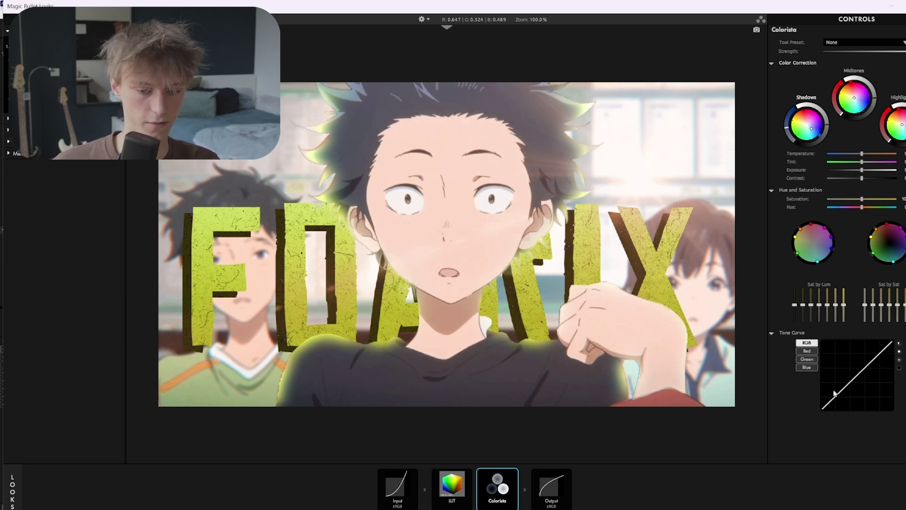
# - Shape the Colorista RGB tone curve with slightly darker shadows and a highlight point, and raise the saturation slightly
pyautogui.moveTo(837, 394); pyautogui.dragTo(837, 399)
pyautogui.click(876, 358)
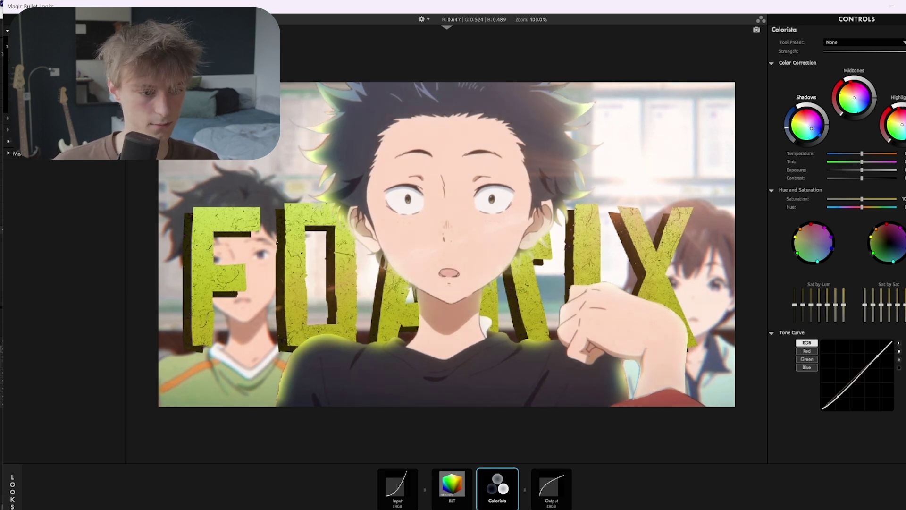
pyautogui.moveTo(862, 200); pyautogui.dragTo(864, 200)
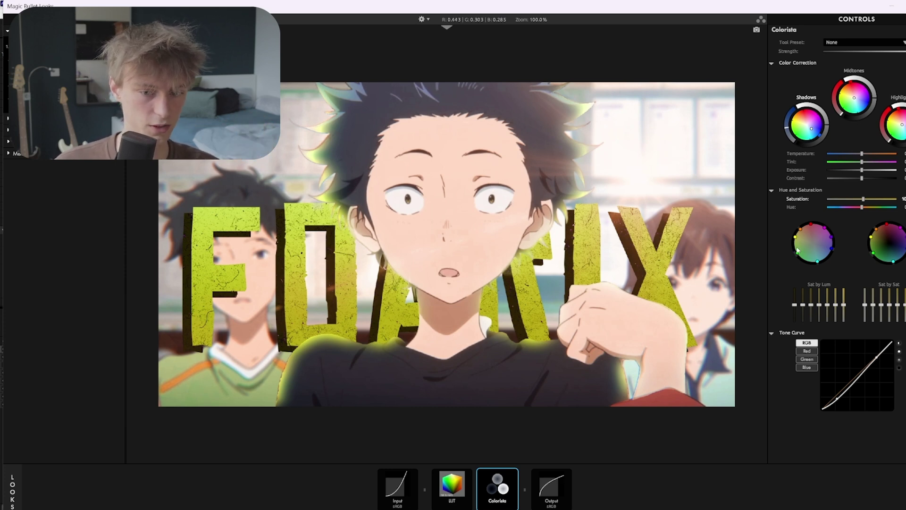
# - Boost the greens and shift the yellows toward green in Colorista's hue and saturation controls
pyautogui.moveTo(797, 253); pyautogui.dragTo(789, 257)
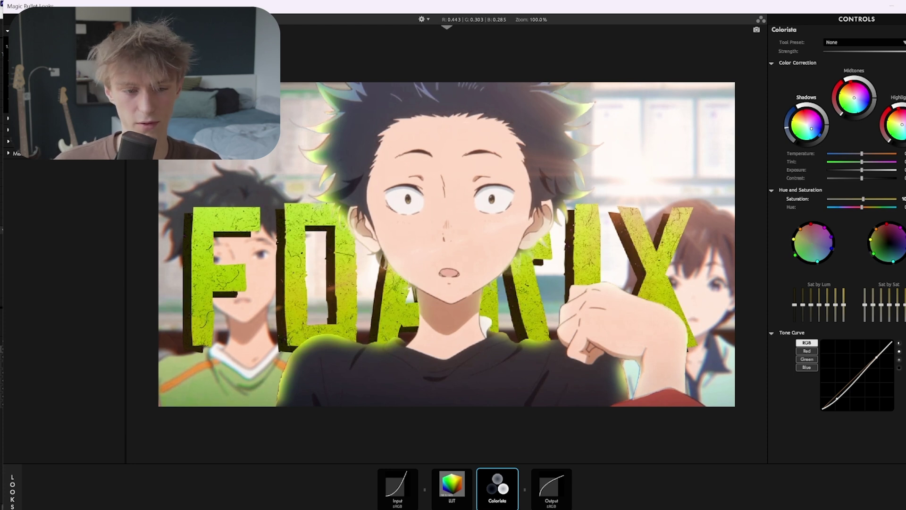
pyautogui.moveTo(793, 239); pyautogui.dragTo(810, 242)
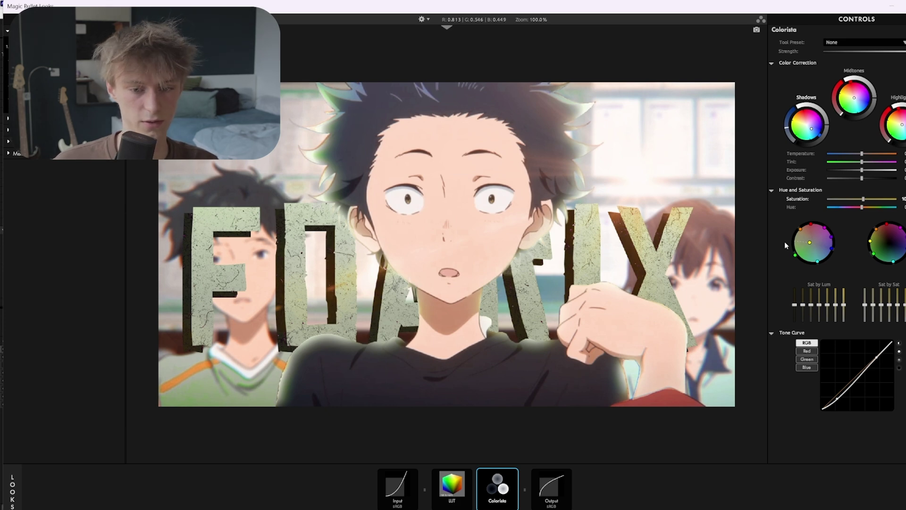
pyautogui.moveTo(810, 242); pyautogui.dragTo(792, 242)
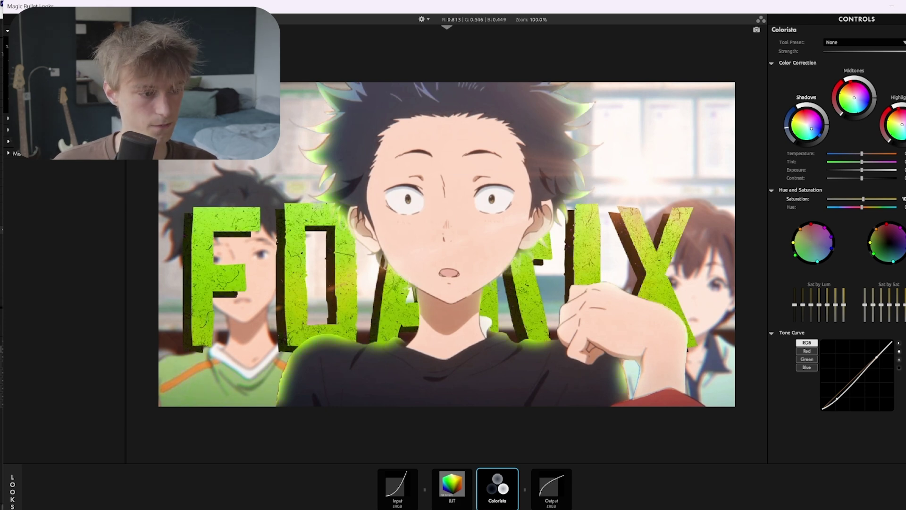
pyautogui.moveTo(795, 245)
pyautogui.mouseDown()
pyautogui.moveTo(797, 231)
pyautogui.moveTo(795, 245)
pyautogui.mouseUp()
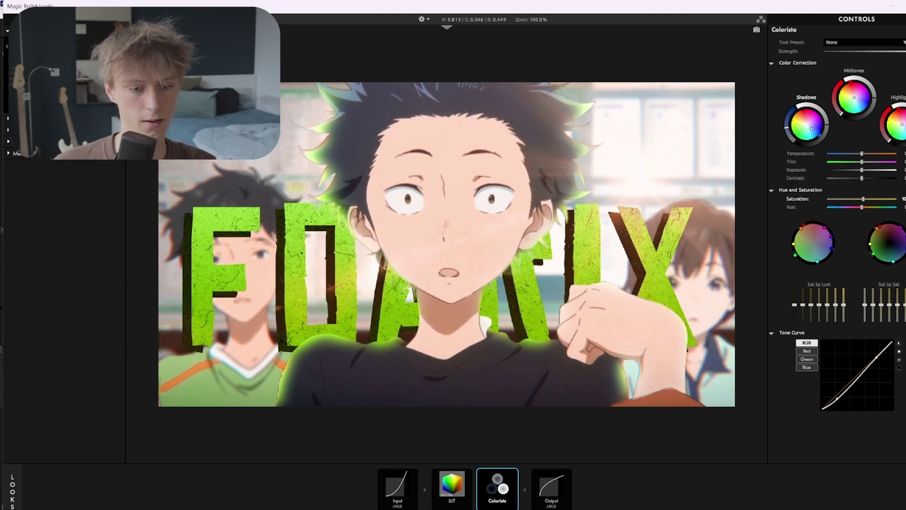
# - Desaturate the magenta and purple hues, cut saturation in the darkest luminance range and raise it slightly in the brightest
pyautogui.moveTo(823, 227); pyautogui.dragTo(815, 238)
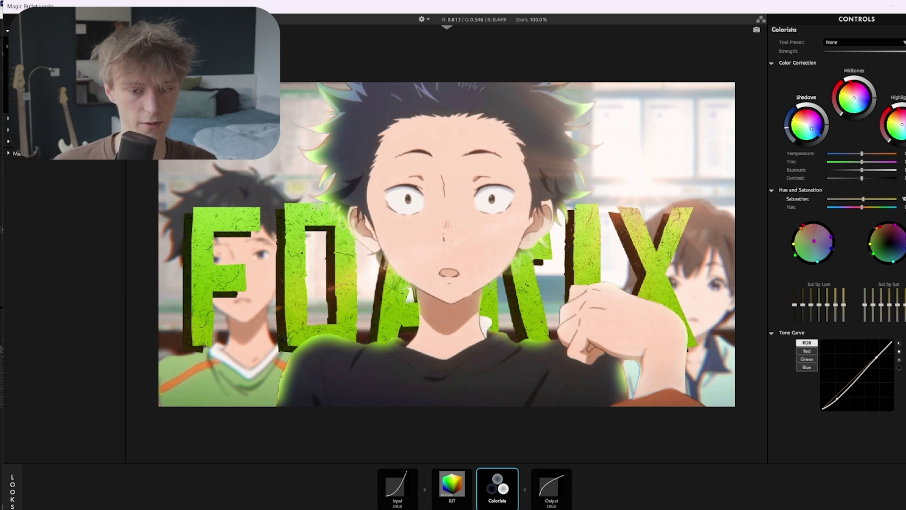
pyautogui.moveTo(831, 237); pyautogui.dragTo(821, 239)
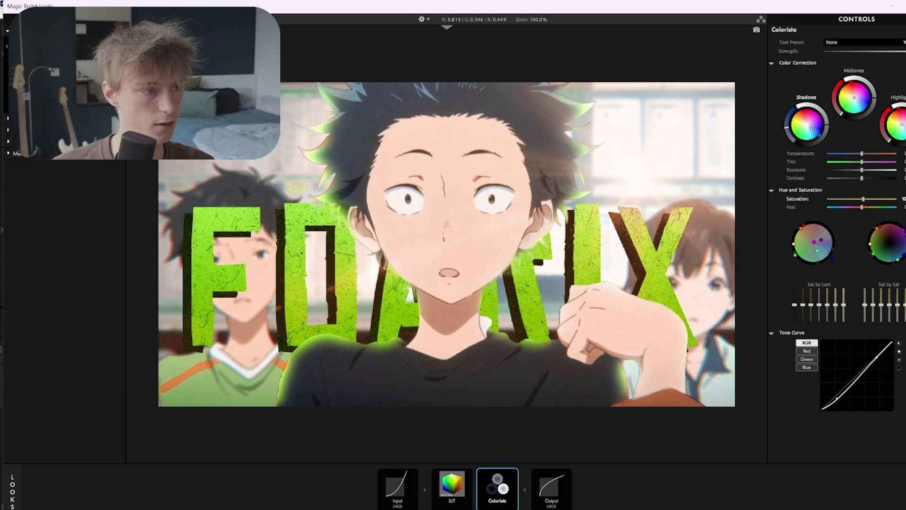
pyautogui.moveTo(818, 267); pyautogui.dragTo(813, 245)
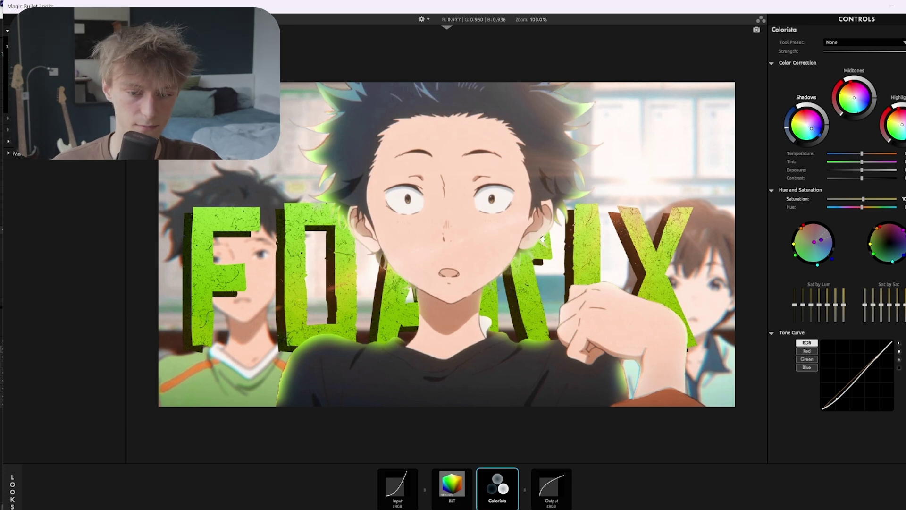
pyautogui.moveTo(794, 310); pyautogui.dragTo(794, 320)
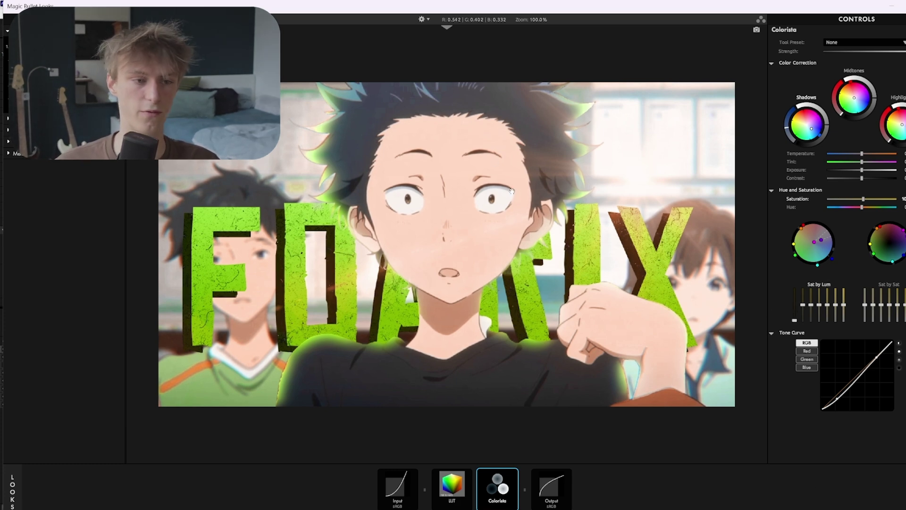
pyautogui.moveTo(844, 304)
pyautogui.mouseDown()
pyautogui.moveTo(844, 291)
pyautogui.moveTo(845, 350)
pyautogui.moveTo(839, 272)
pyautogui.moveTo(846, 302)
pyautogui.mouseUp()
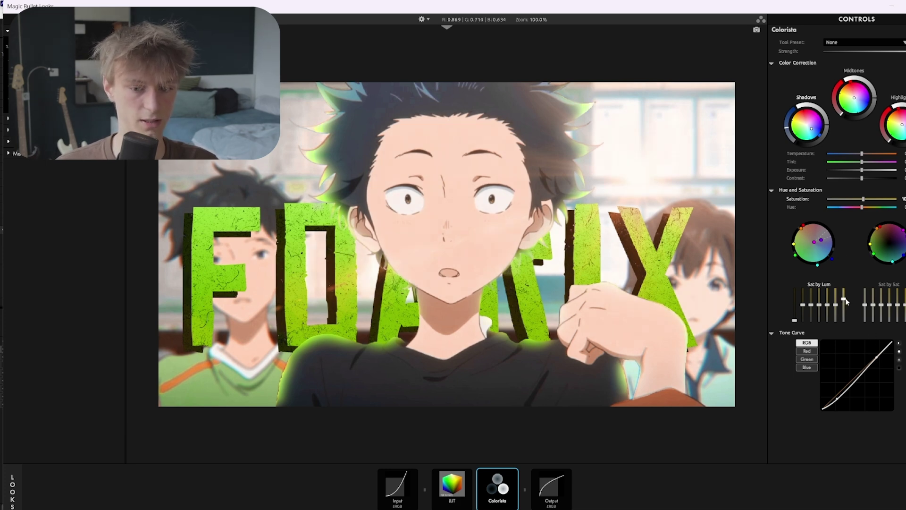
# - Add a Color Remap tool after Colorista and map the character's skin tone to a slightly adjusted color
pyautogui.click(904, 489)
pyautogui.click(625, 283)
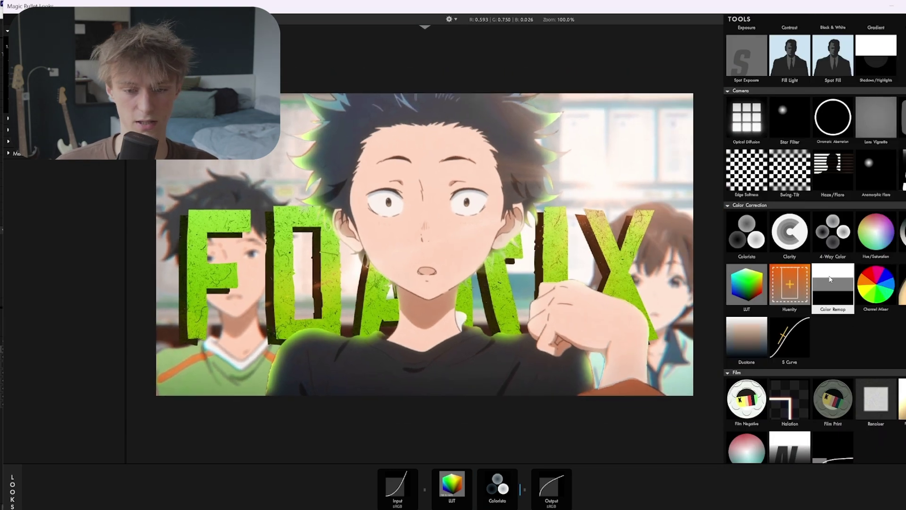
pyautogui.moveTo(832, 285); pyautogui.dragTo(524, 486)
pyautogui.click(878, 246)
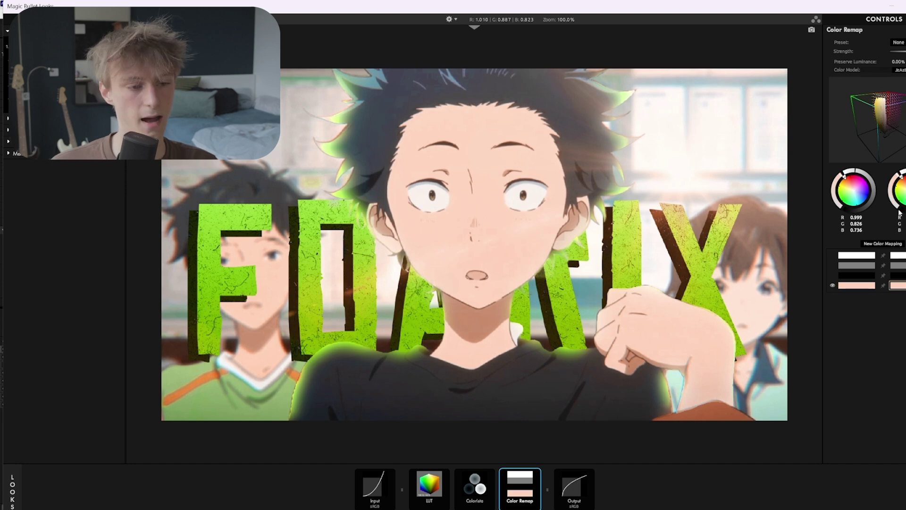
pyautogui.moveTo(902, 176); pyautogui.dragTo(905, 185)
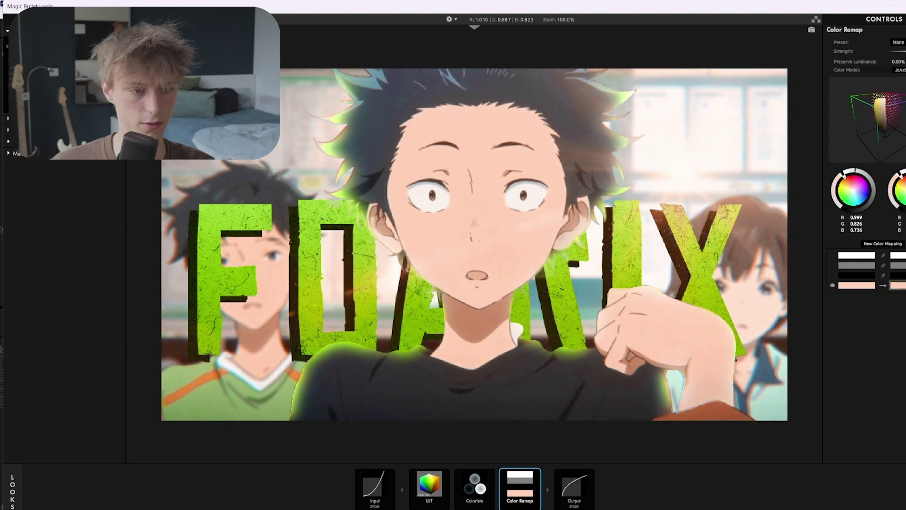
# - Add the Clarity tool after Color Remap and zoom in on the title's texture
pyautogui.click(904, 490)
pyautogui.moveTo(784, 240); pyautogui.dragTo(538, 476)
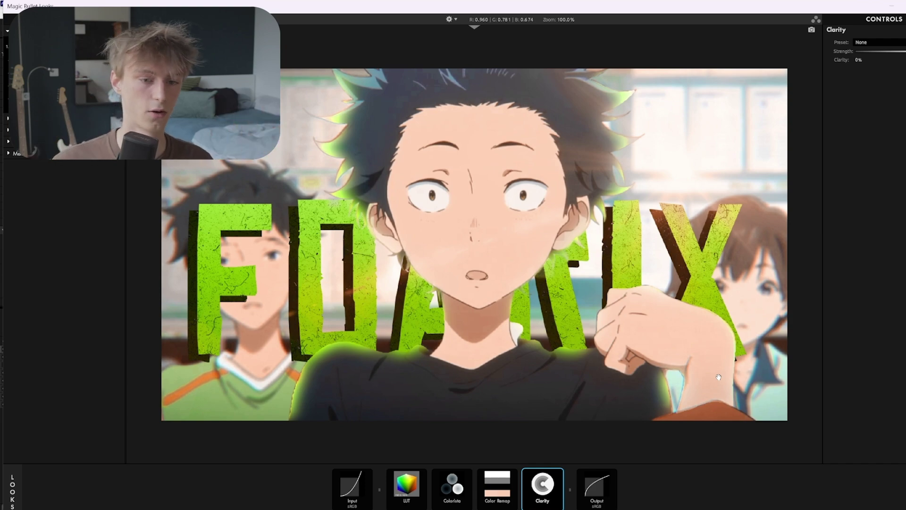
pyautogui.scroll(2, 613, 255)
pyautogui.scroll(2, 592, 273)
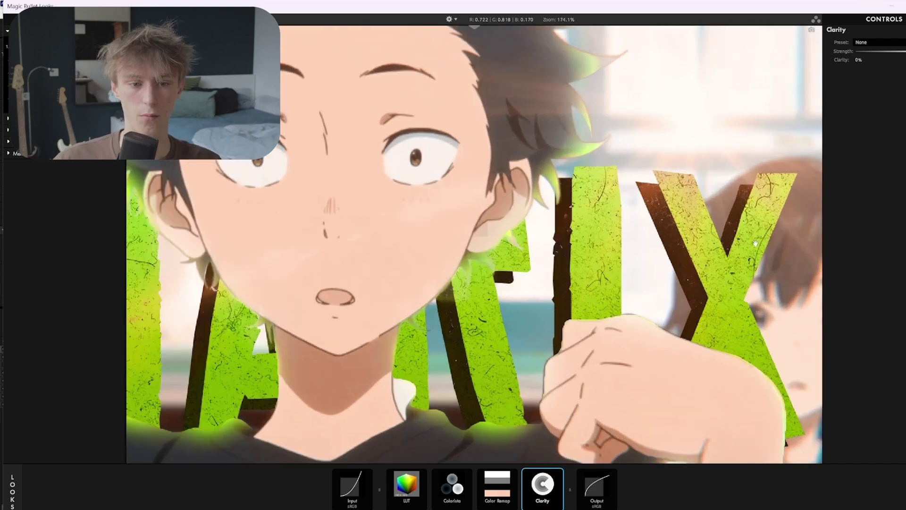
pyautogui.scroll(3, 705, 210)
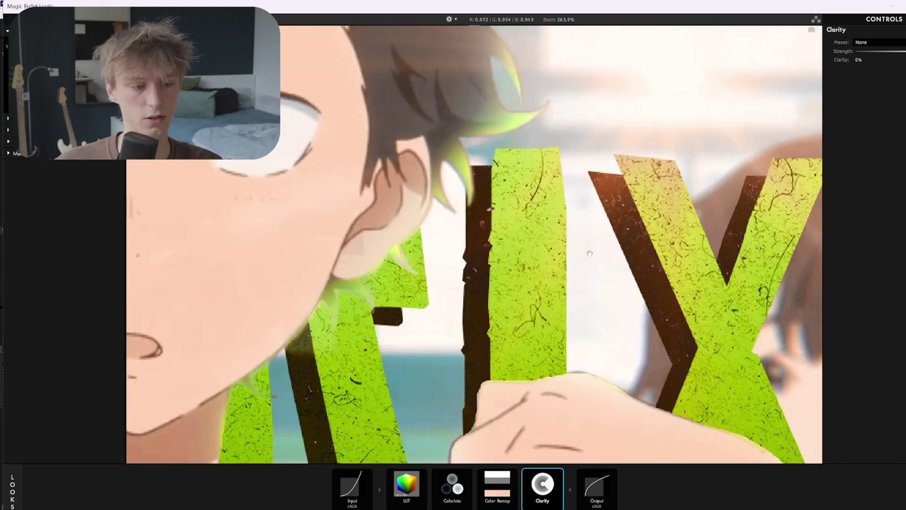
# - Test the Clarity tool at 100%, reduce its clarity to 50%, and return to the full frame
pyautogui.click(857, 59)
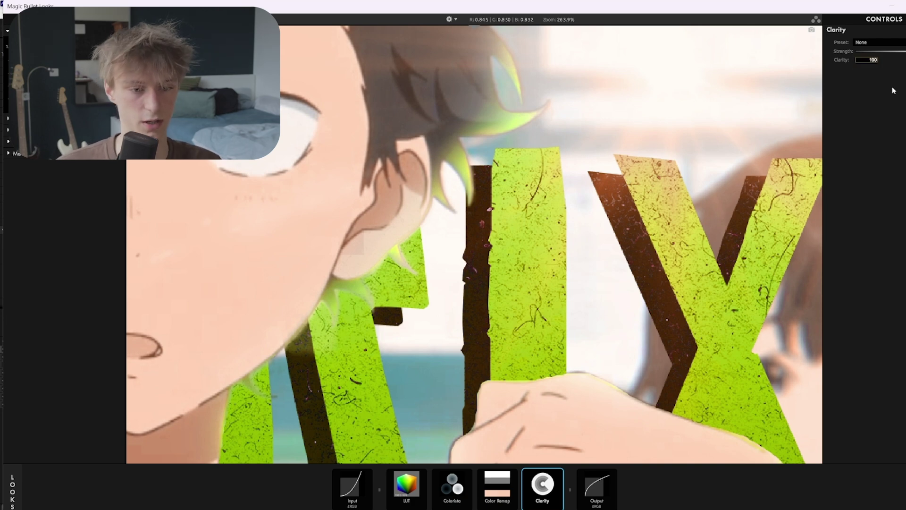
pyautogui.write('100')
pyautogui.press('Return')
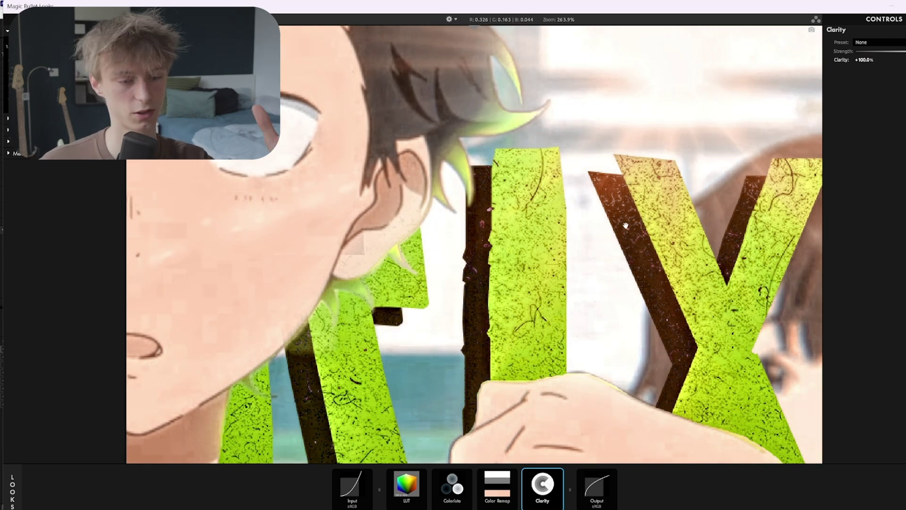
pyautogui.click(864, 60)
pyautogui.write('50')
pyautogui.press('Return')
pyautogui.scroll(-10, 724, 192)
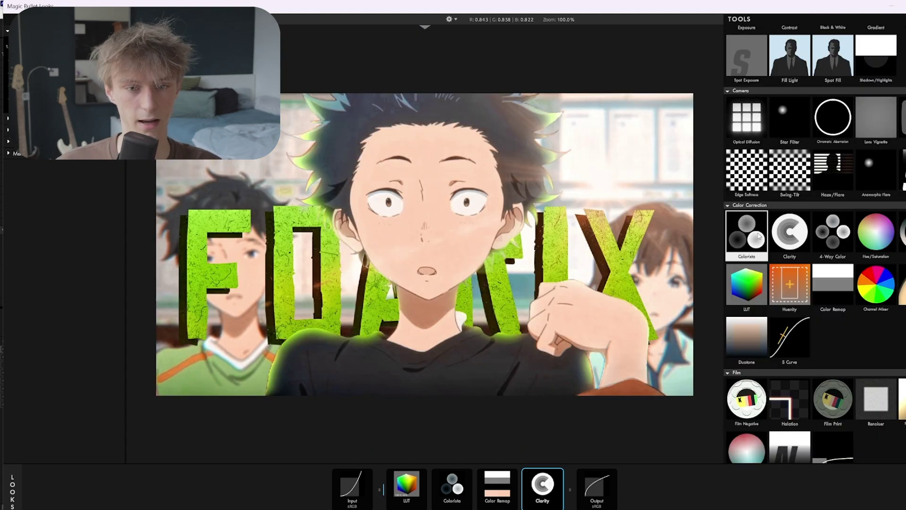
# - Add Optical Diffusion after Clarity with density 20.2%, size 237.0 and highlights only 95%
pyautogui.moveTo(747, 121); pyautogui.dragTo(584, 483)
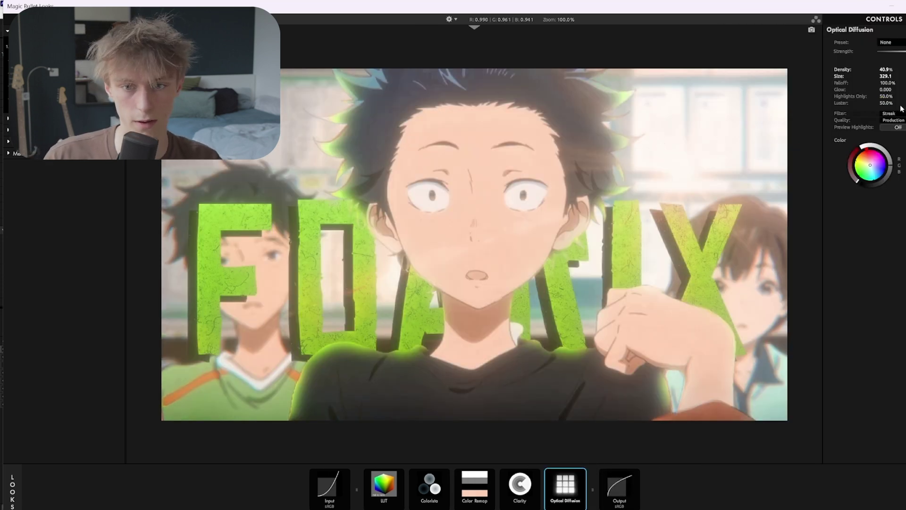
pyautogui.click(886, 96)
pyautogui.write('95')
pyautogui.press('Return')
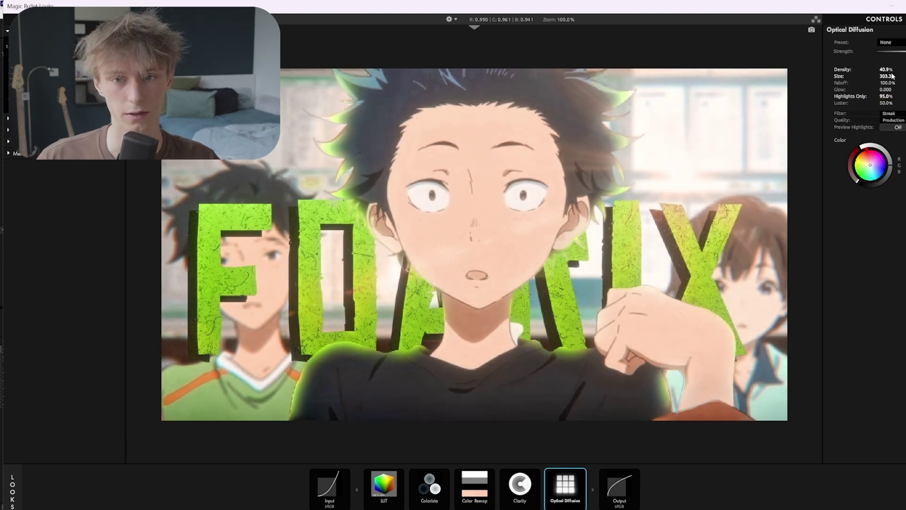
pyautogui.click(583, 474)
pyautogui.click(583, 473)
pyautogui.click(582, 474)
pyautogui.click(583, 473)
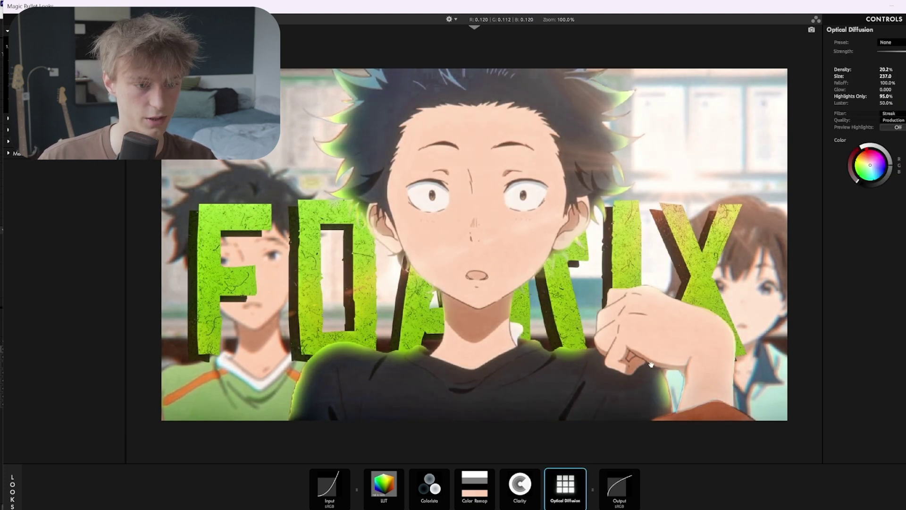
# - Add Halation at the end of the look with amount 92.3%, size 163.0 and radiate 151.6%
pyautogui.moveTo(794, 385)
pyautogui.moveTo(794, 385); pyautogui.dragTo(588, 485)
pyautogui.scroll(3, 431, 245)
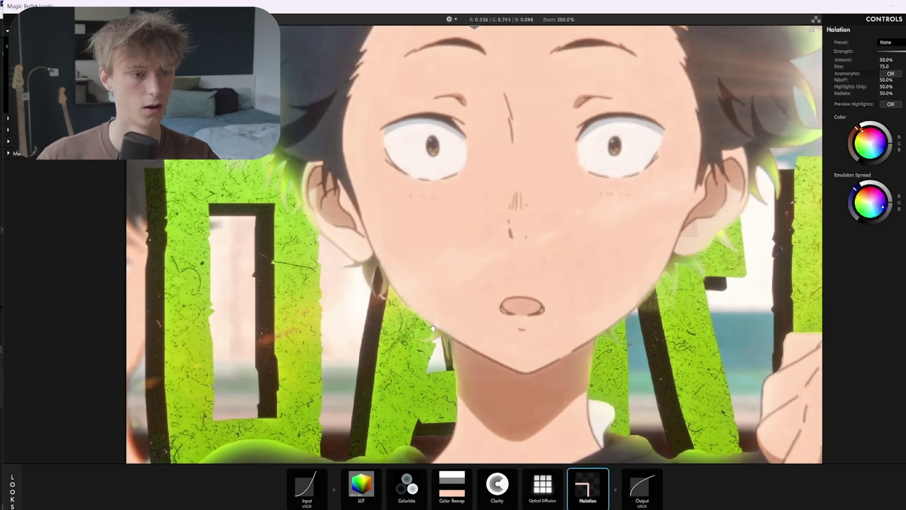
pyautogui.scroll(-1, 491, 169)
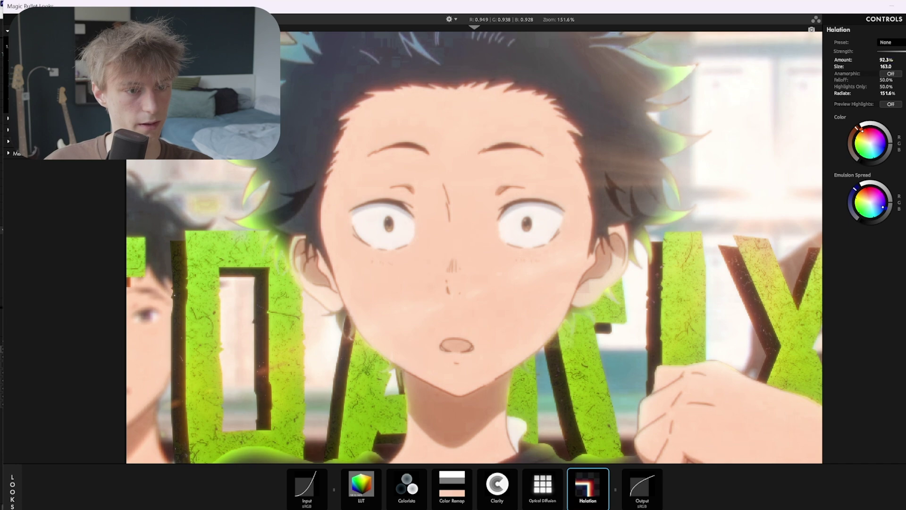
pyautogui.scroll(-6, 462, 160)
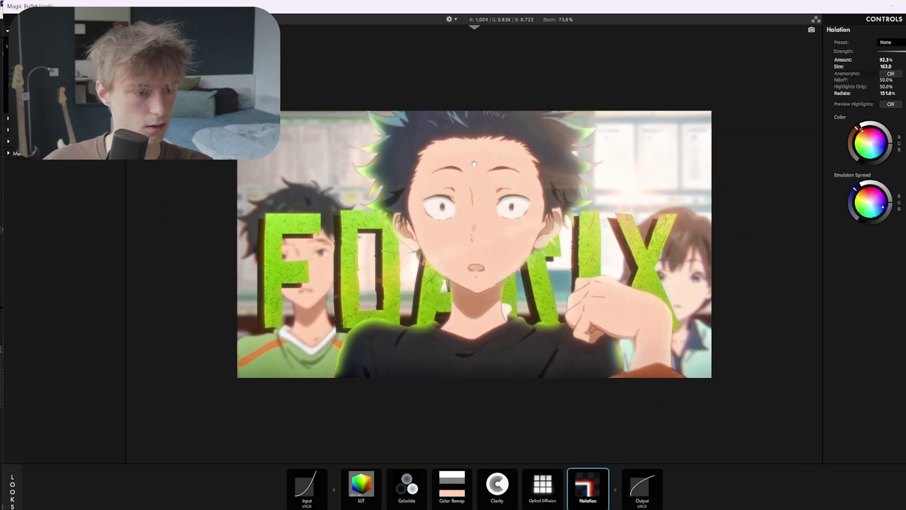
pyautogui.scroll(1, 497, 203)
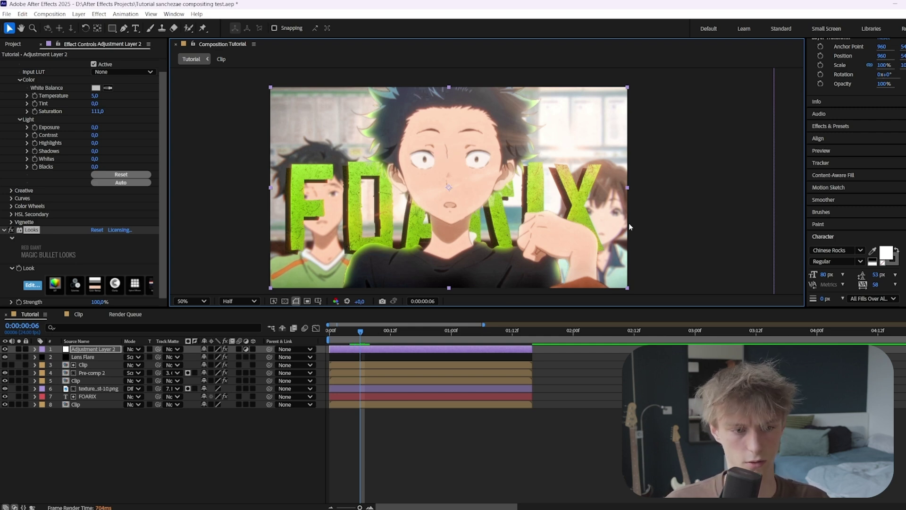
# - Examine the graded composite close up around the face, title letters, hand and shirt, and at full frame
pyautogui.scroll(4, 609, 207)
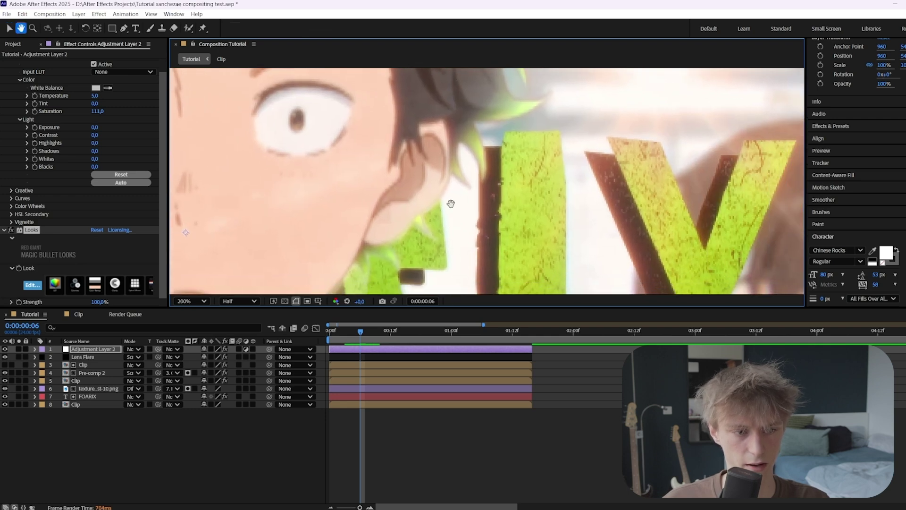
pyautogui.scroll(-4, 662, 147)
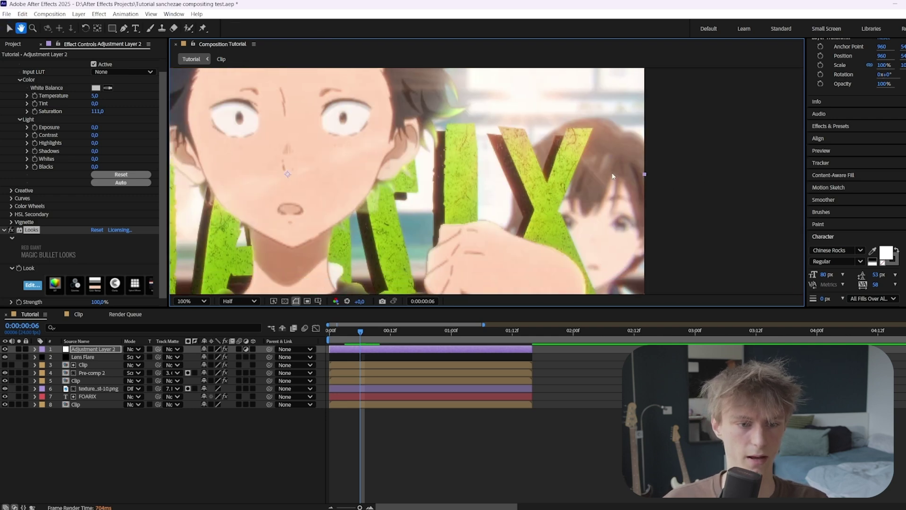
pyautogui.scroll(2, 541, 203)
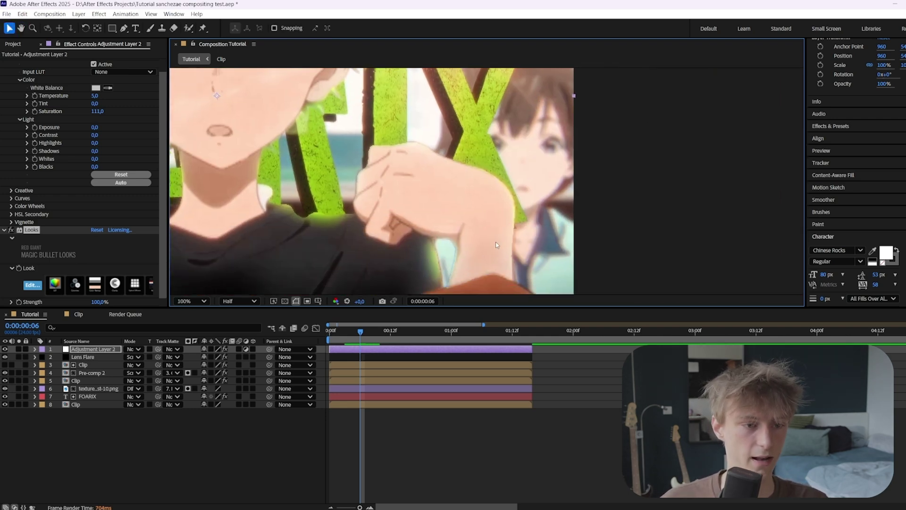
pyautogui.moveTo(477, 248); pyautogui.dragTo(486, 212)
pyautogui.moveTo(490, 165); pyautogui.dragTo(482, 279)
pyautogui.scroll(-1, 489, 166)
pyautogui.moveTo(487, 161); pyautogui.dragTo(575, 164)
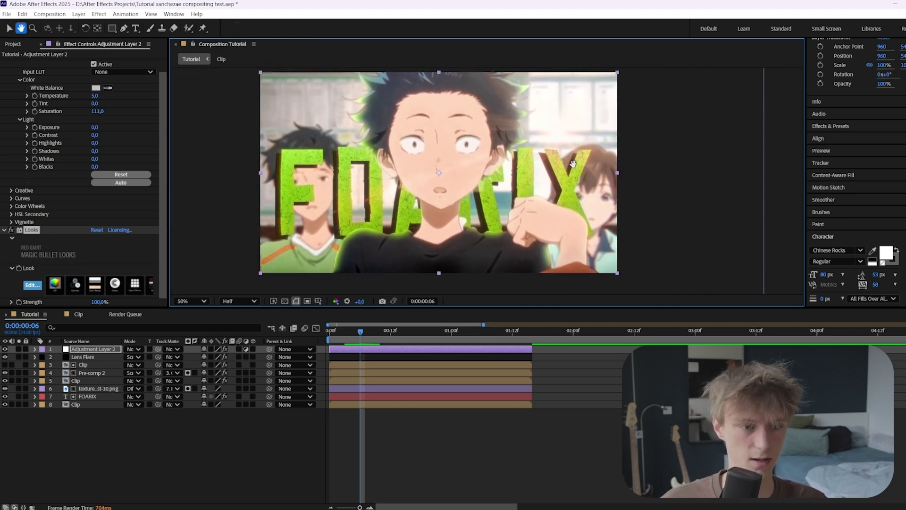
pyautogui.moveTo(480, 205); pyautogui.dragTo(498, 214)
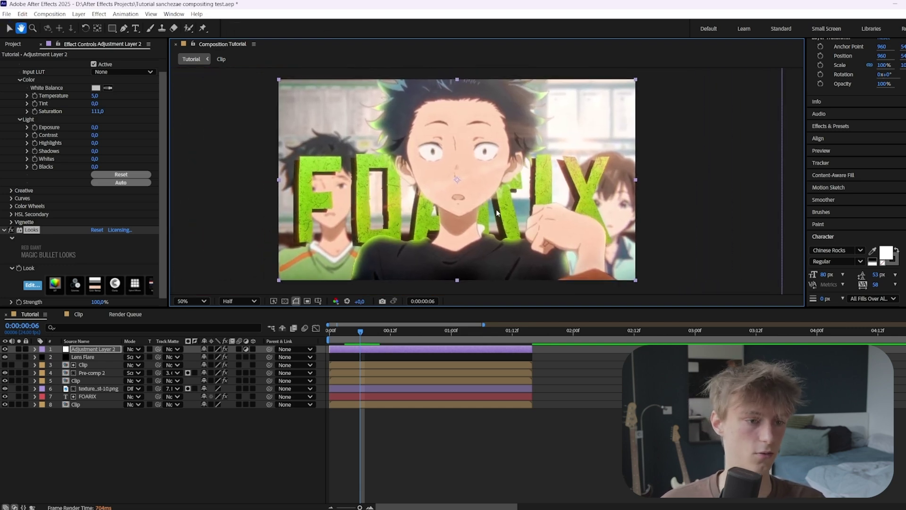
# - Add Deep Glow to Adjustment Layer 2 with radius 126 and exposure 0.1
pyautogui.click(401, 351)
pyautogui.hotkey('ctrl', 'space')
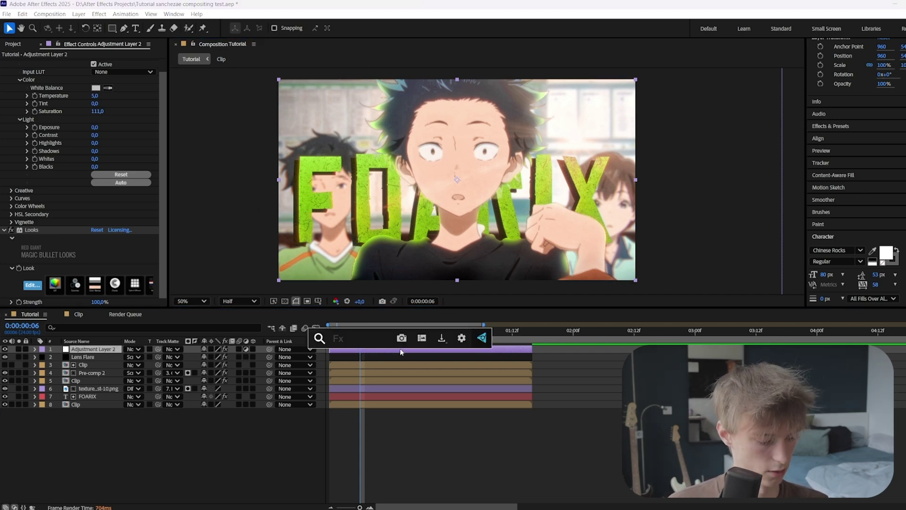
pyautogui.write('deep')
pyautogui.press('Return')
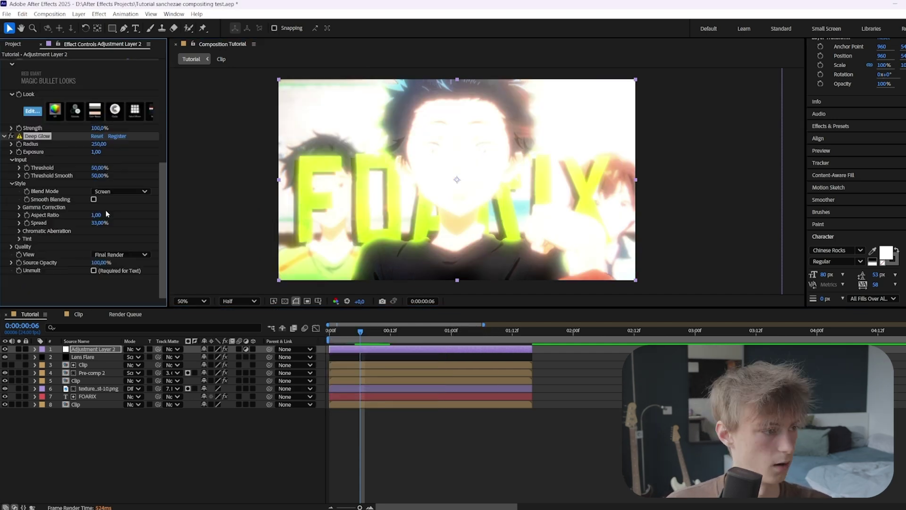
pyautogui.click(97, 152)
pyautogui.write('0,')
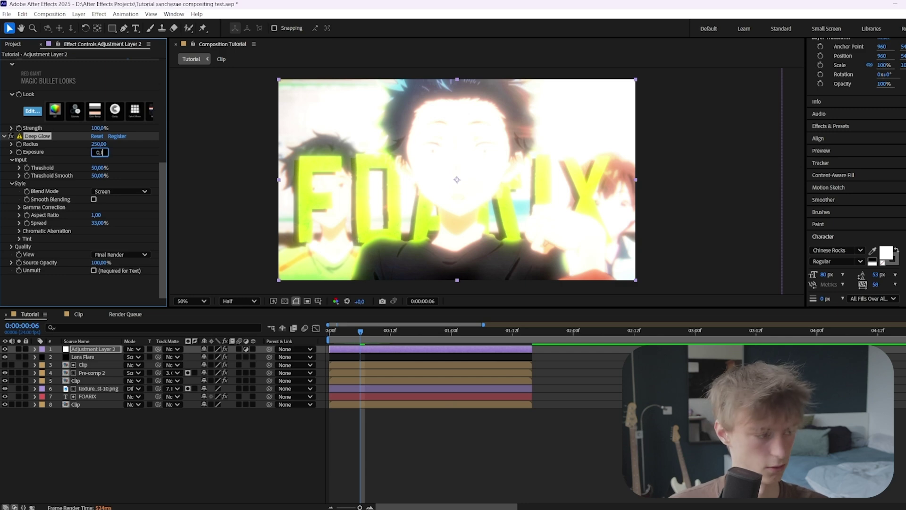
pyautogui.write('1')
pyautogui.press('Return')
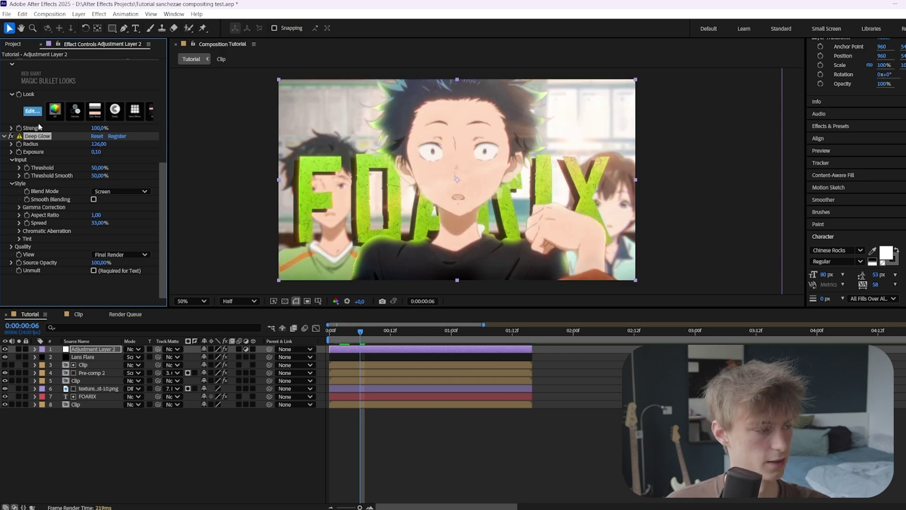
# - Apply Lumetri Color to the bottommost Clip layer and lower its exposure to darken the background behind the title
pyautogui.click(372, 405)
pyautogui.hotkey('ctrl', 'space')
pyautogui.write('lu')
pyautogui.press('Return')
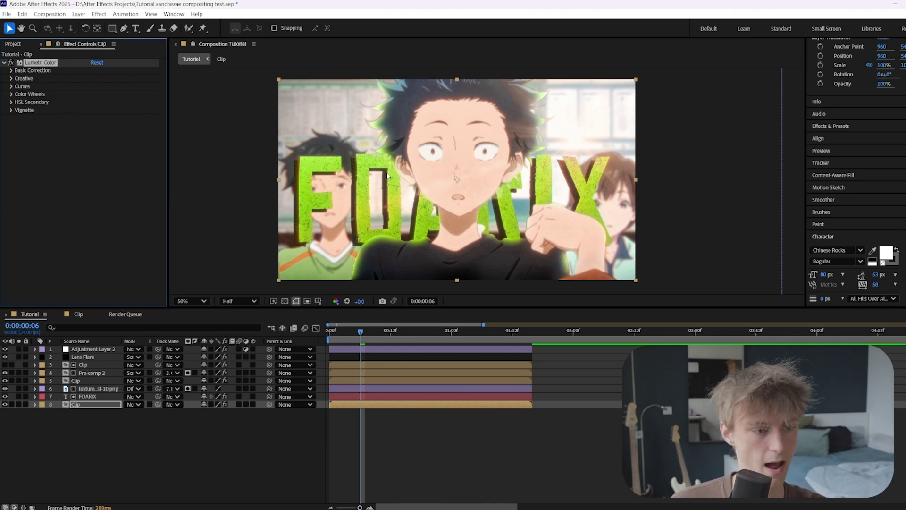
pyautogui.click(11, 71)
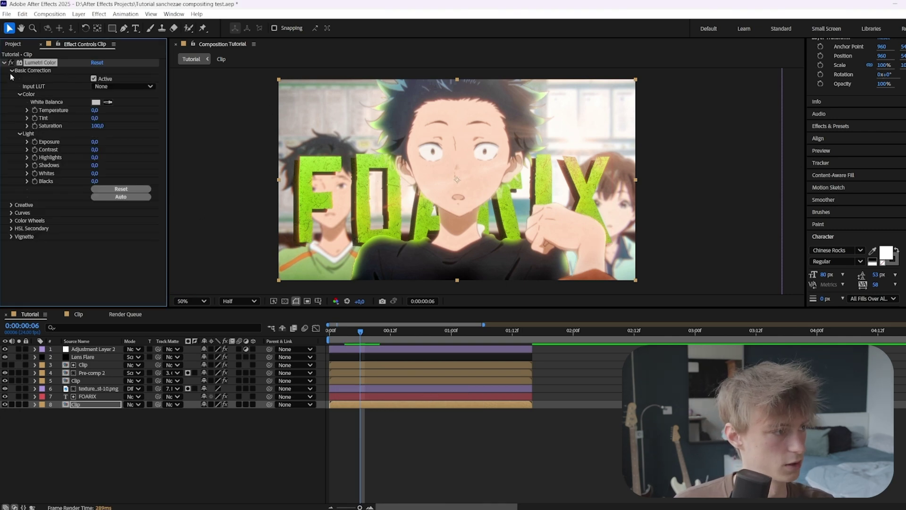
pyautogui.click(11, 70)
pyautogui.click(11, 71)
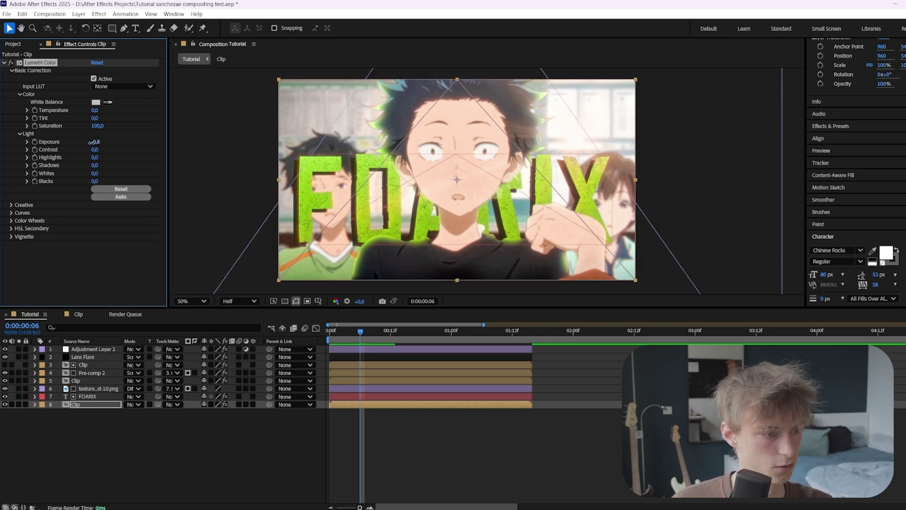
pyautogui.moveTo(94, 141); pyautogui.dragTo(109, 149)
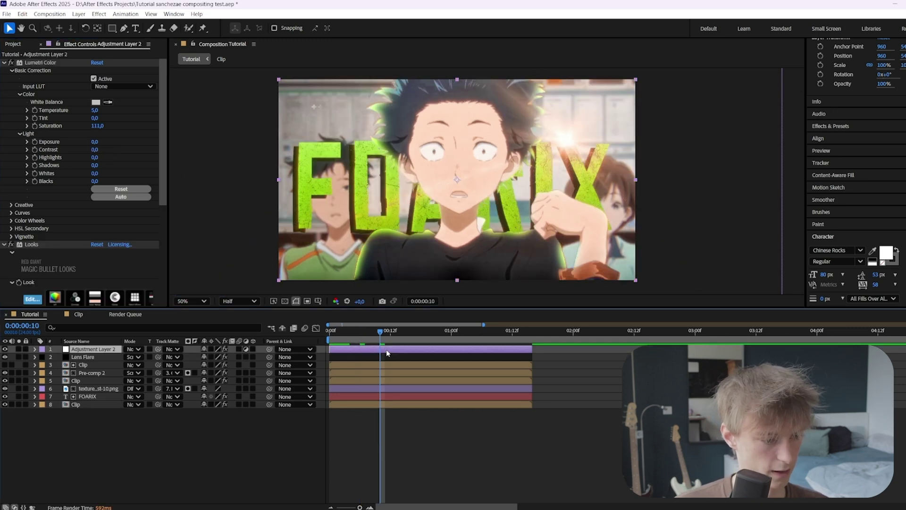
# - Add a Sharpen effect to Adjustment Layer 2 with a sharpen amount of 20
pyautogui.hotkey('ctrl', 'space')
pyautogui.write('sharp')
pyautogui.press('Return')
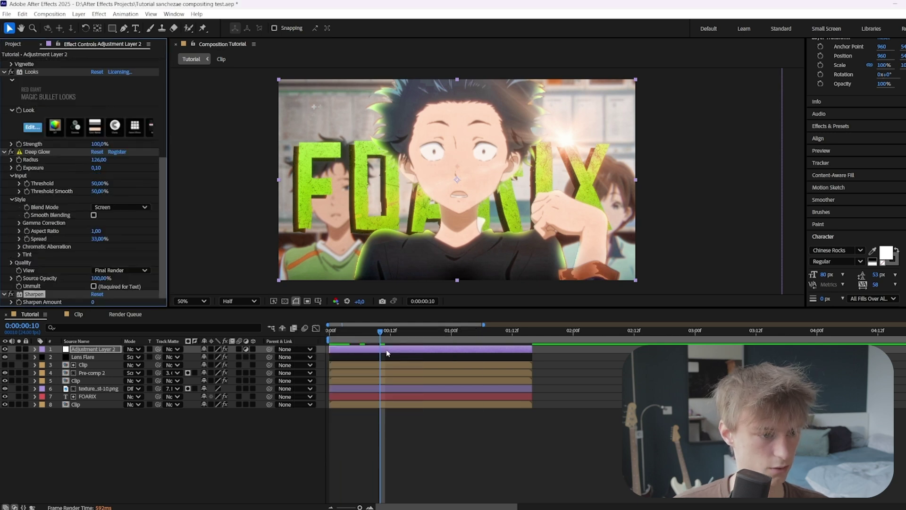
pyautogui.click(94, 302)
pyautogui.write('20')
pyautogui.press('Return')
# - Add a second Lumetri Color to Adjustment Layer 2 with vignette amount -5, midpoint 55 and roundness 25
pyautogui.hotkey('ctrl', 'space')
pyautogui.write('lum')
pyautogui.press('Return')
pyautogui.click(10, 286)
pyautogui.scroll(-1, 101, 245)
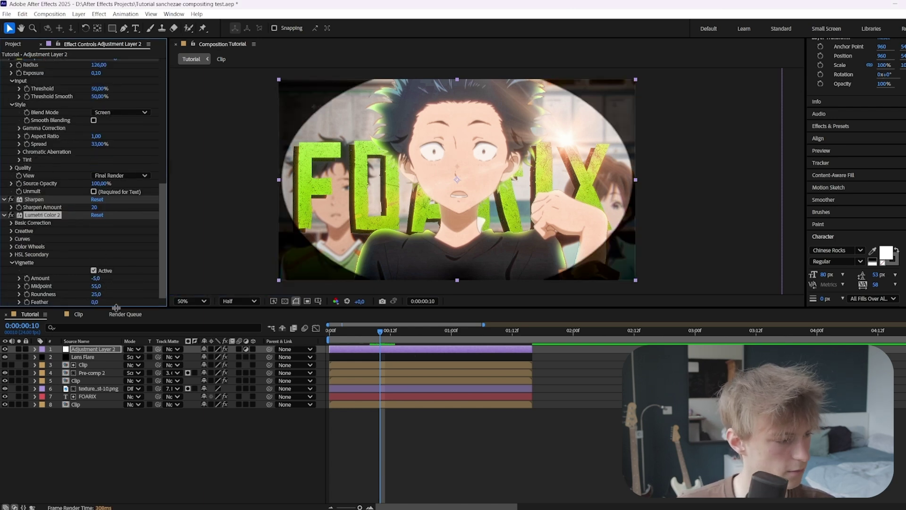
# - Set the vignette's feather to 80 and check the composite at frame 11
pyautogui.click(95, 303)
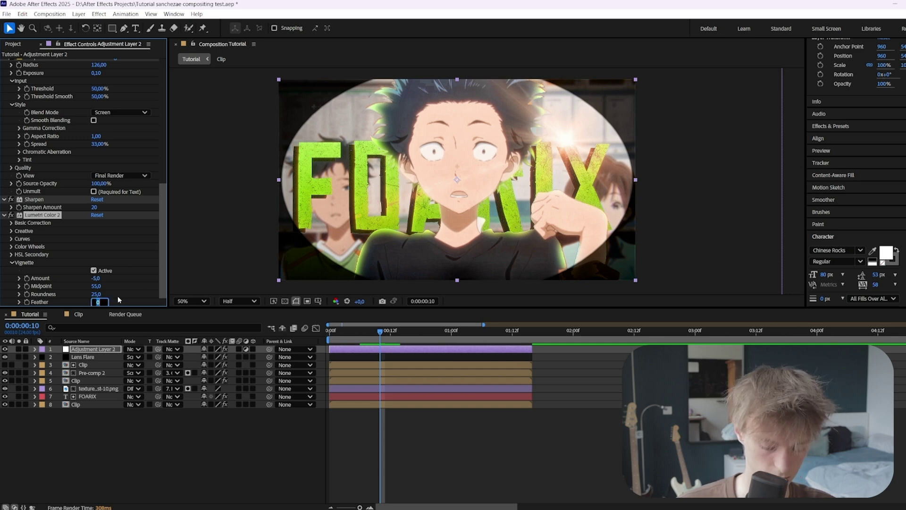
pyautogui.write('80')
pyautogui.press('Return')
pyautogui.scroll(-2, 472, 157)
pyautogui.scroll(2, 500, 159)
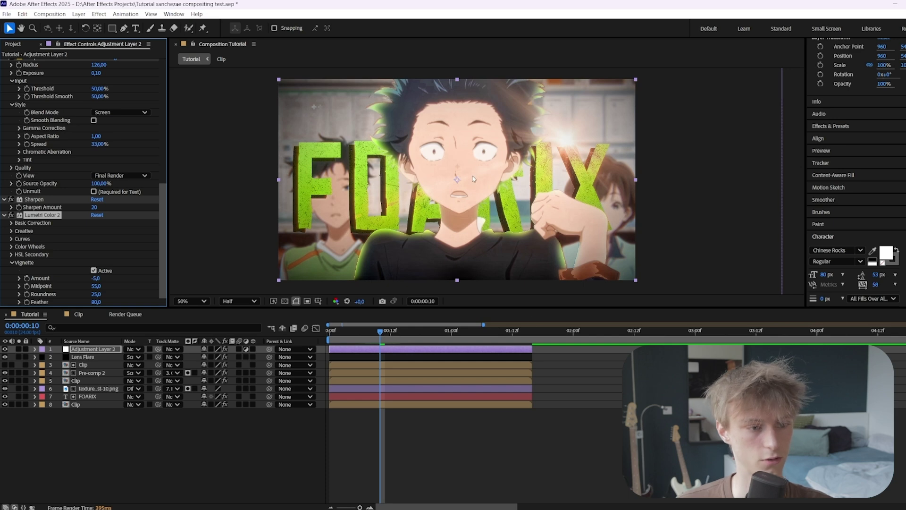
pyautogui.click(384, 334)
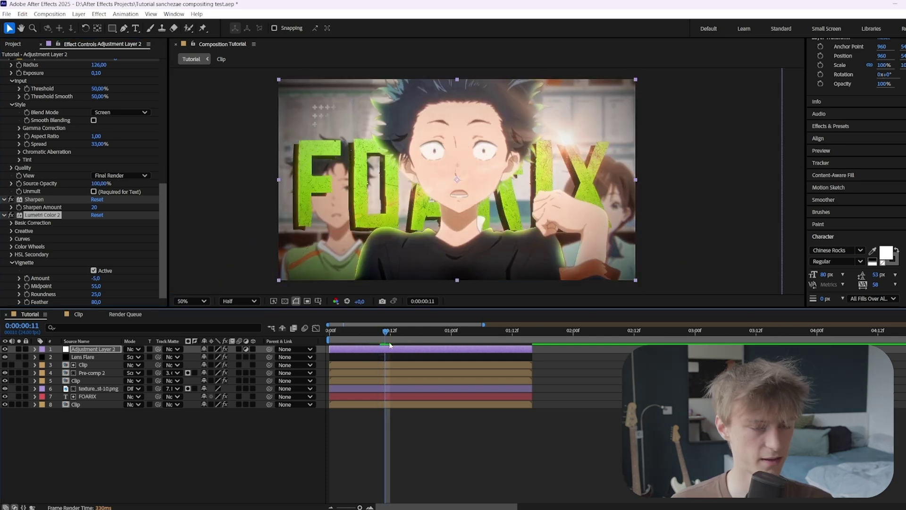